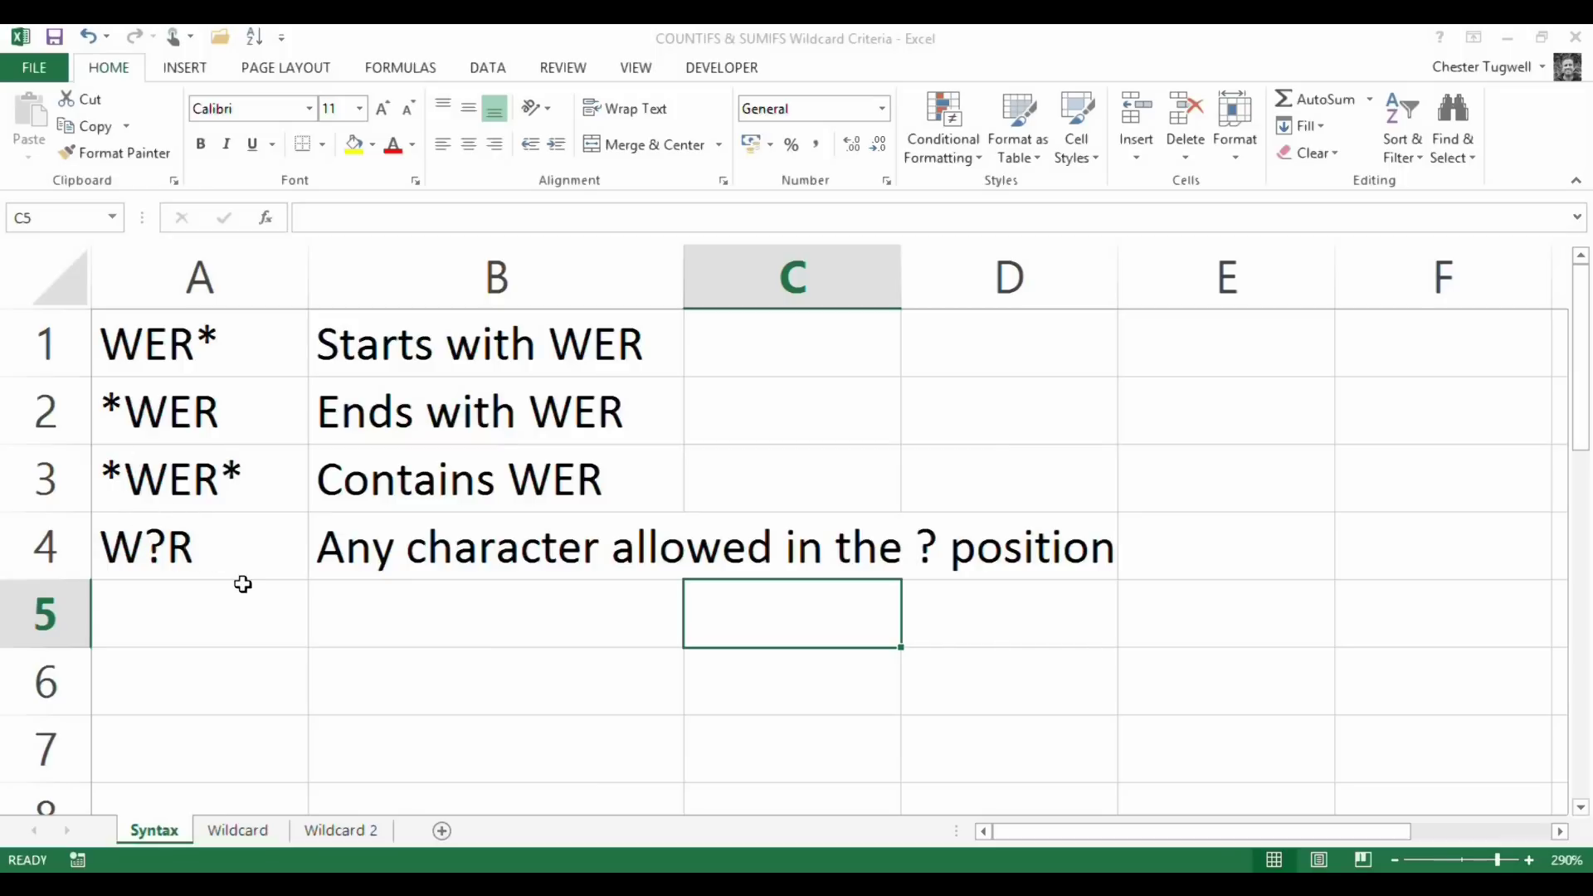
- Switch to the Wildcard sheet and select cell F2
{"action": "left_click", "coordinate": [235, 830]}
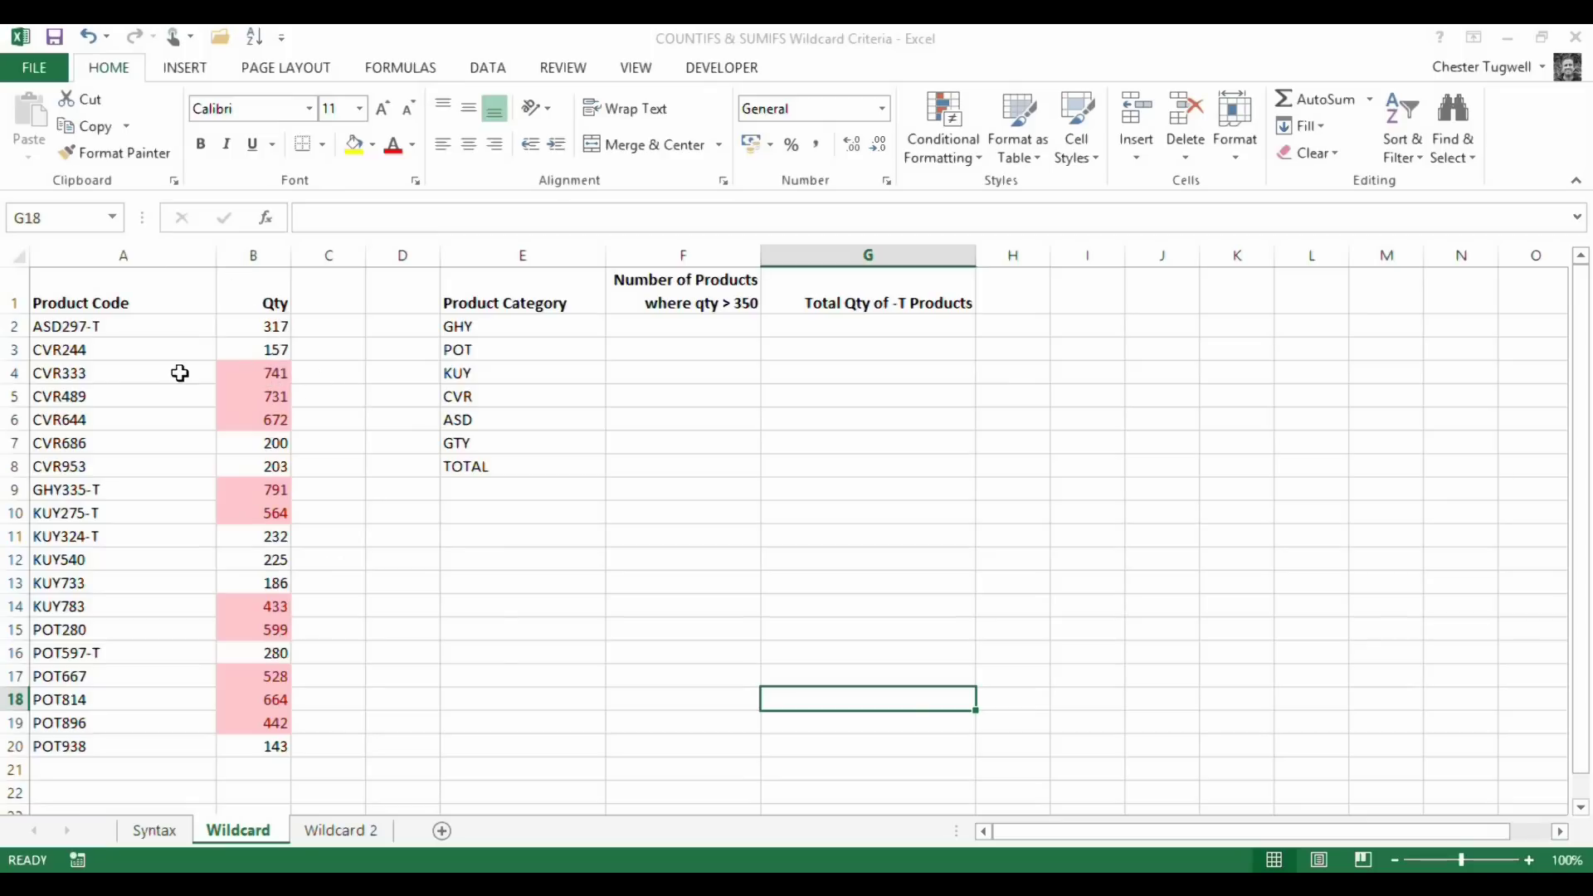
{"action": "left_click", "coordinate": [635, 327]}
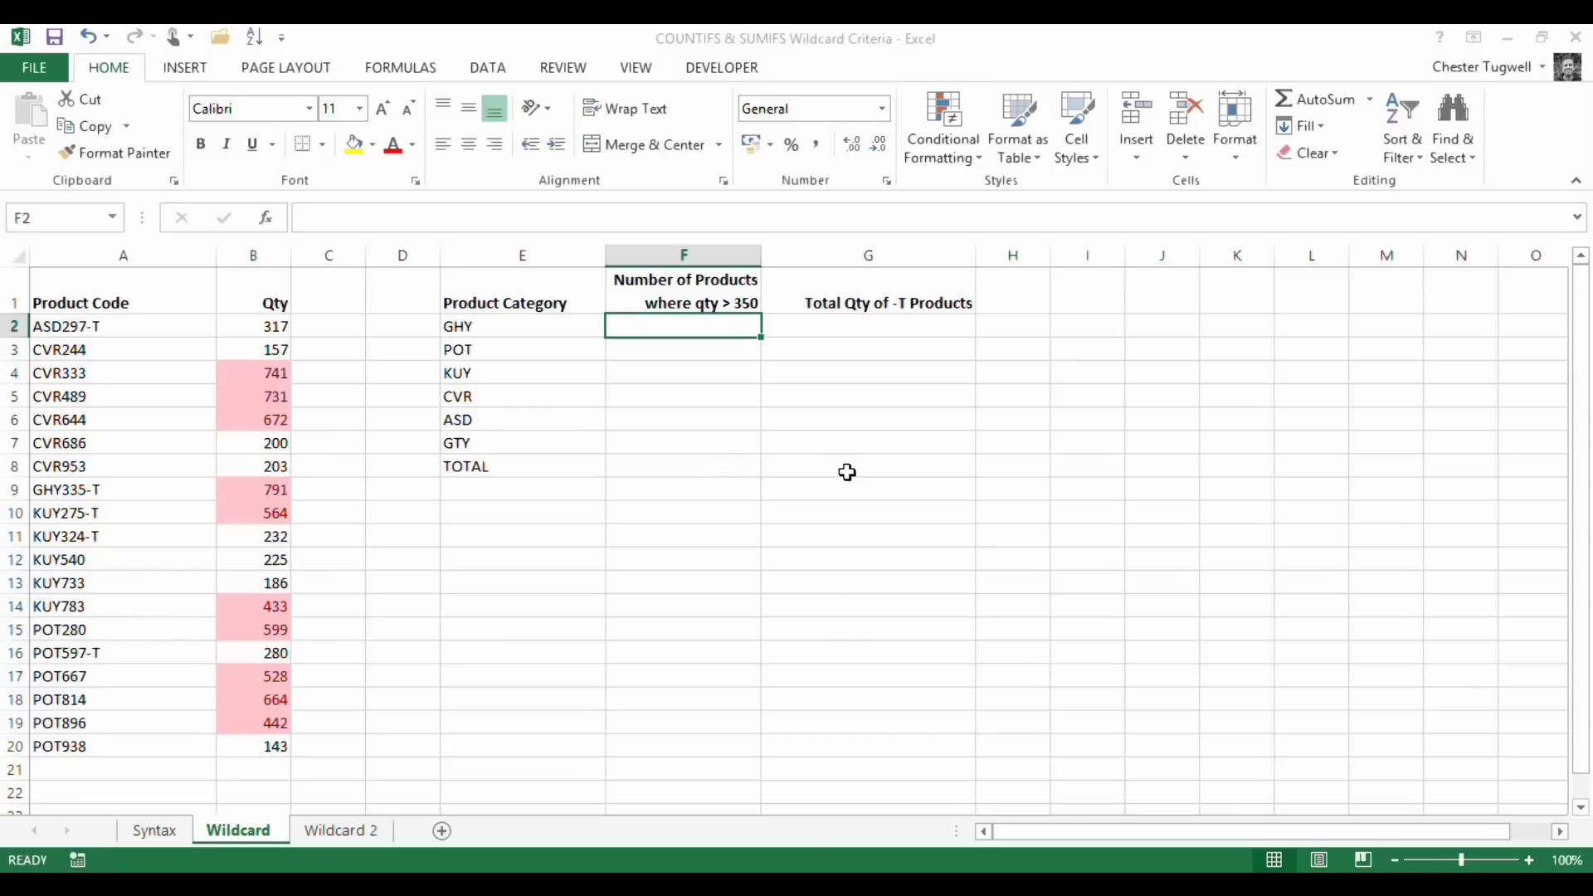
- Start a COUNTIFS in F2 with criteria range $A$2:$A$20 and criterion E2&"*"
{"action": "scroll", "coordinate": [846, 472], "scroll_direction": "up", "scroll_amount": 2, "text": "ctrl"}
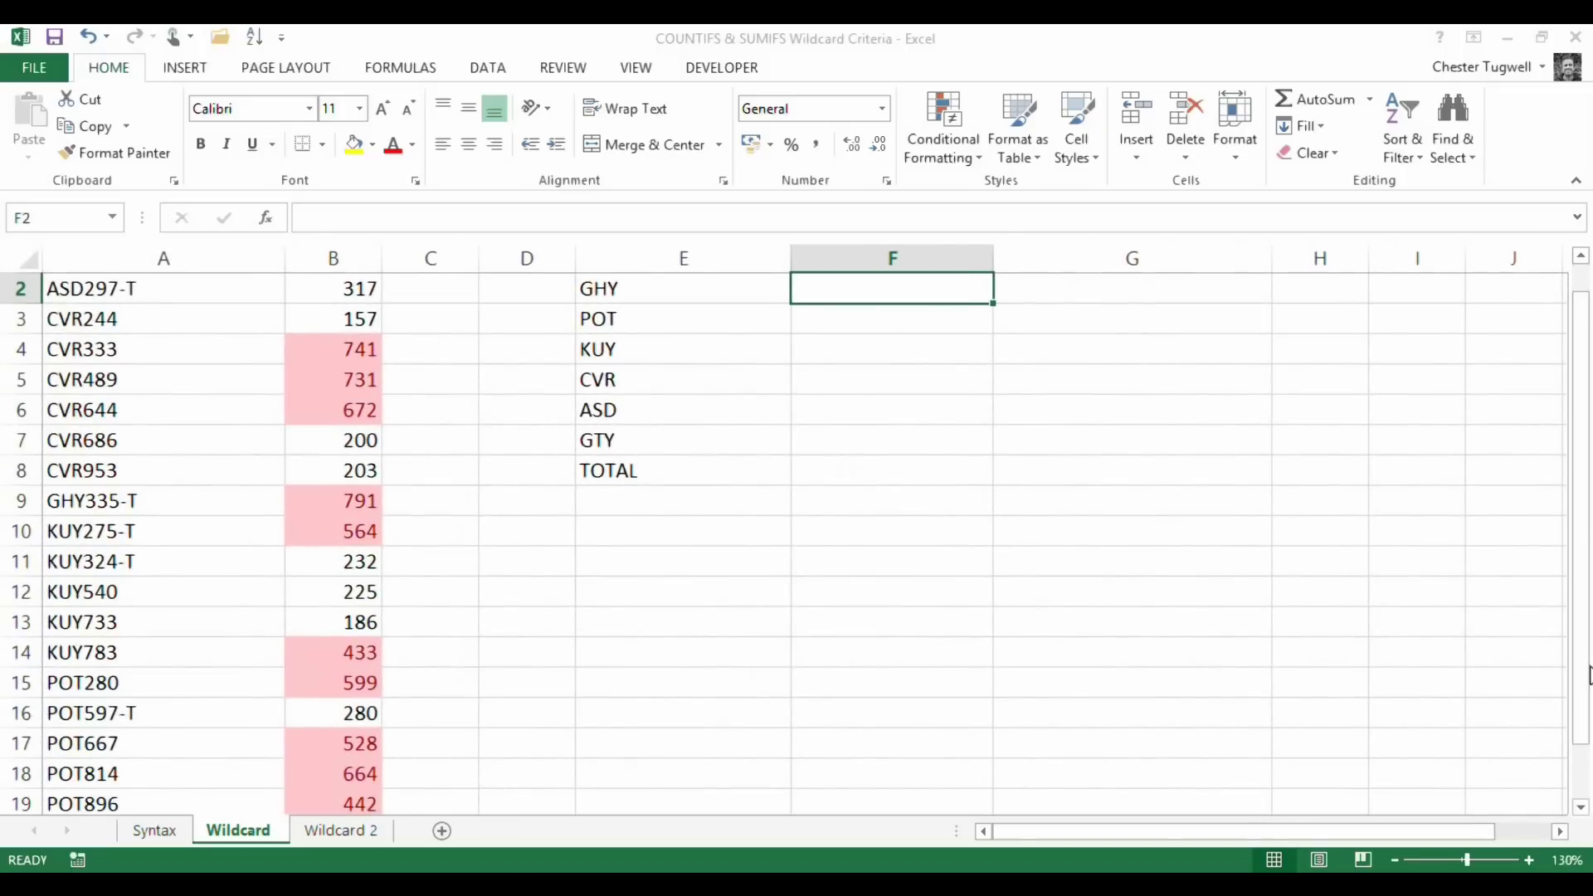
{"action": "left_click_drag", "start_coordinate": [1580, 689], "coordinate": [1580, 668]}
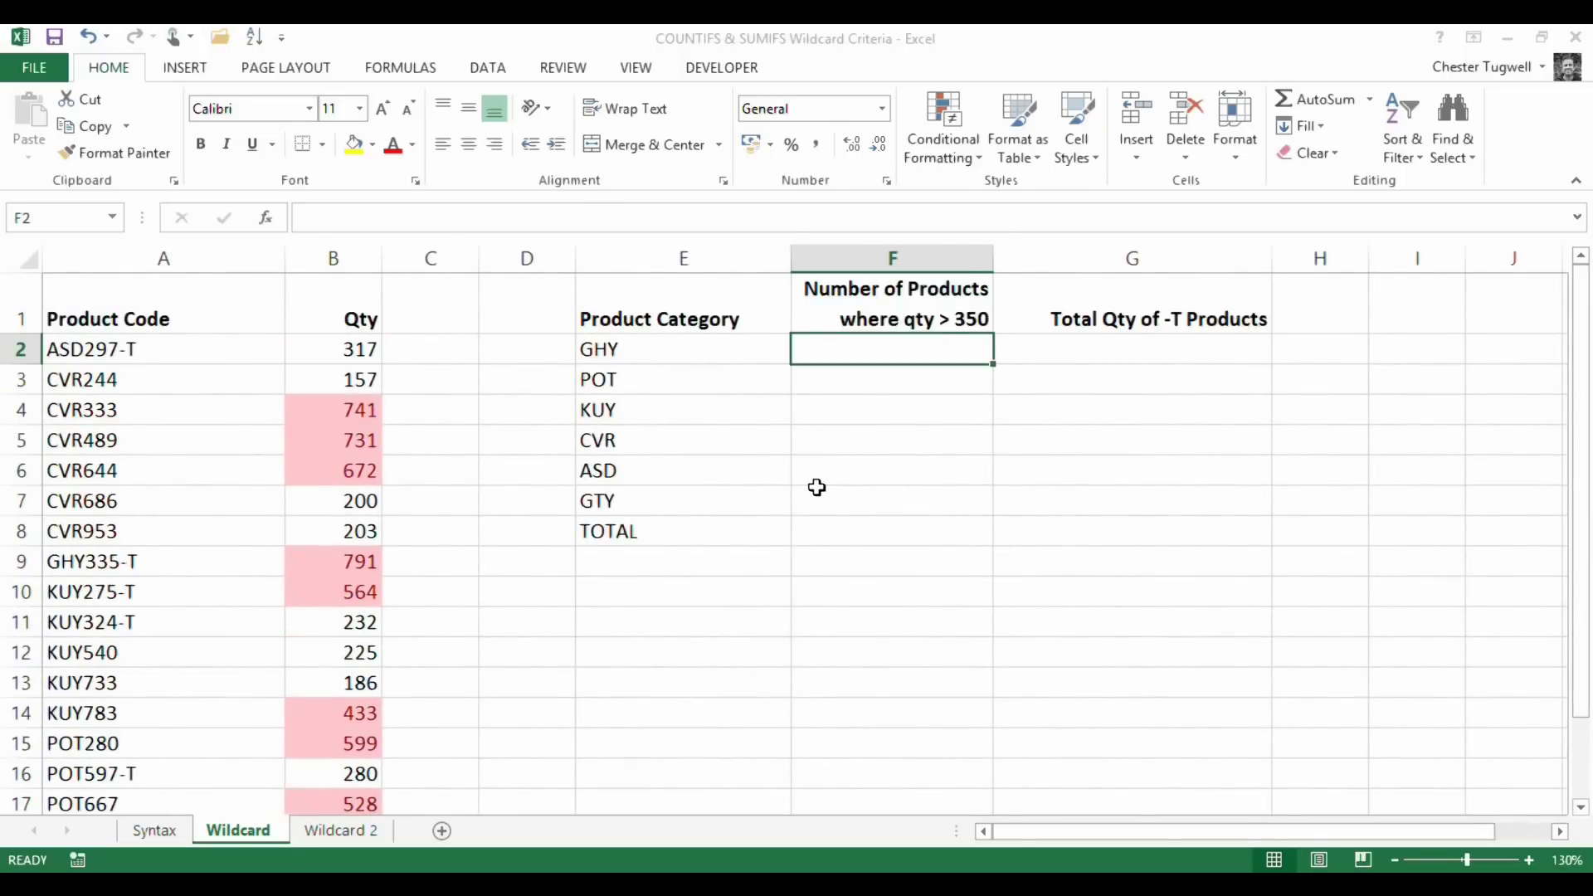
{"action": "type", "text": "=coun"}
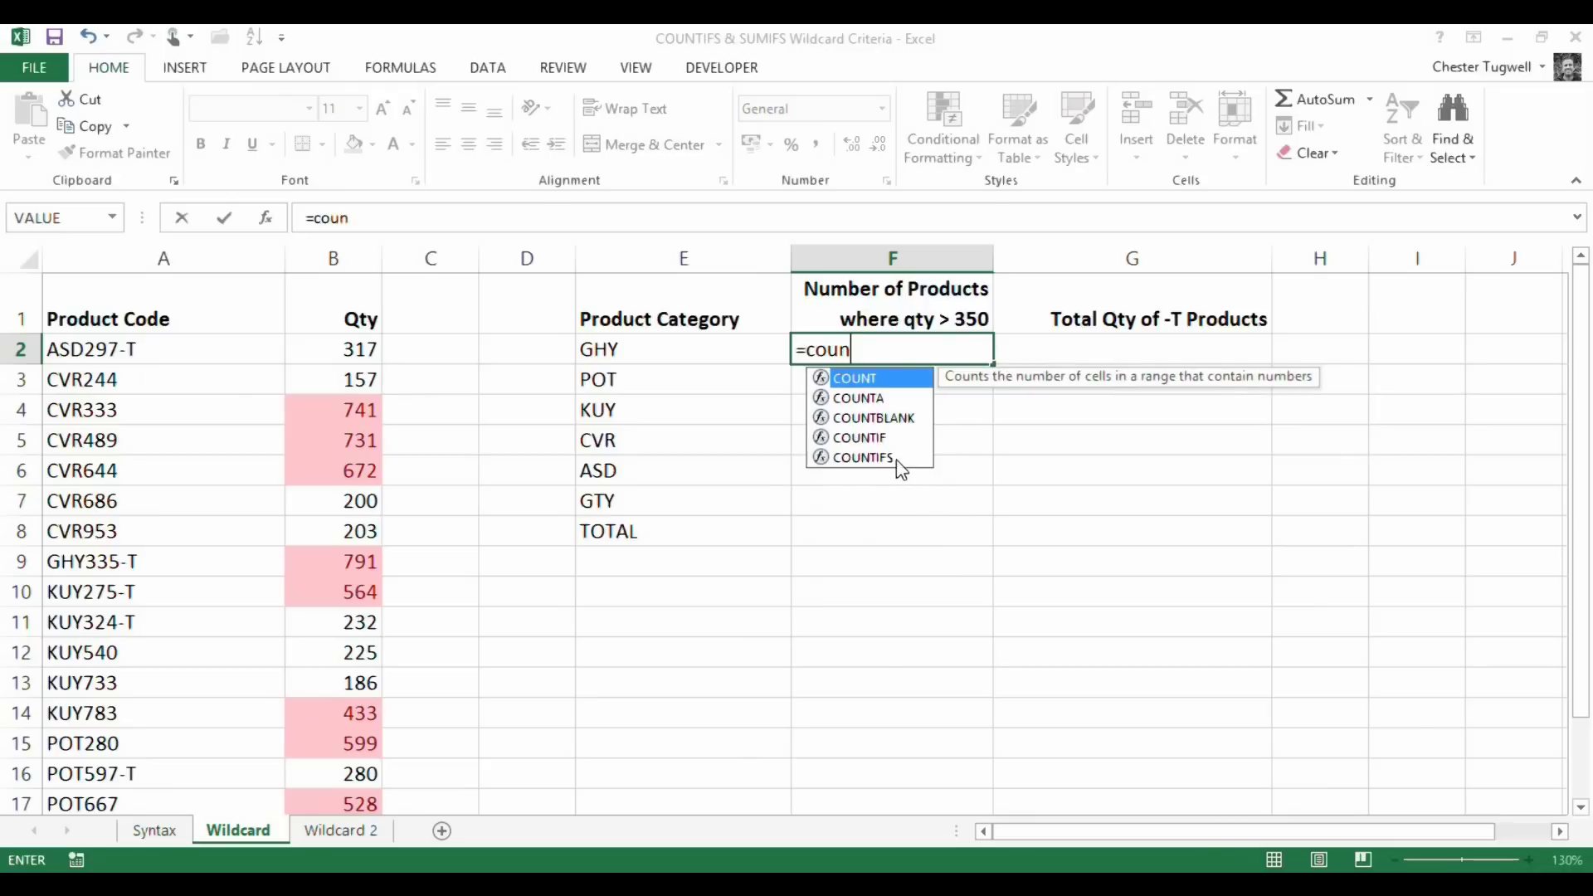
{"action": "double_click", "coordinate": [863, 457]}
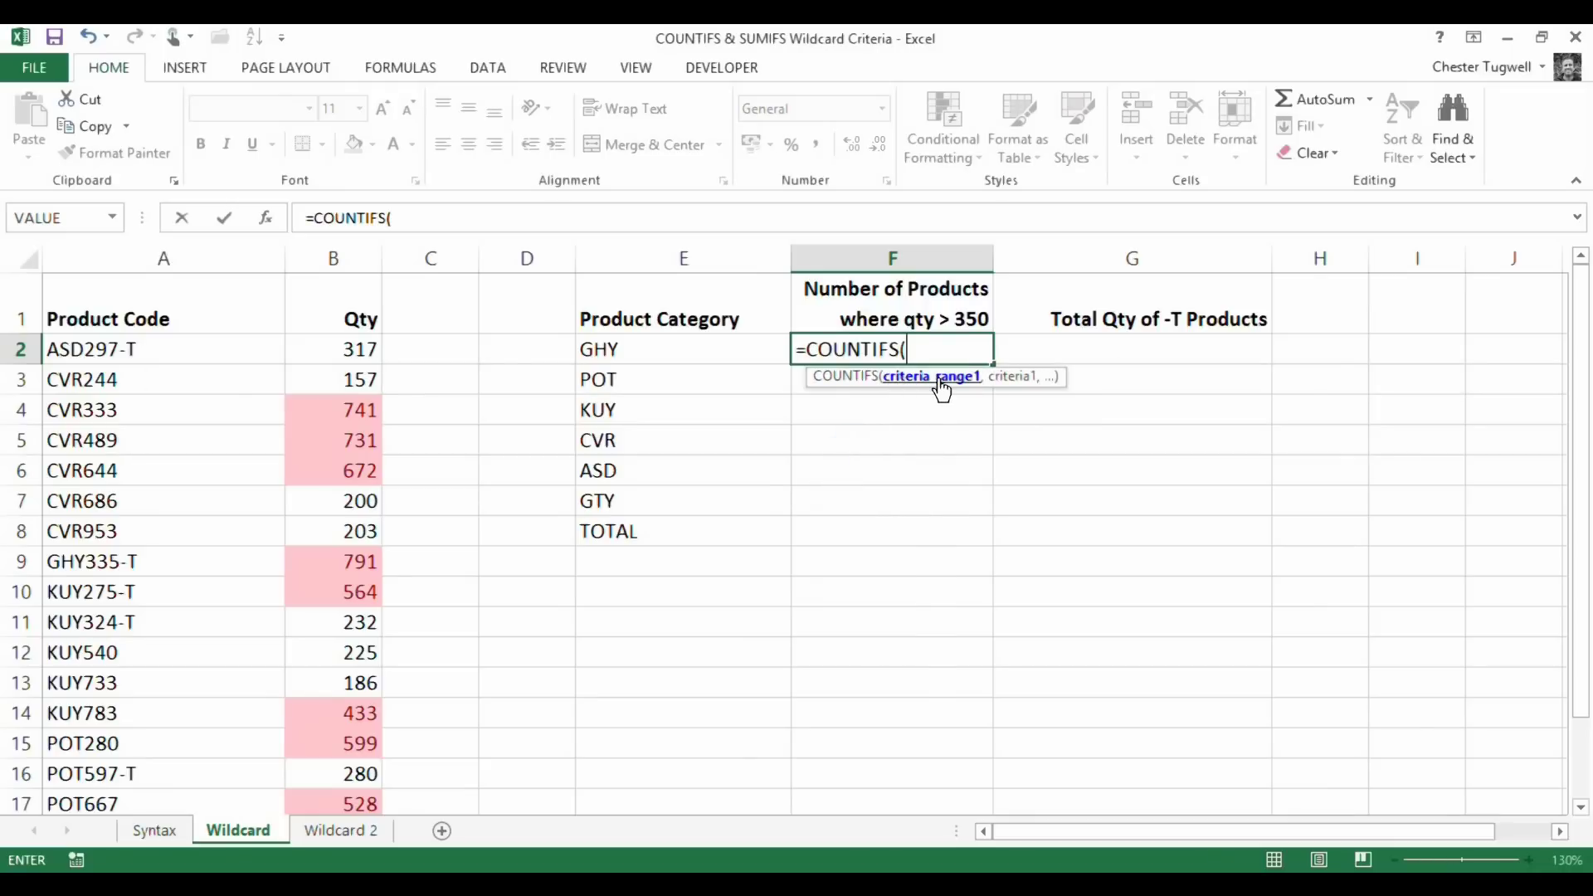
{"action": "left_click_drag", "start_coordinate": [124, 348], "coordinate": [206, 718]}
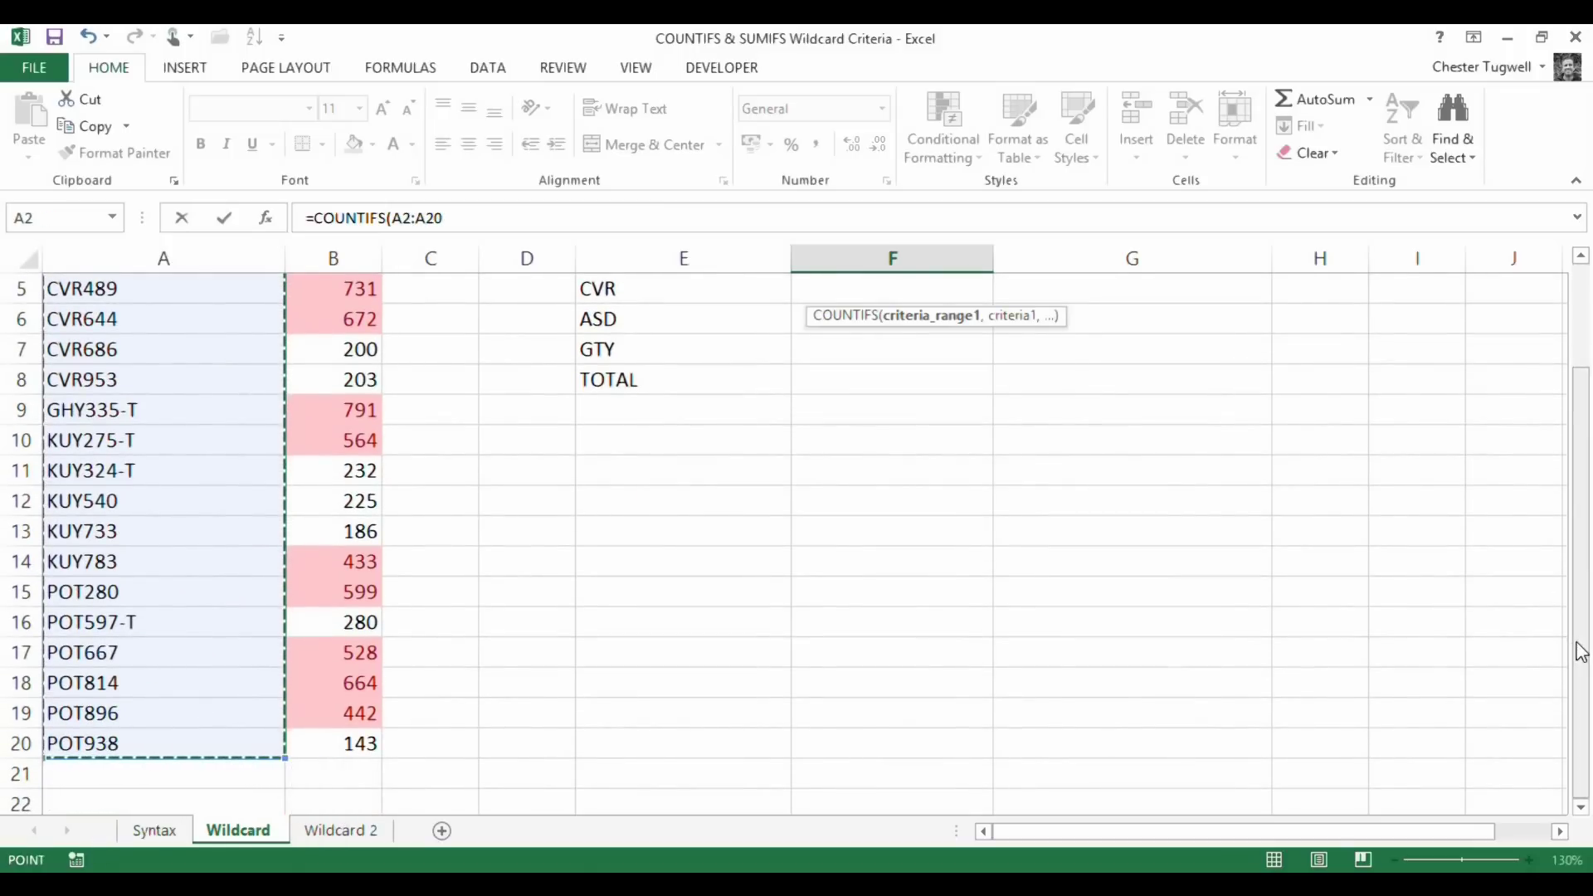
{"action": "left_click_drag", "start_coordinate": [1579, 647], "coordinate": [1576, 554]}
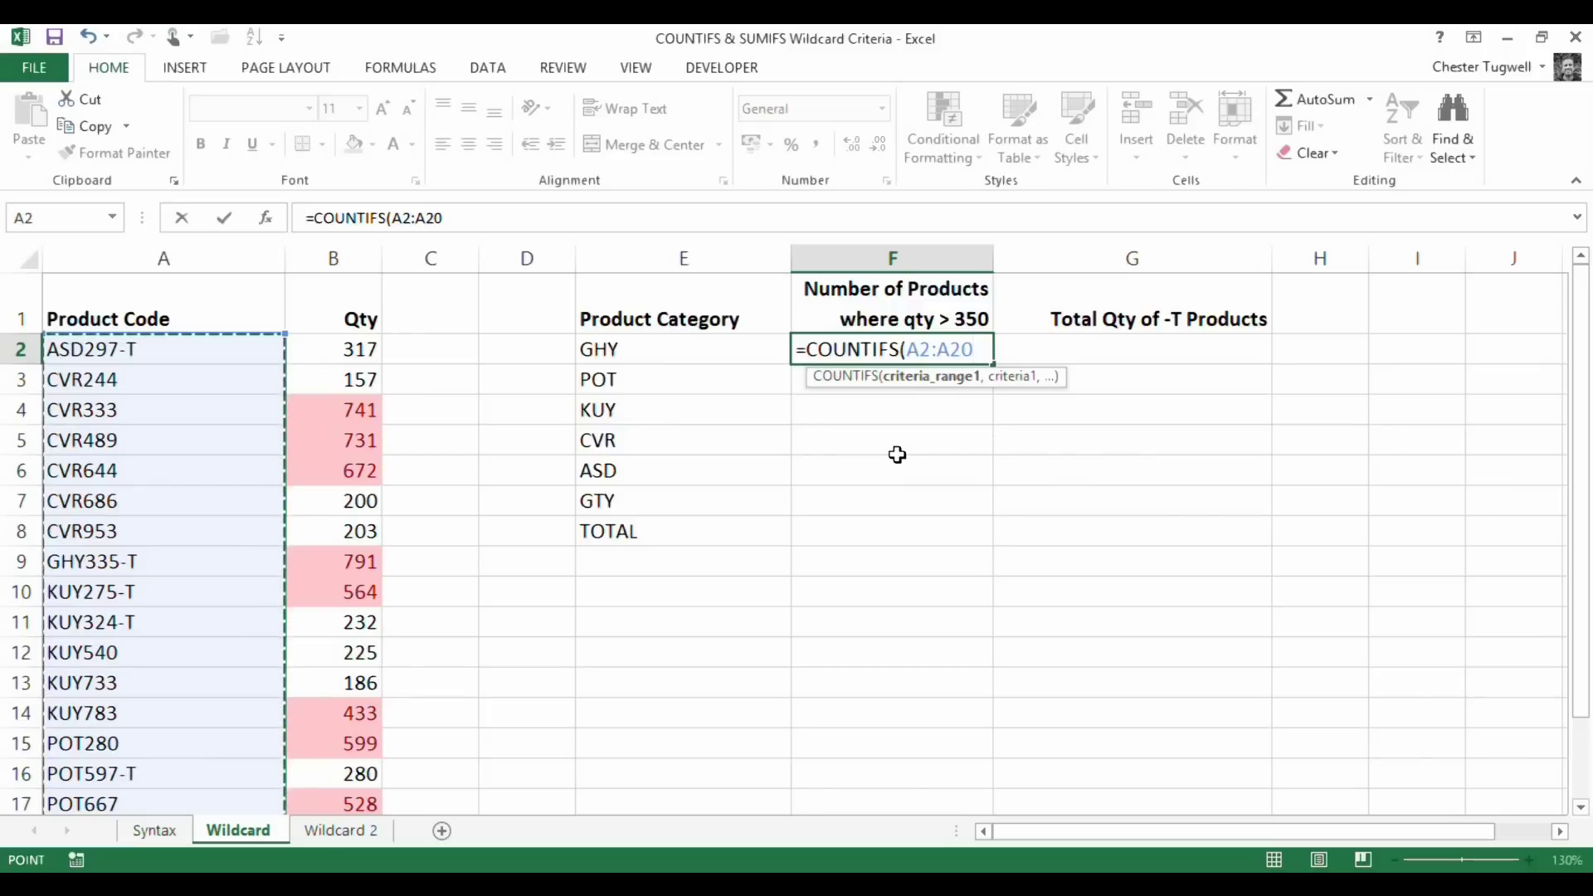
{"action": "key", "text": "F4"}
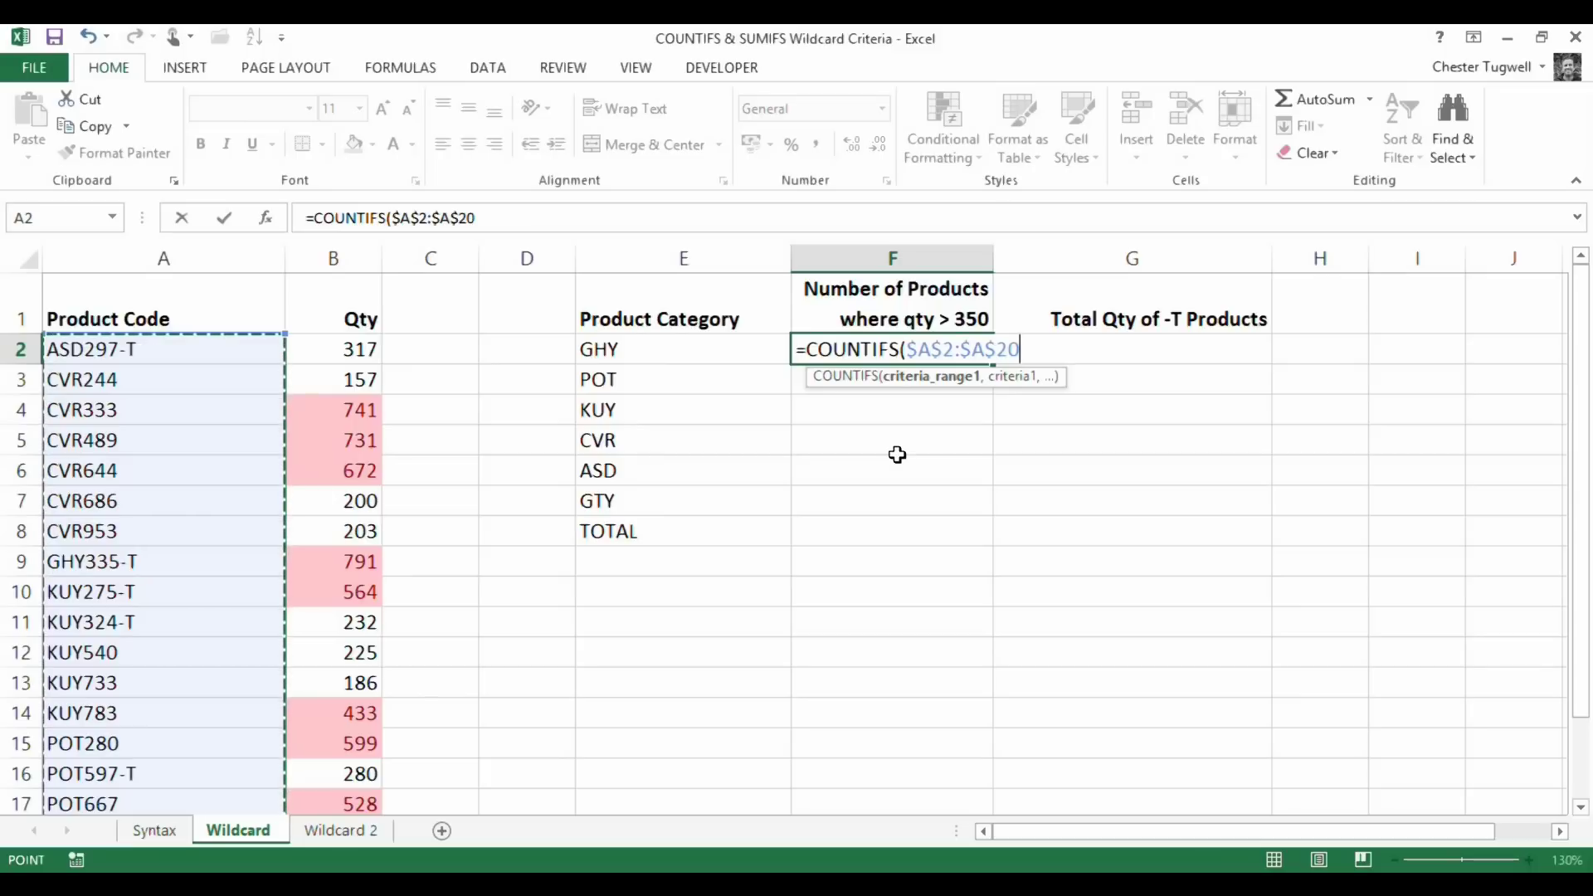
{"action": "type", "text": ","}
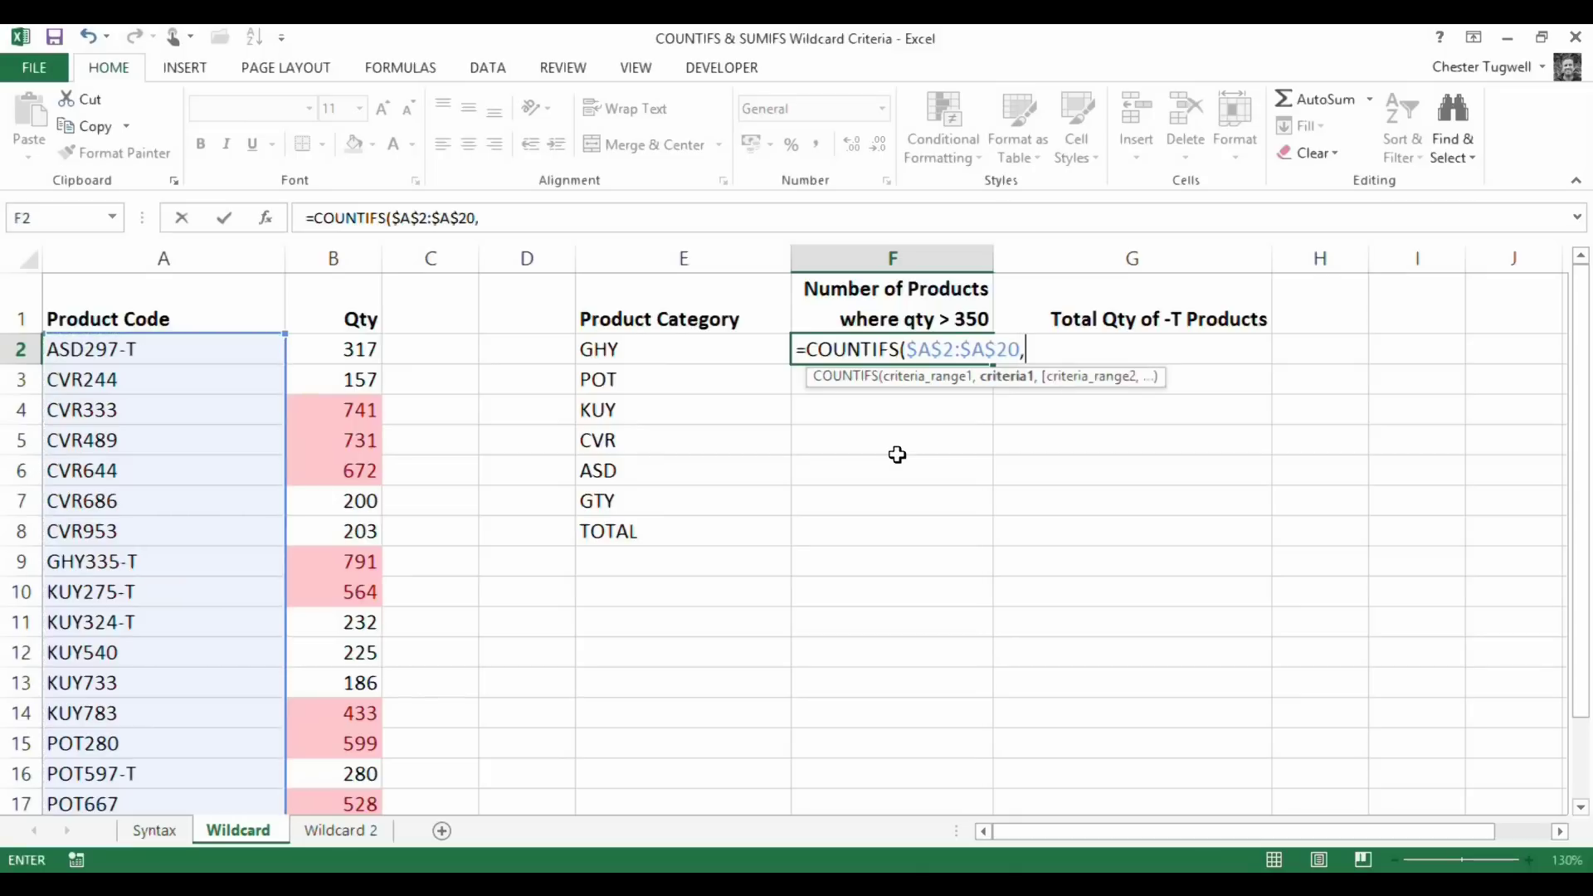
{"action": "left_click", "coordinate": [634, 350]}
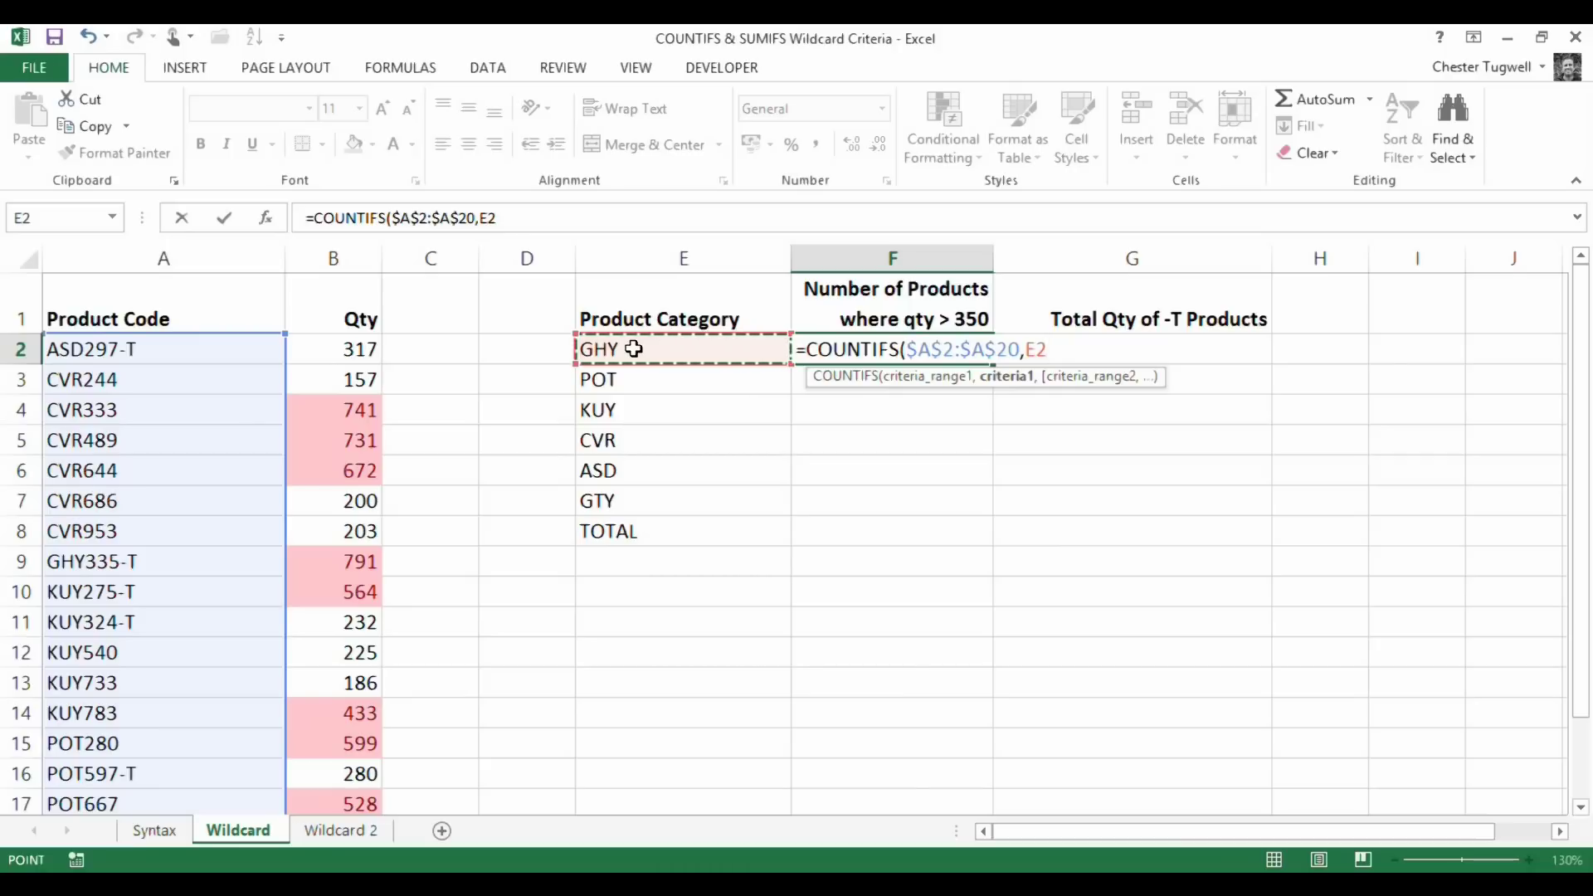
{"action": "type", "text": "&\"*"}
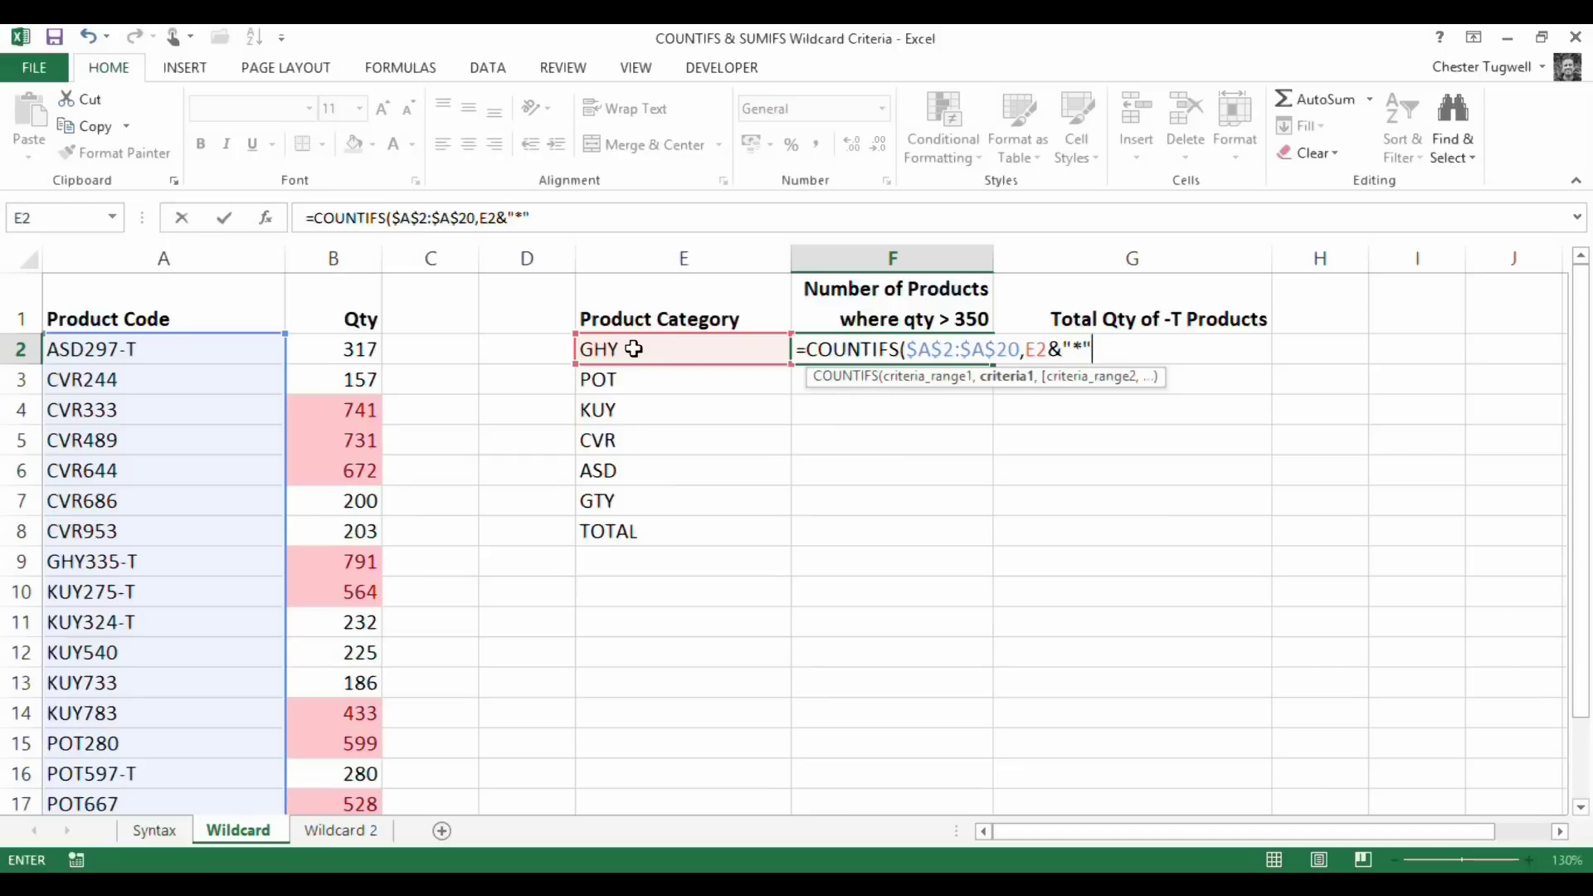
- Add the Qty condition $B$2:$B$20 with ">350", correcting a mistyped 4350
{"action": "type", "text": ","}
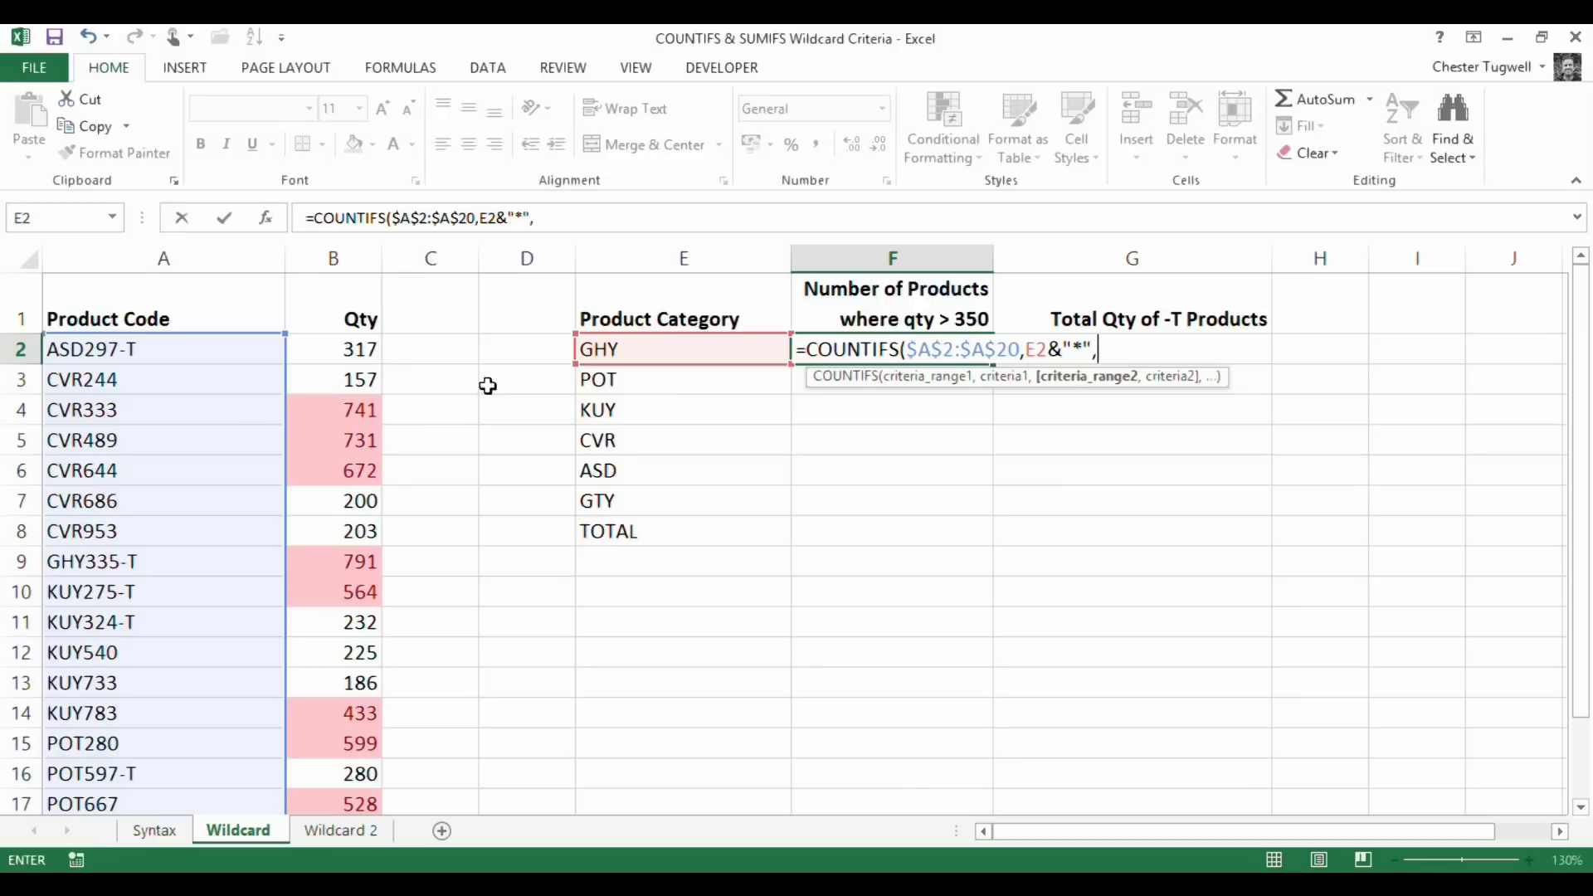
{"action": "left_click_drag", "start_coordinate": [354, 345], "coordinate": [354, 743]}
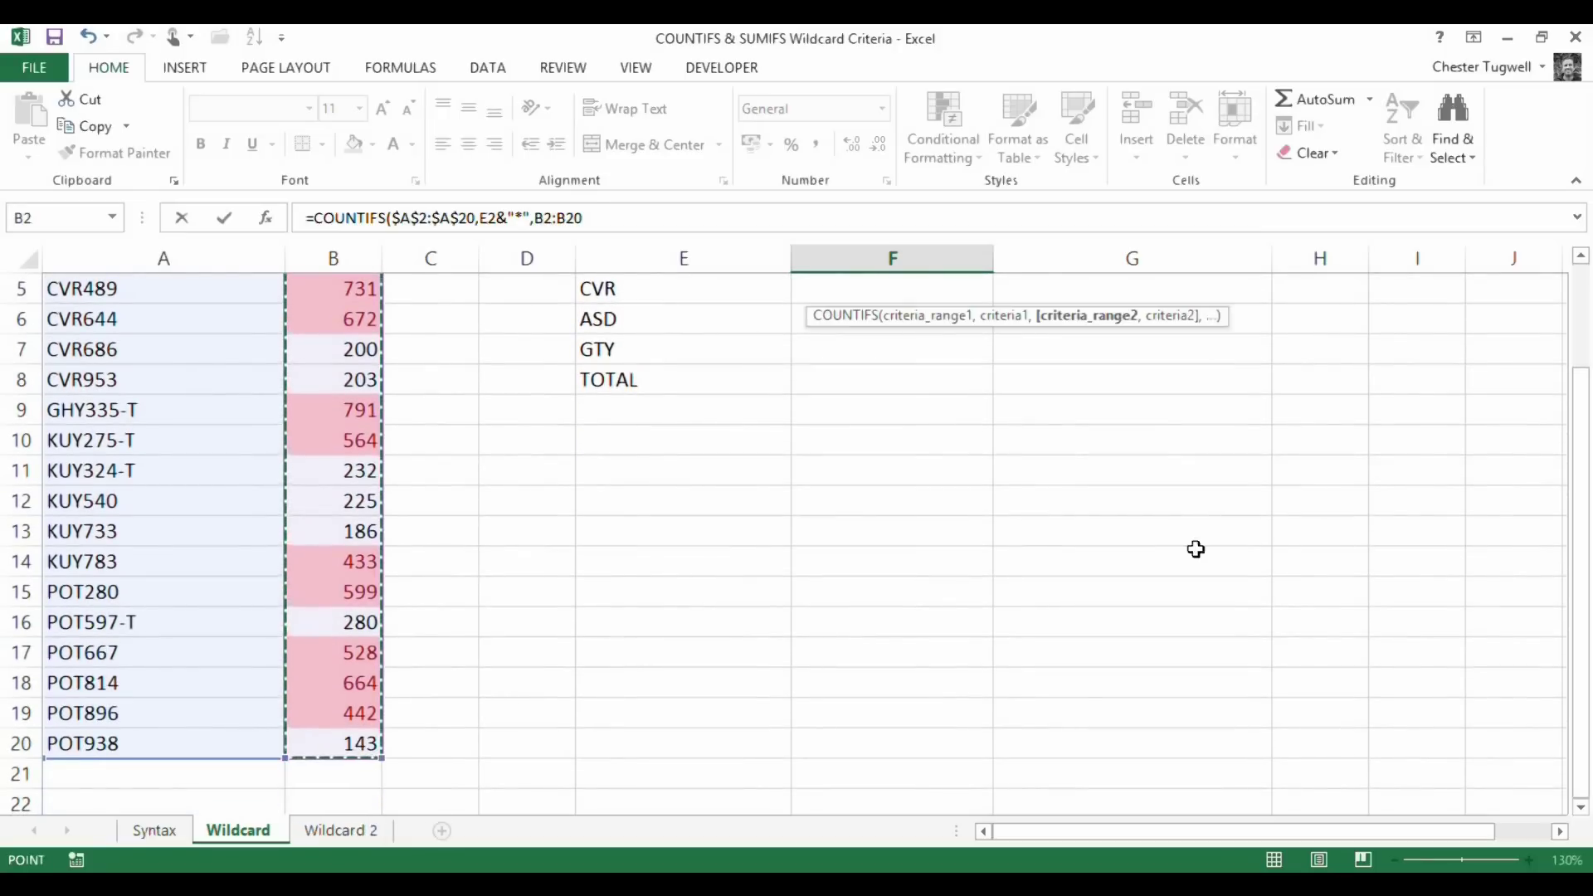
{"action": "left_click_drag", "start_coordinate": [1578, 584], "coordinate": [1589, 309]}
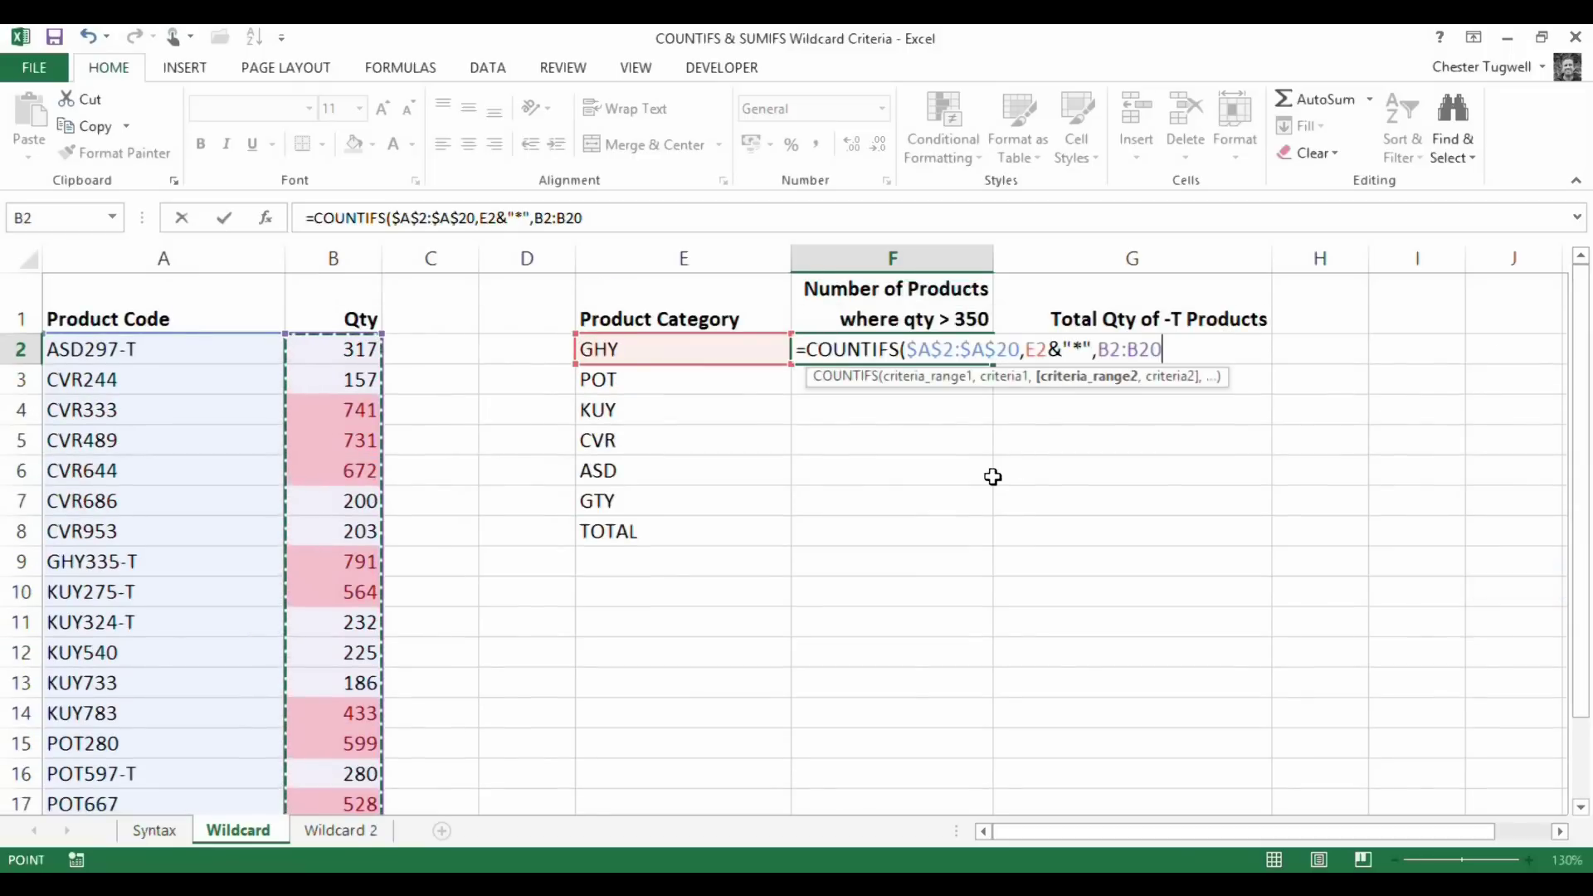
{"action": "key", "text": "F4"}
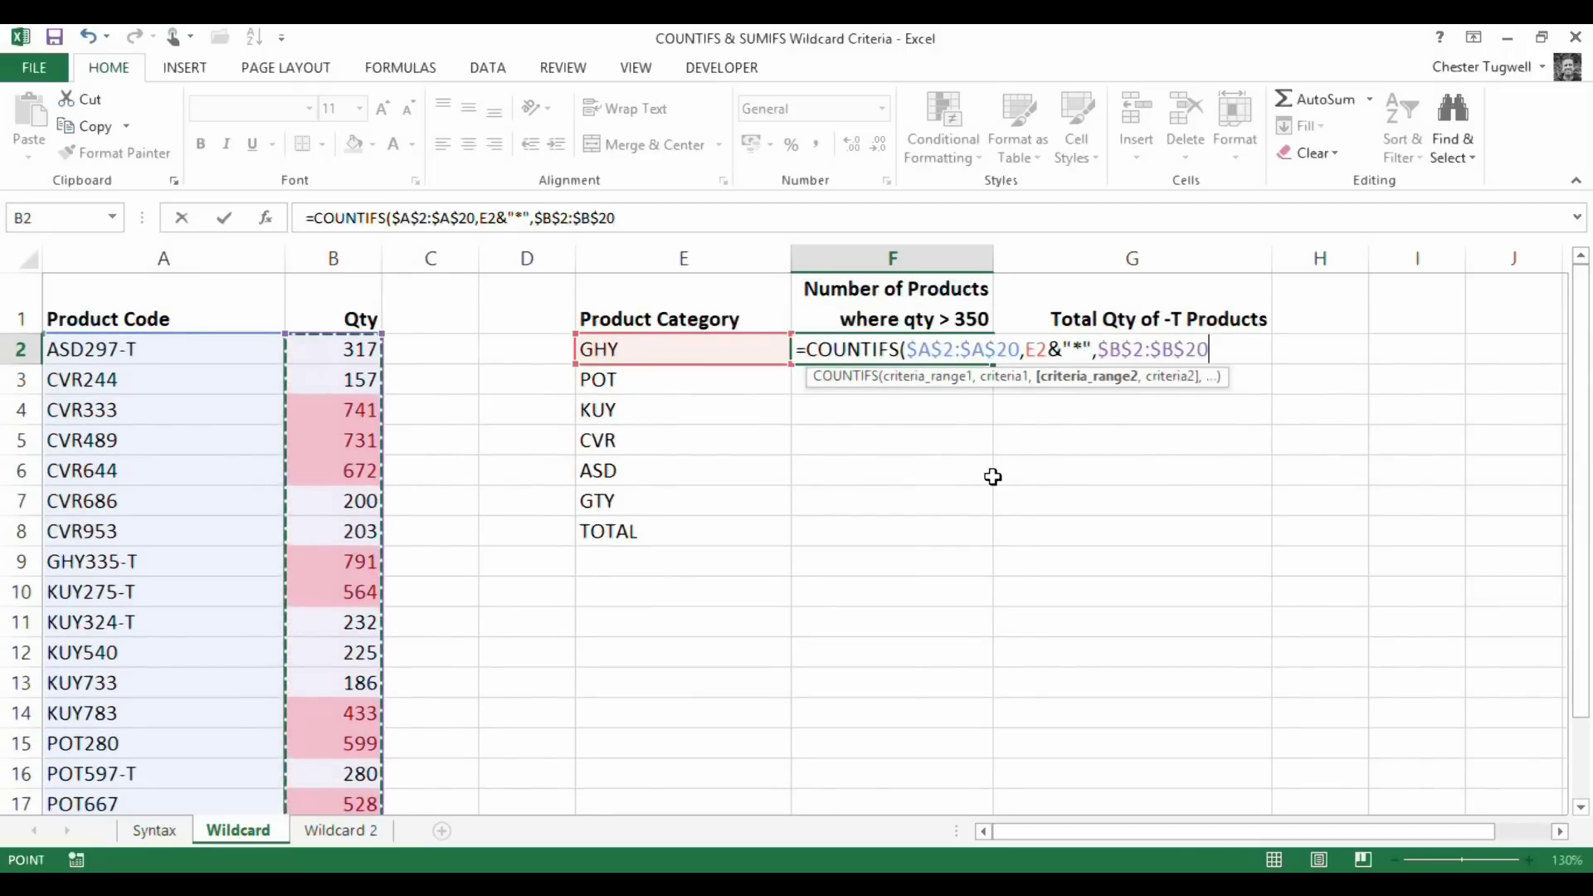
{"action": "type", "text": ","}
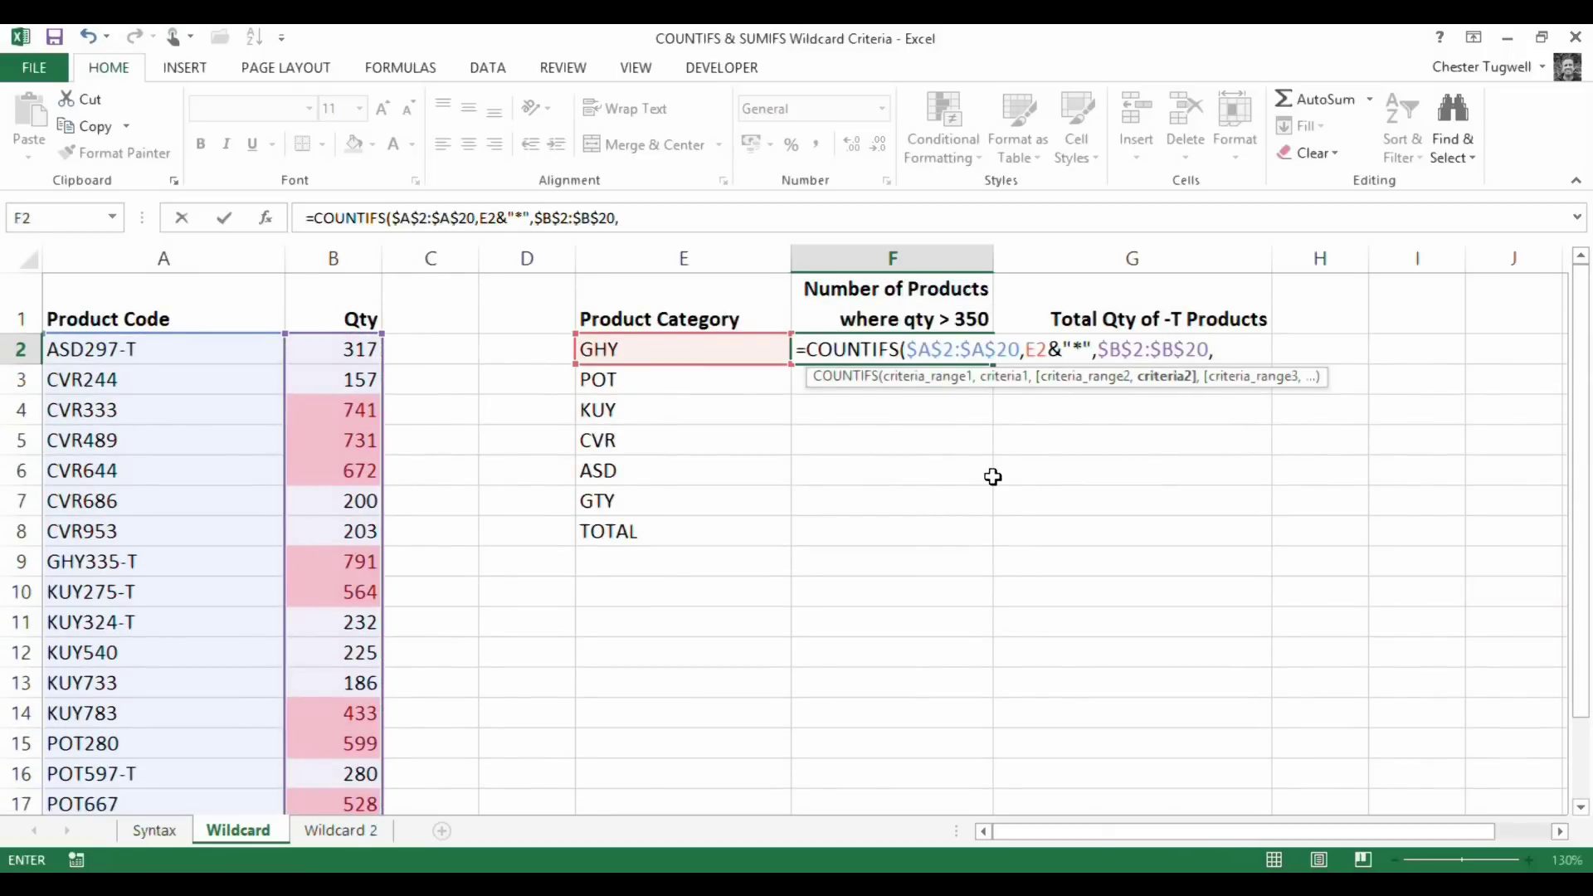
{"action": "type", "text": "\">4350"}
{"action": "key", "text": "BackSpace"}
{"action": "key", "text": "BackSpace"}
{"action": "key", "text": "BackSpace"}
{"action": "key", "text": "BackSpace"}
{"action": "type", "text": "350\")"}
- Commit the COUNTIFS formula in F2, which returns 1 for GHY
{"action": "key", "text": "Return"}
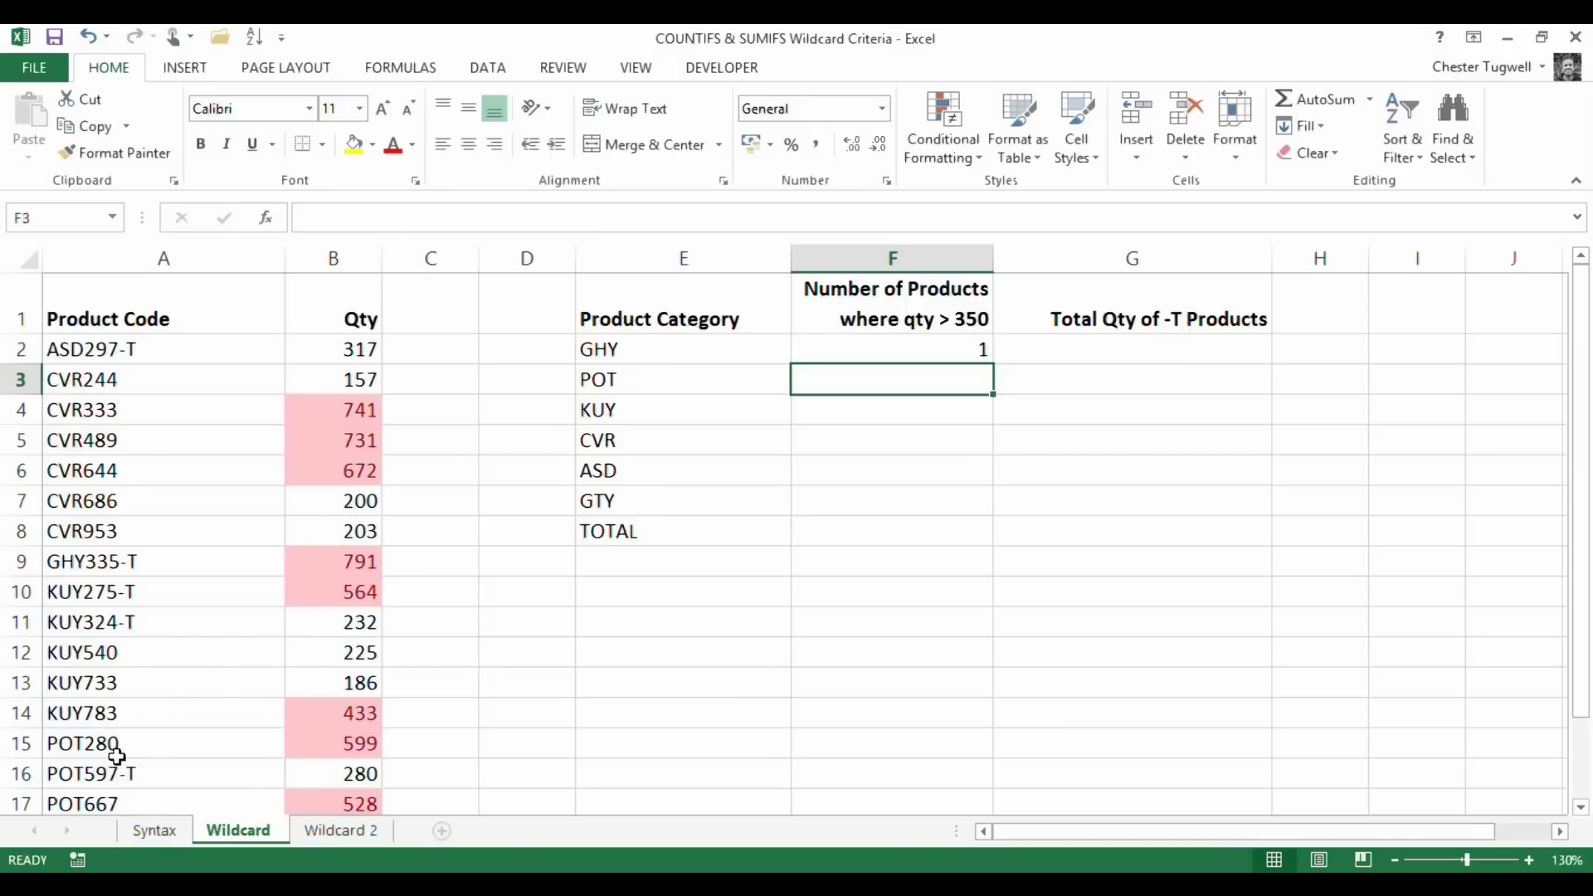
{"action": "scroll", "coordinate": [177, 710], "scroll_direction": "down", "scroll_amount": 1}
{"action": "scroll", "coordinate": [177, 710], "scroll_direction": "down", "scroll_amount": 2}
{"action": "scroll", "coordinate": [174, 710], "scroll_direction": "up", "scroll_amount": 3}
{"action": "scroll", "coordinate": [827, 647], "scroll_direction": "up", "scroll_amount": 1}
{"action": "scroll", "coordinate": [827, 647], "scroll_direction": "down", "scroll_amount": 3}
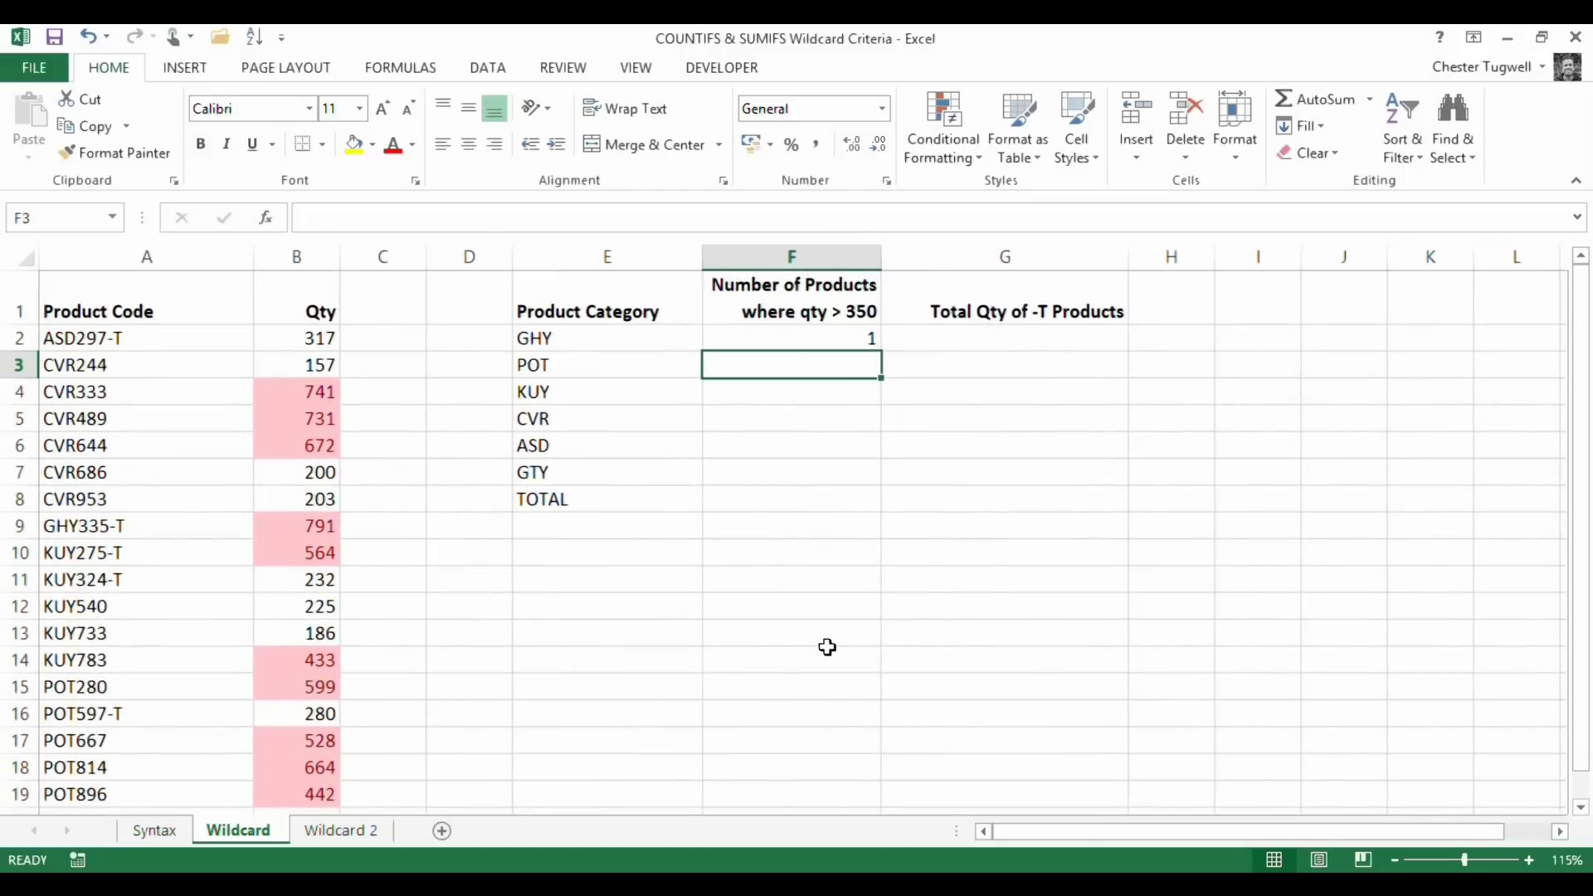
{"action": "scroll", "coordinate": [827, 647], "scroll_direction": "up", "scroll_amount": 1}
{"action": "scroll", "coordinate": [827, 647], "scroll_direction": "up", "scroll_amount": 1}
{"action": "scroll", "coordinate": [87, 453], "scroll_direction": "down", "scroll_amount": 1}
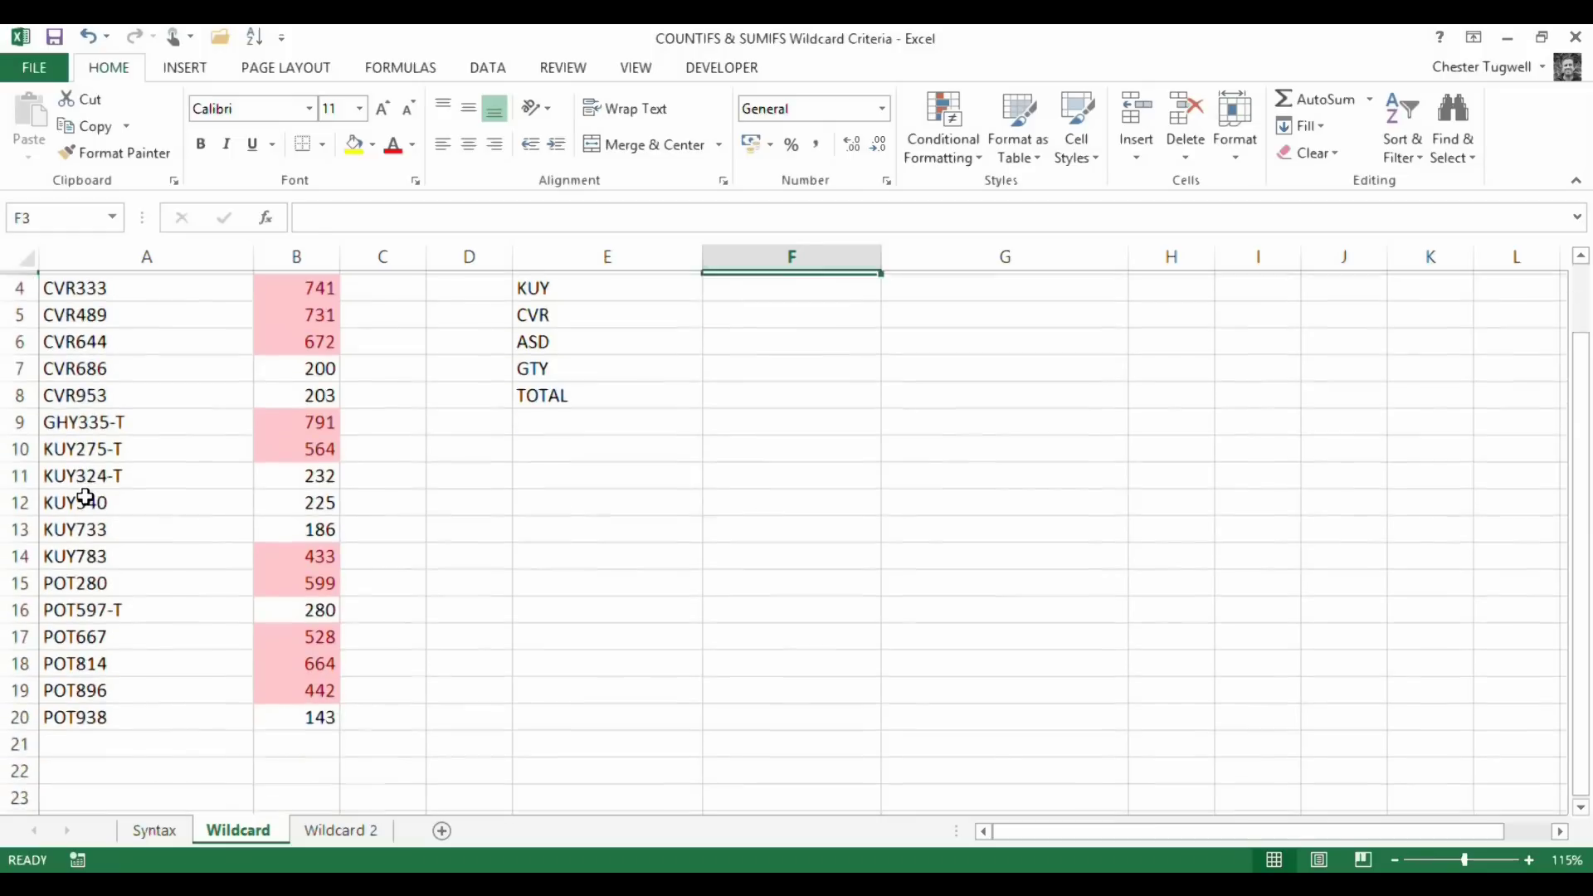
{"action": "scroll", "coordinate": [83, 490], "scroll_direction": "up", "scroll_amount": 1}
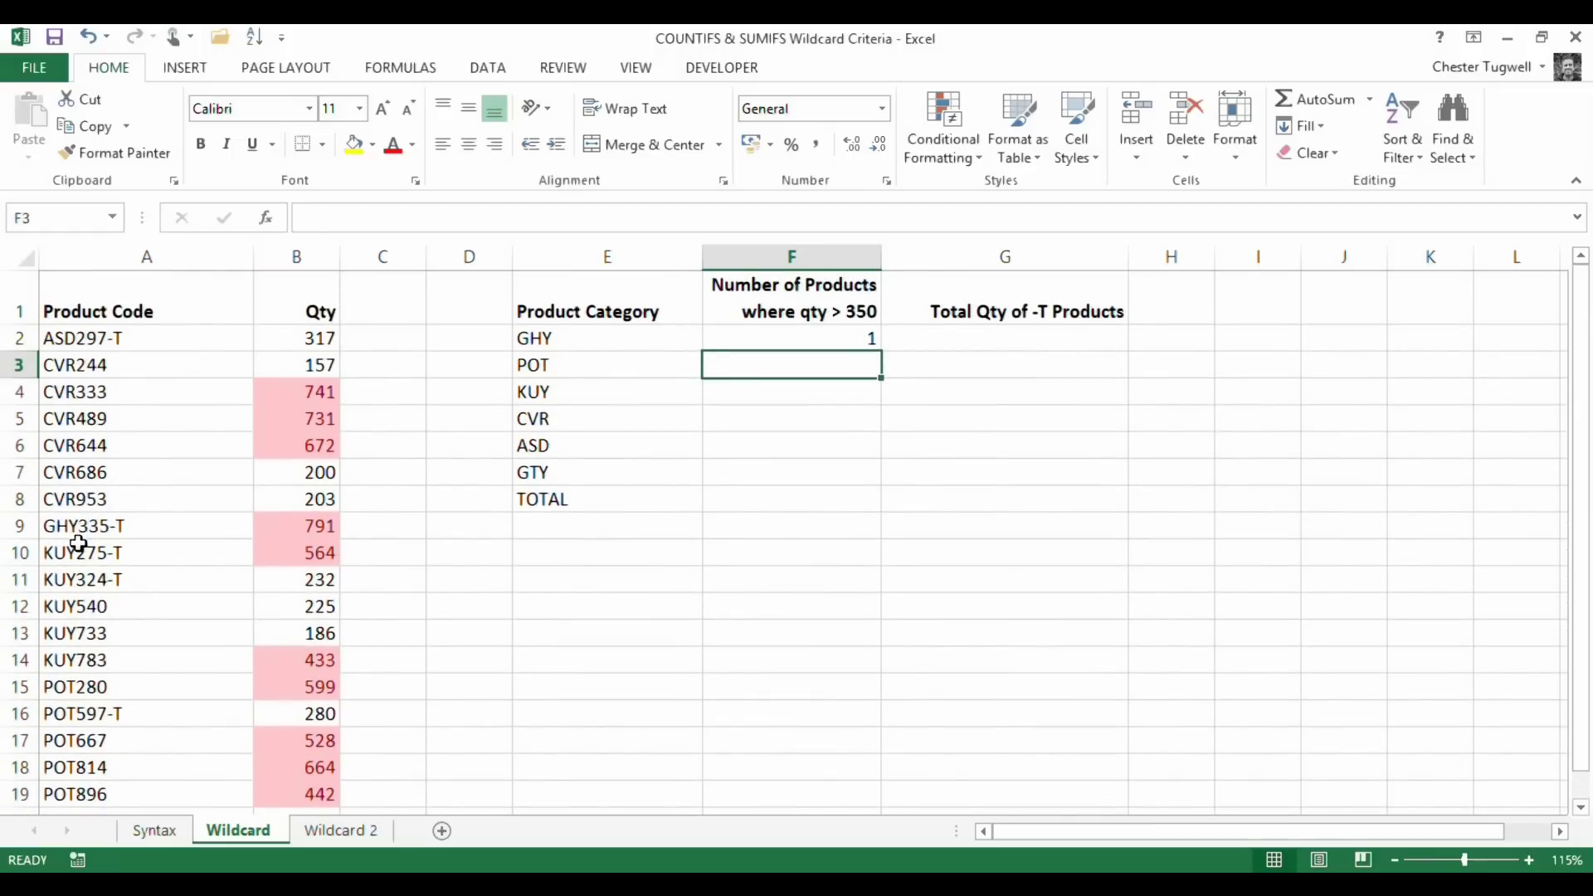
- Copy F2's formula to F3, then clear F3 again and reselect F2
{"action": "left_click", "coordinate": [865, 340]}
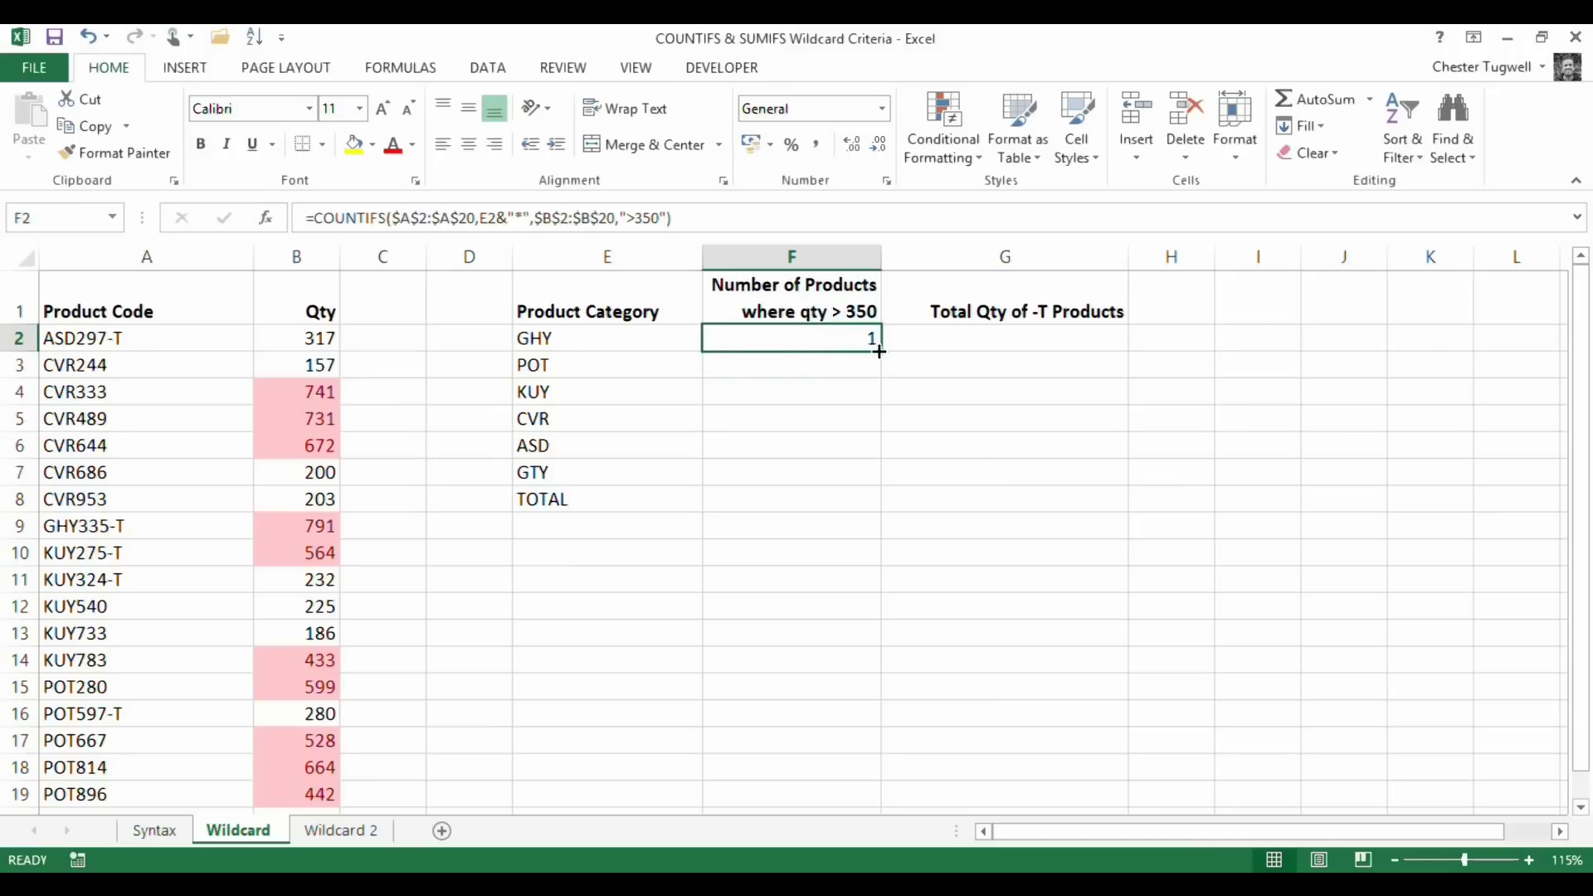
{"action": "left_click_drag", "start_coordinate": [880, 349], "coordinate": [879, 377]}
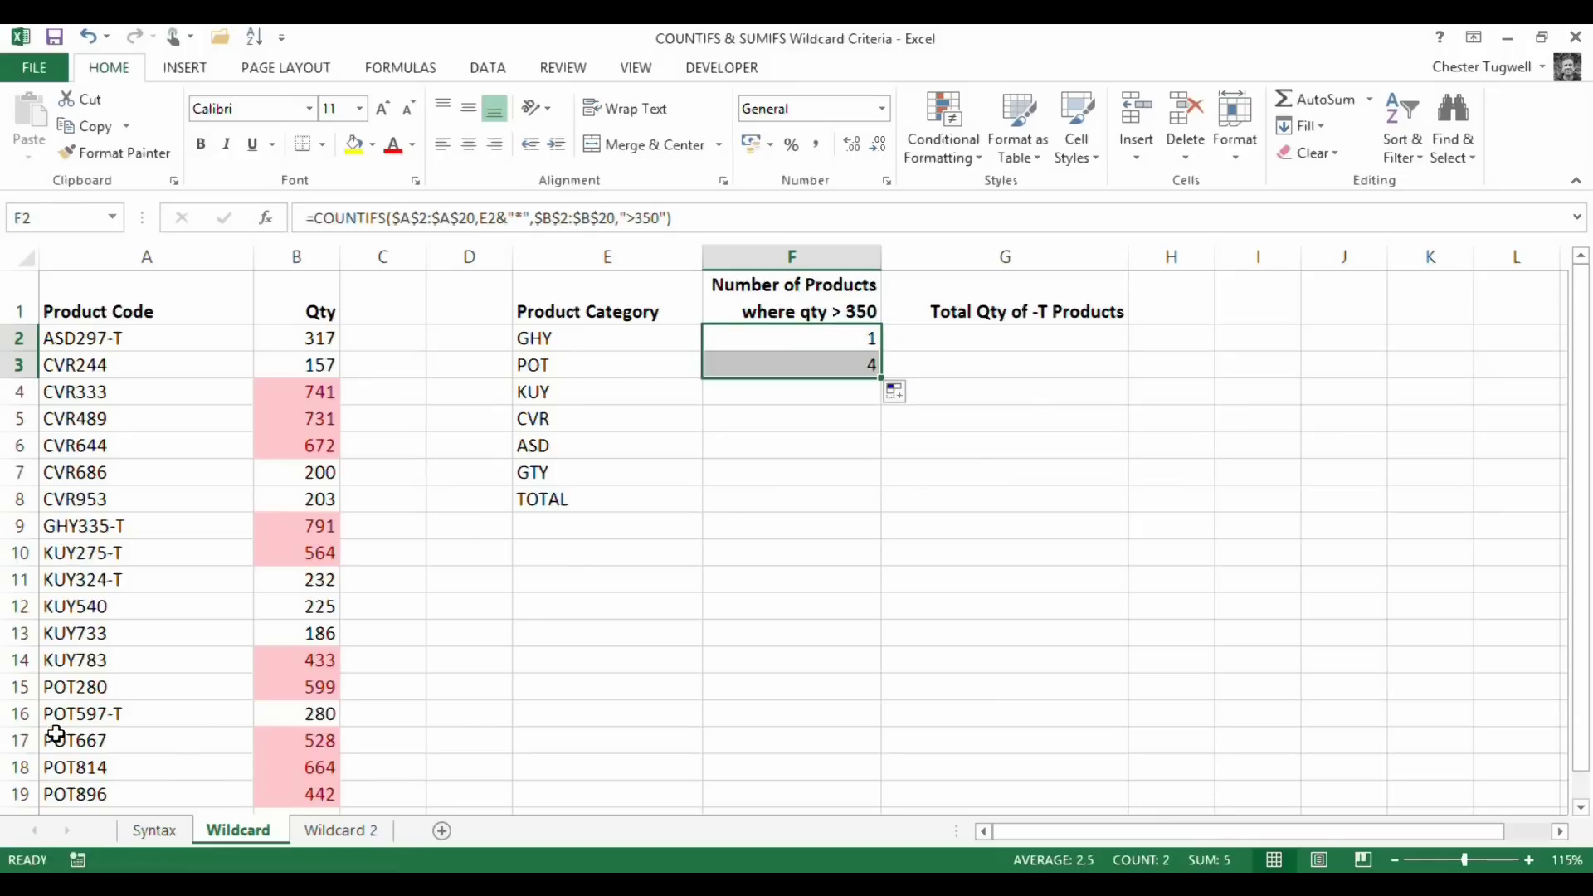
{"action": "left_click", "coordinate": [864, 365]}
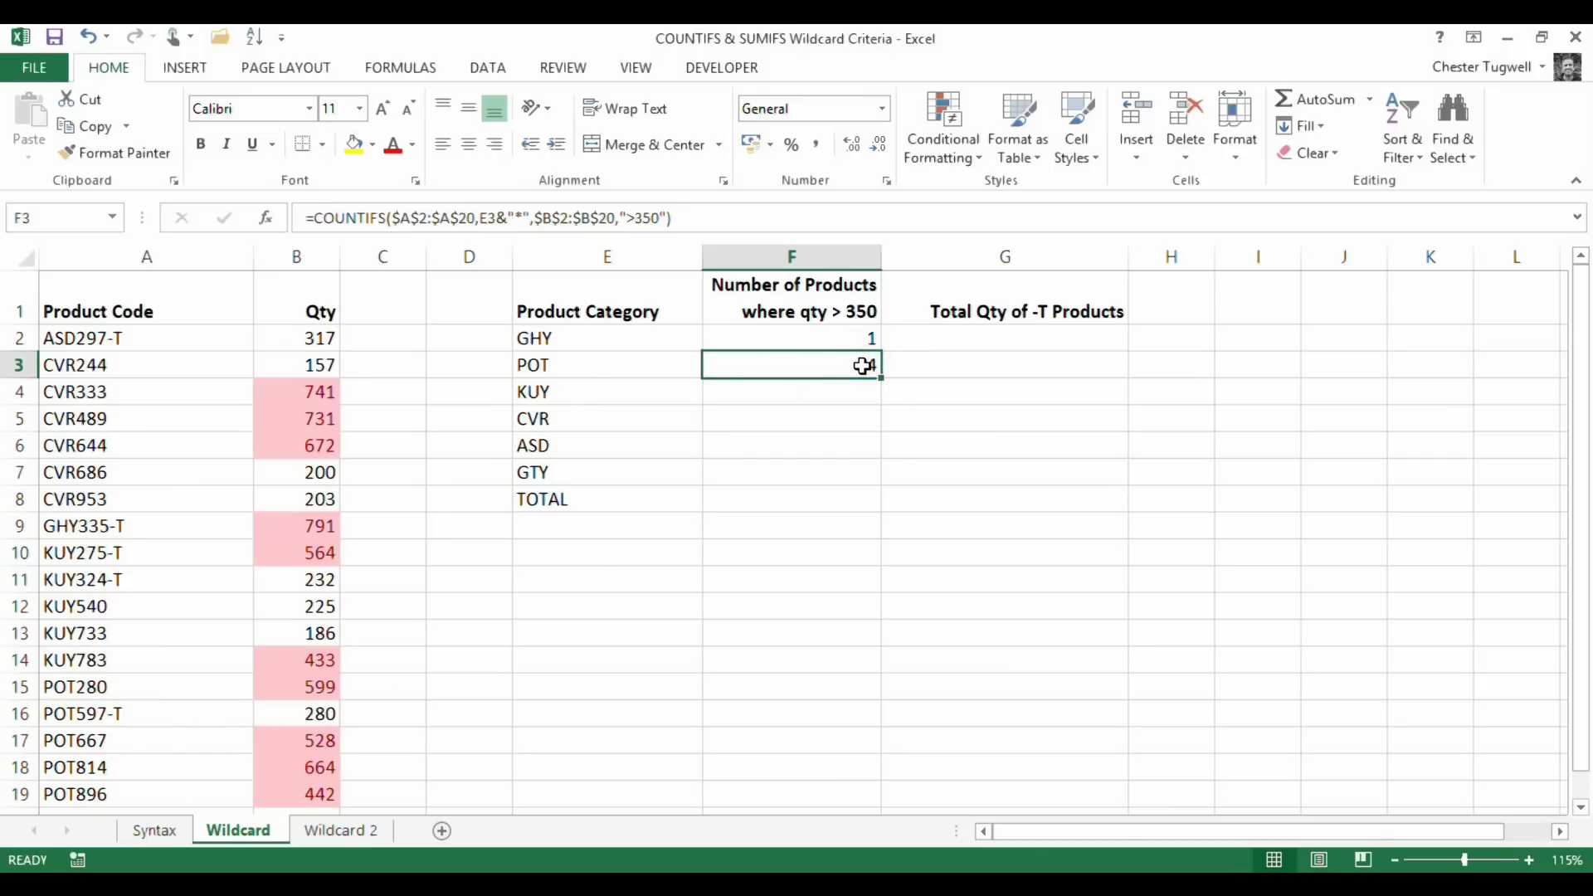
{"action": "key", "text": "Delete"}
{"action": "left_click", "coordinate": [856, 332]}
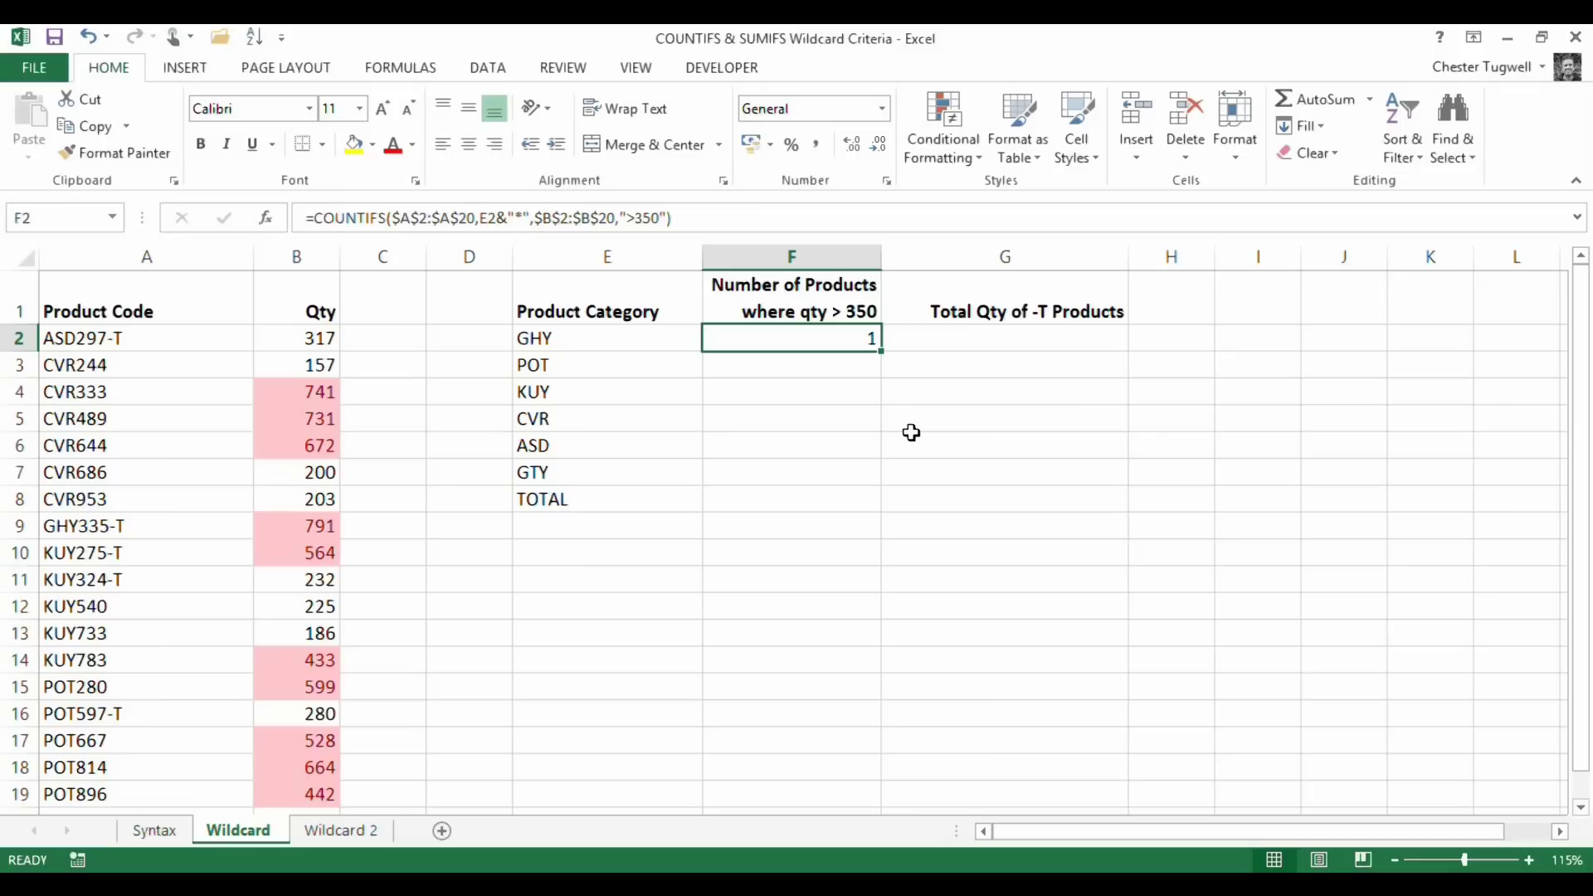
- Append a third criteria range $A$2:$A$20 to F2's COUNTIFS formula
{"action": "key", "text": "F2"}
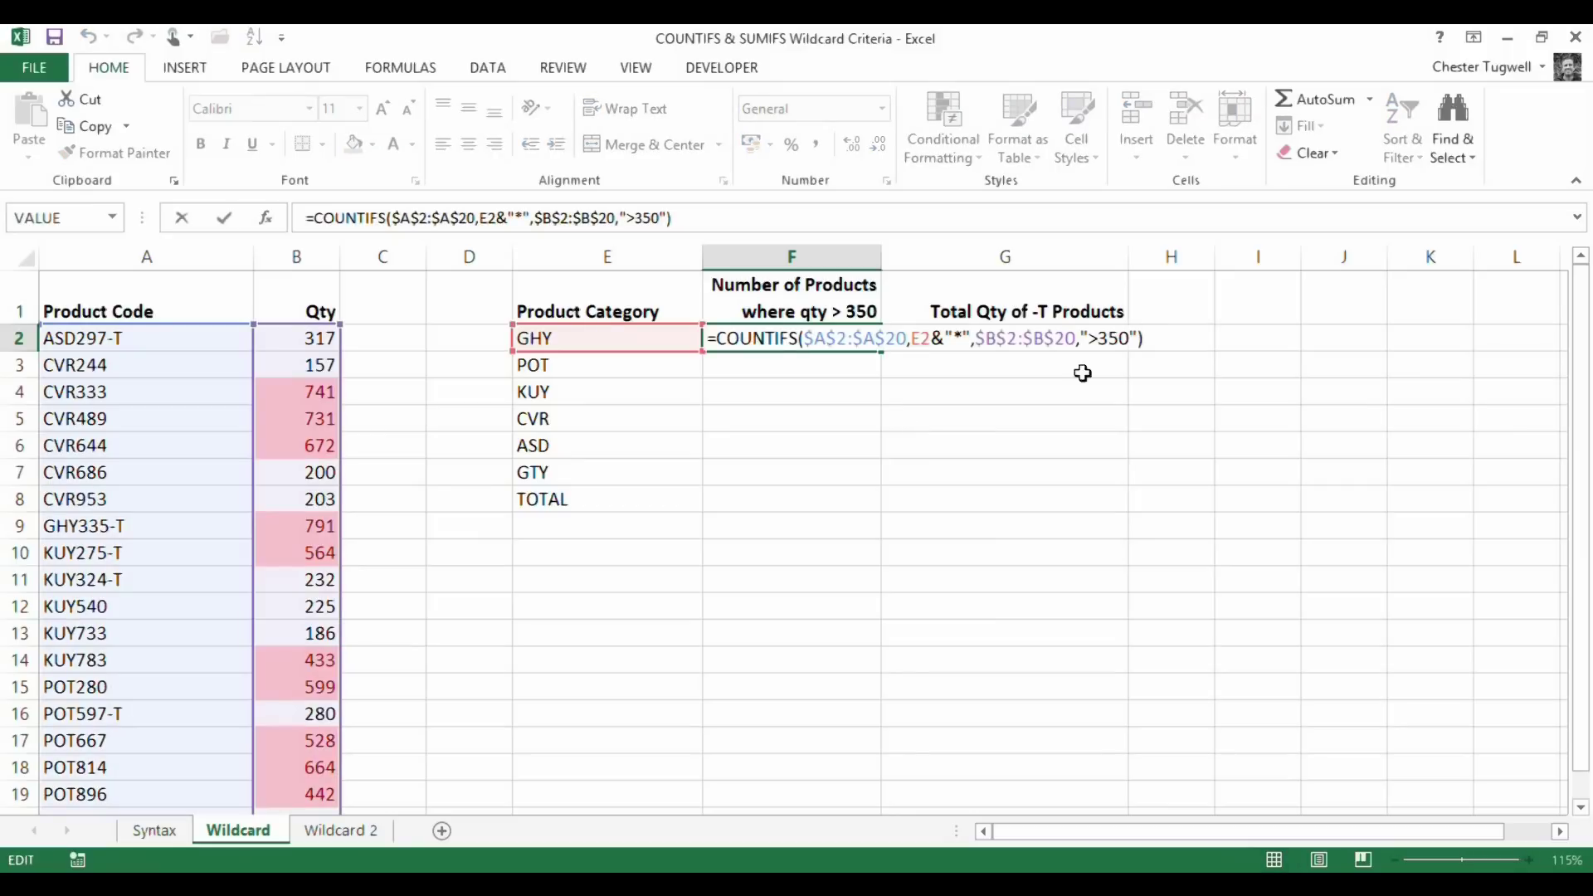
{"action": "left_click", "coordinate": [1139, 338]}
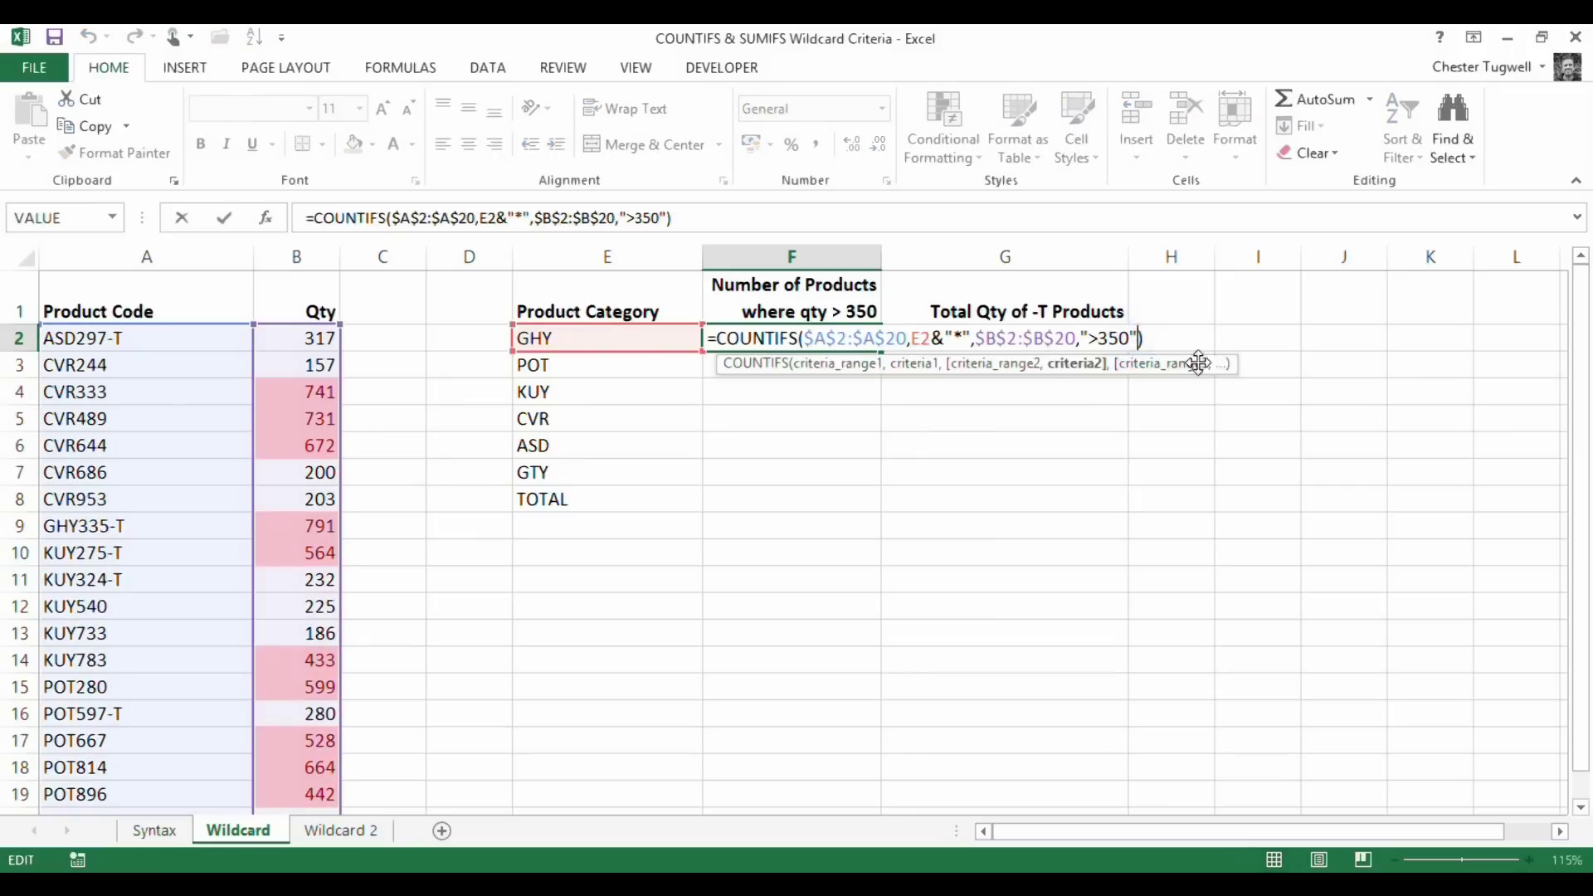
{"action": "type", "text": ","}
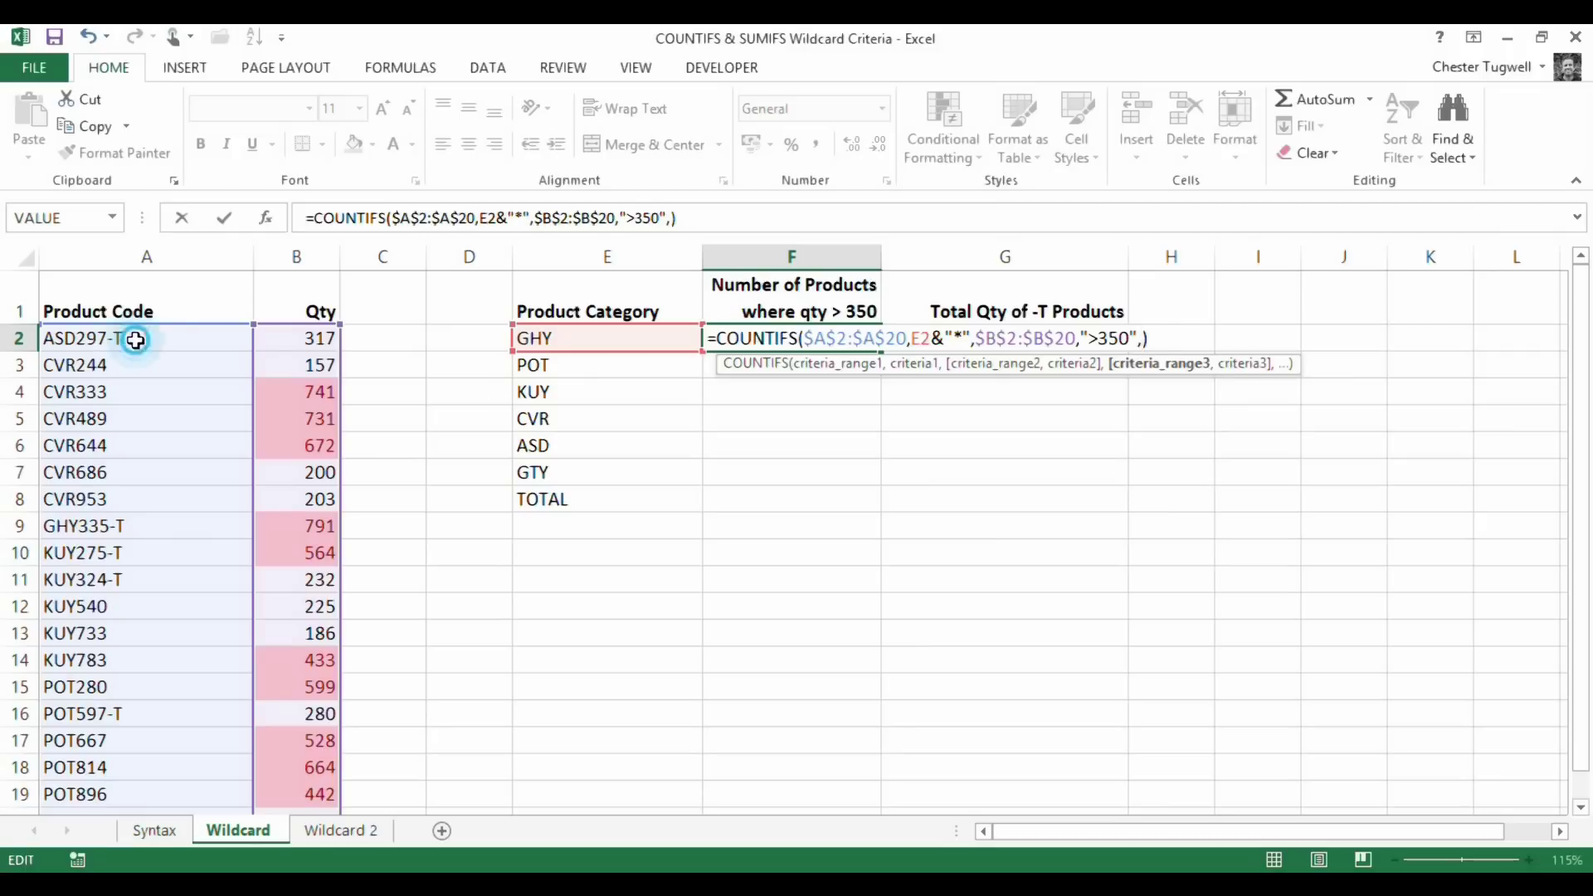
{"action": "left_click_drag", "start_coordinate": [139, 338], "coordinate": [100, 769]}
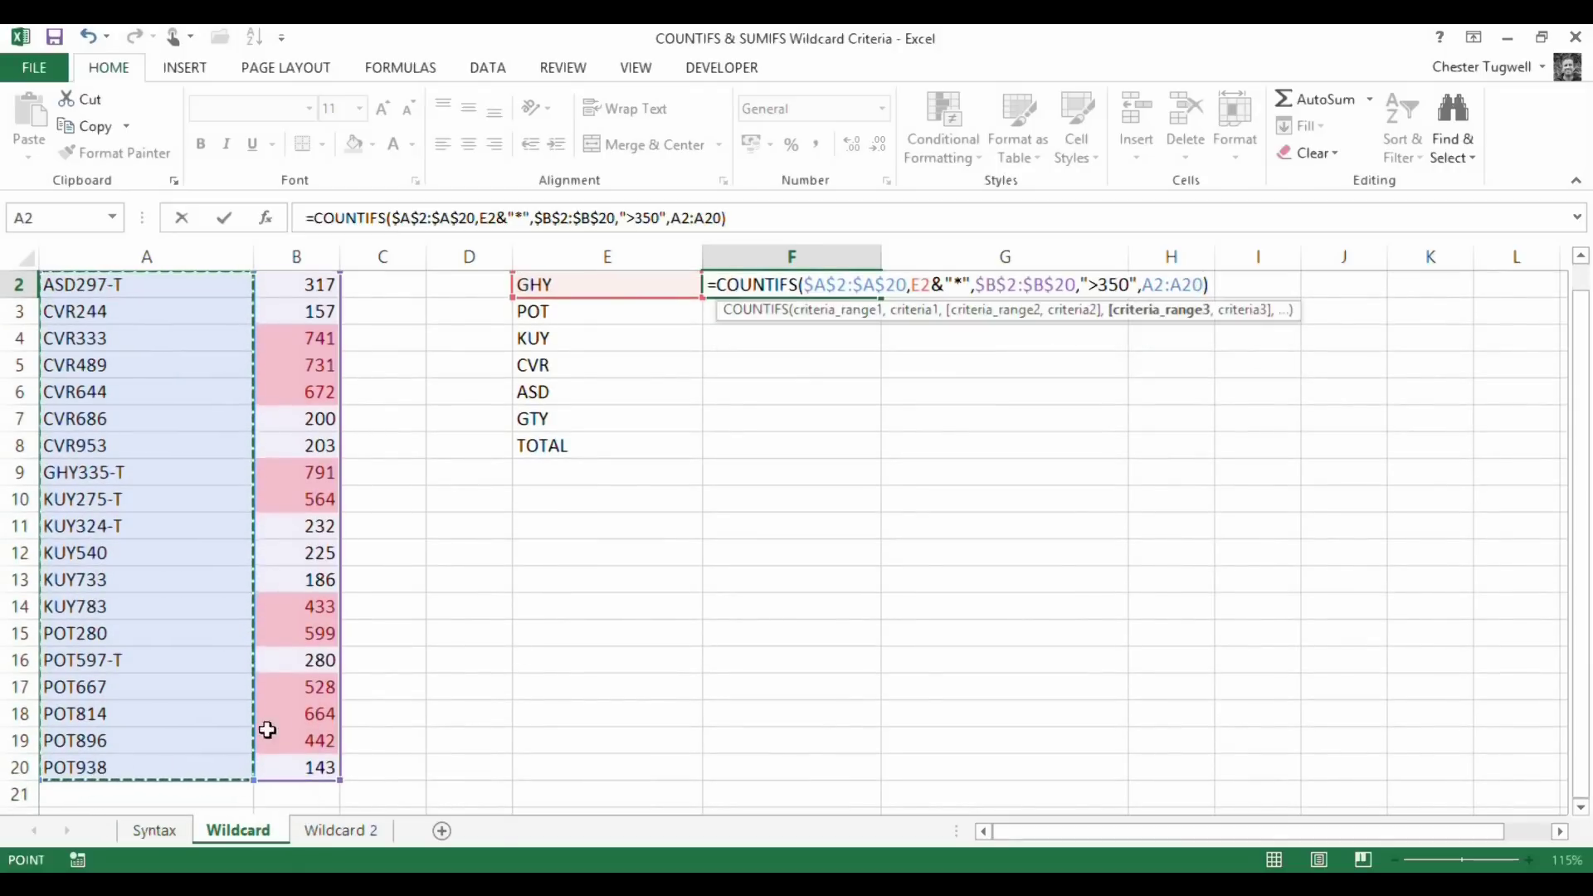
{"action": "left_click_drag", "start_coordinate": [1581, 747], "coordinate": [1586, 589]}
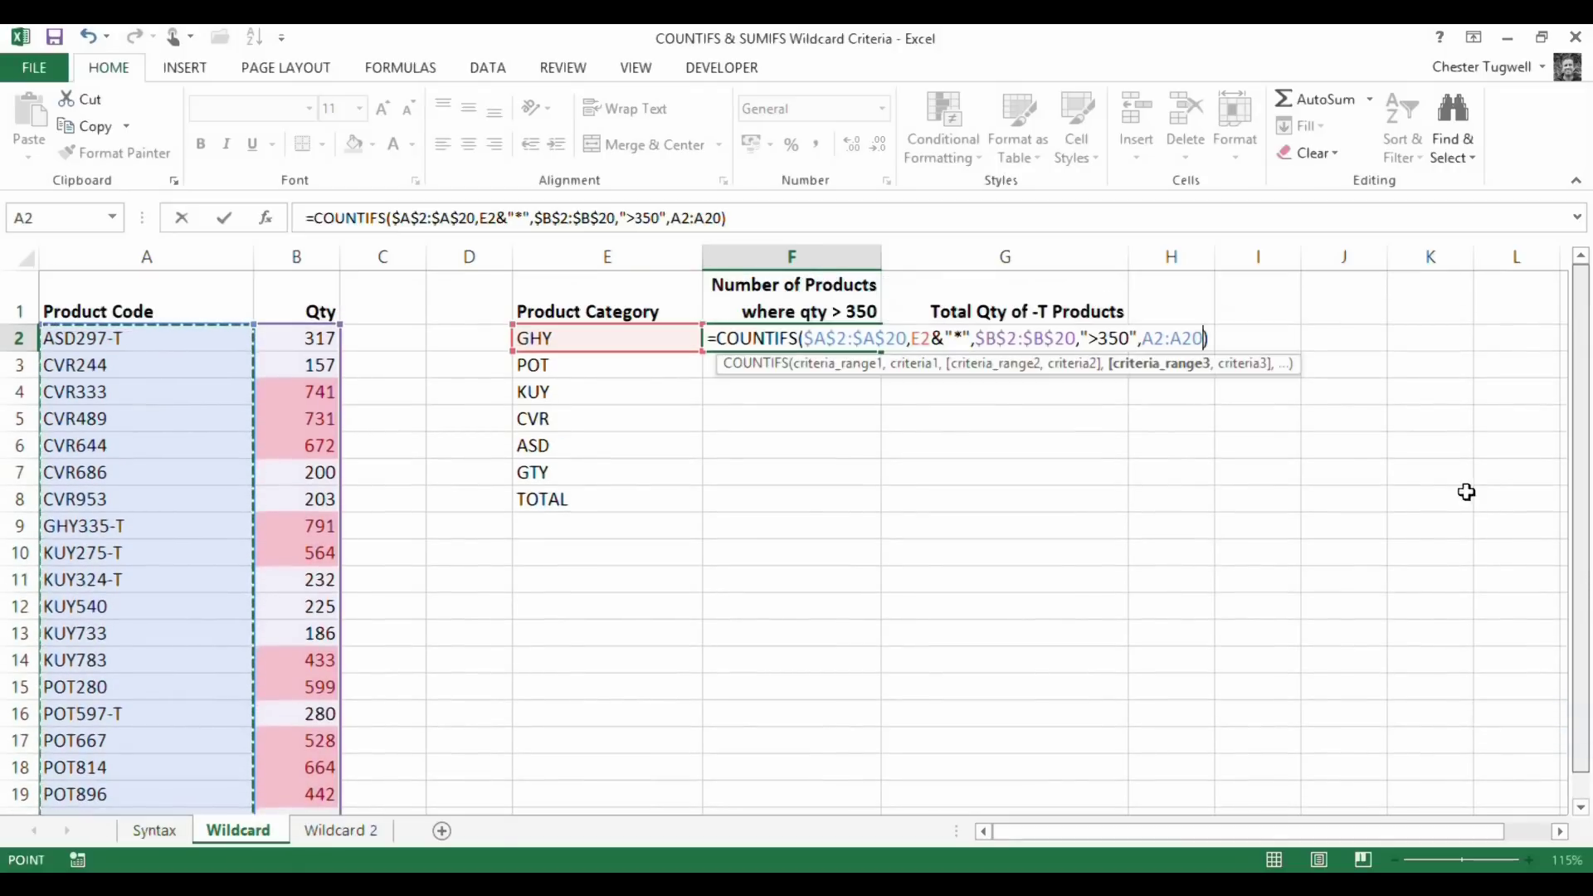
{"action": "key", "text": "F4"}
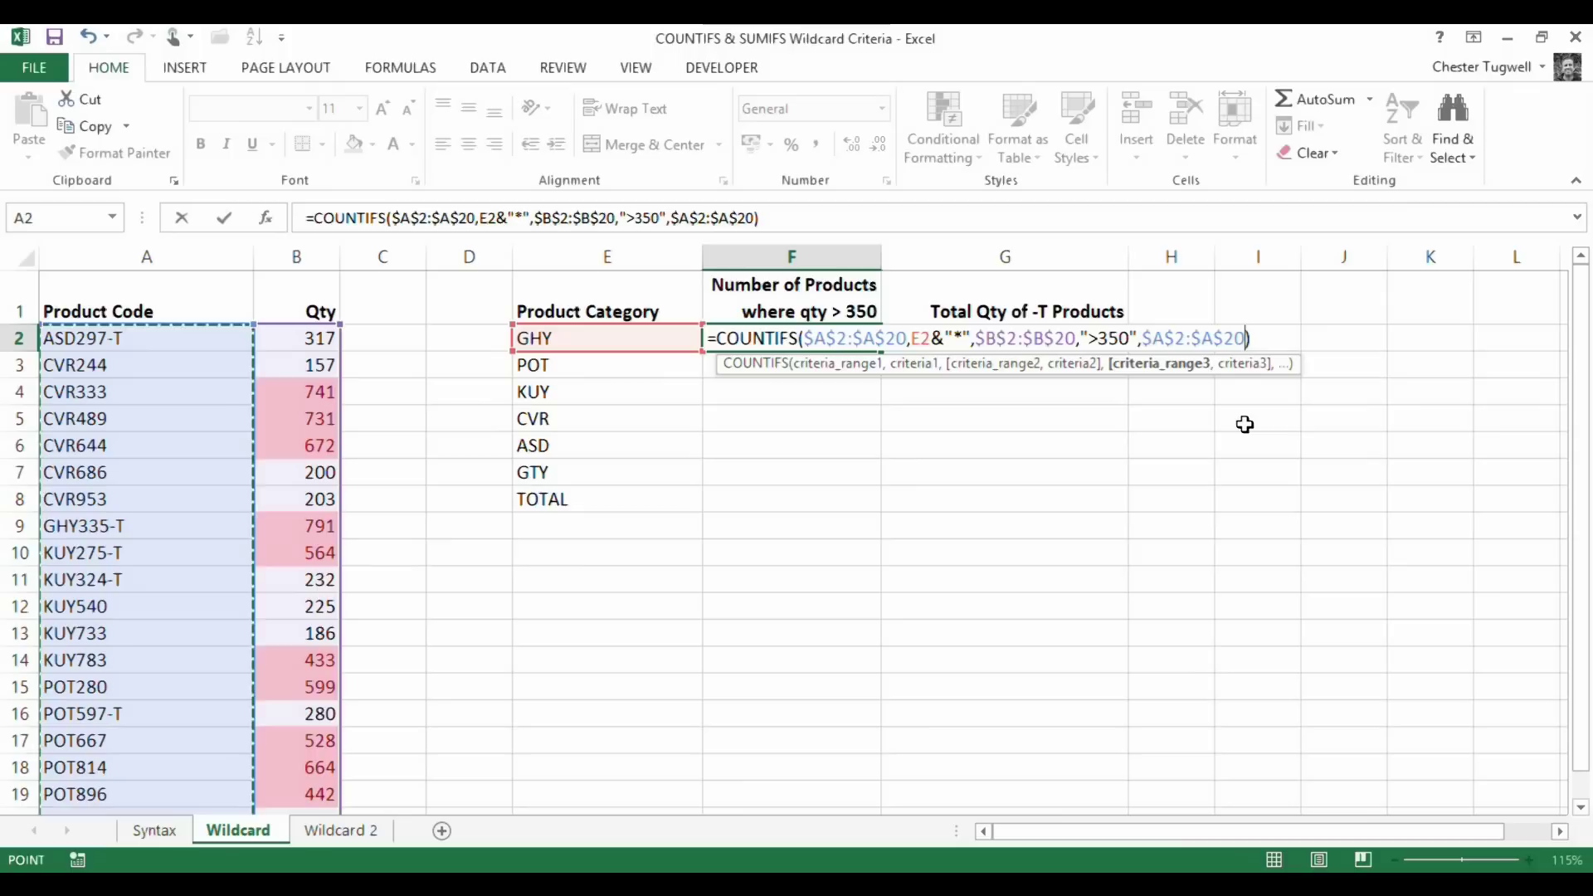
- Enter the criterion "<>*-T" to exclude codes ending in -T
{"action": "type", "text": ","}
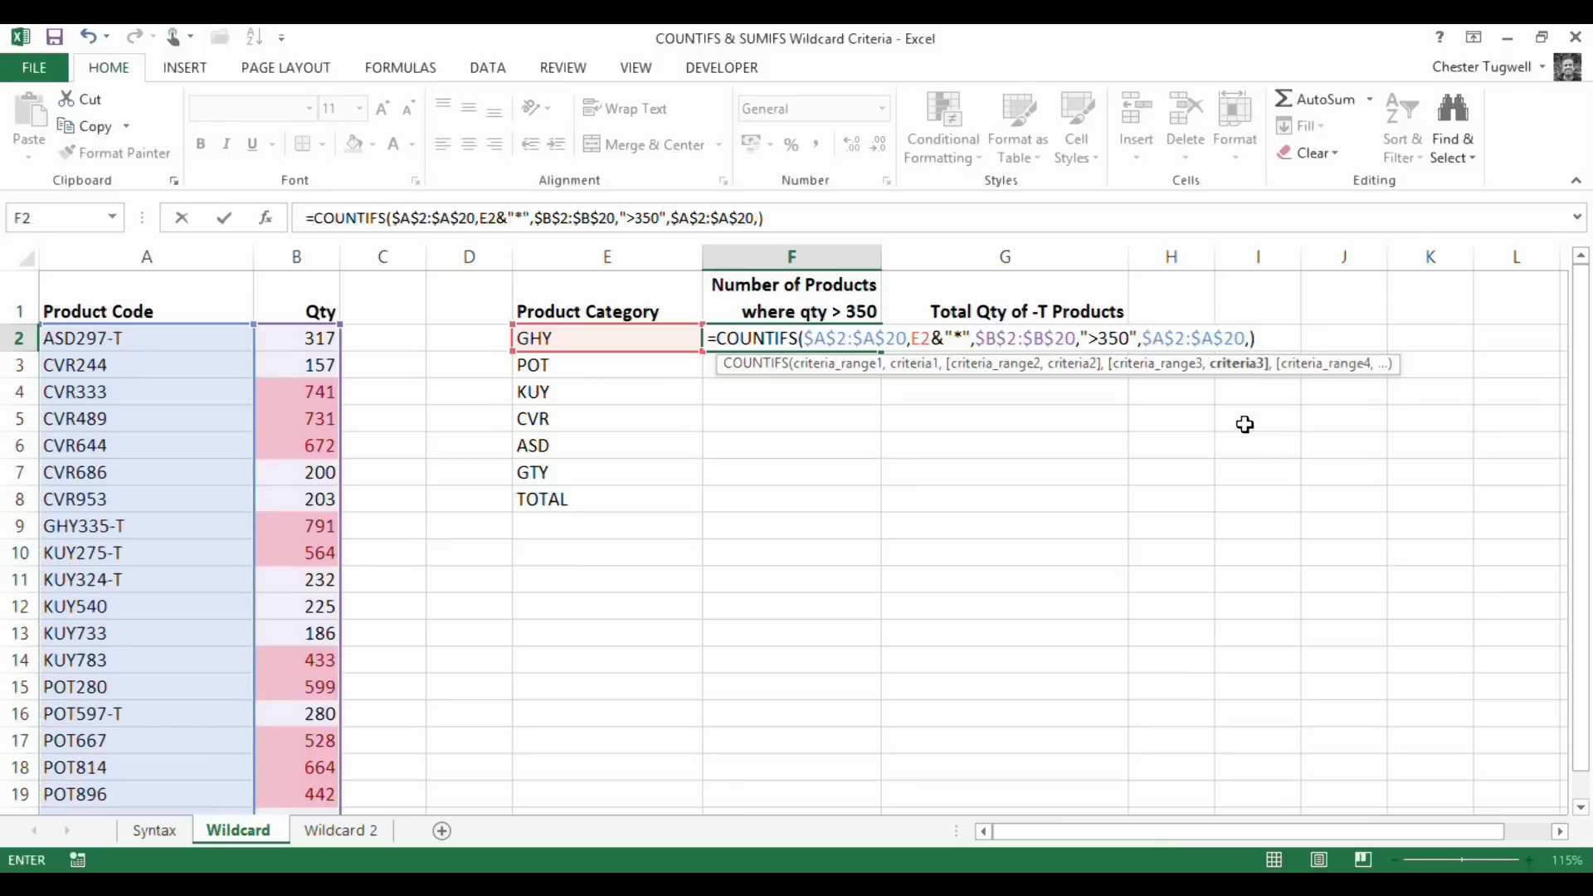
{"action": "type", "text": "<>"}
{"action": "left_click", "coordinate": [1249, 338]}
{"action": "type", "text": "*-T"}
{"action": "left_click", "coordinate": [1248, 338]}
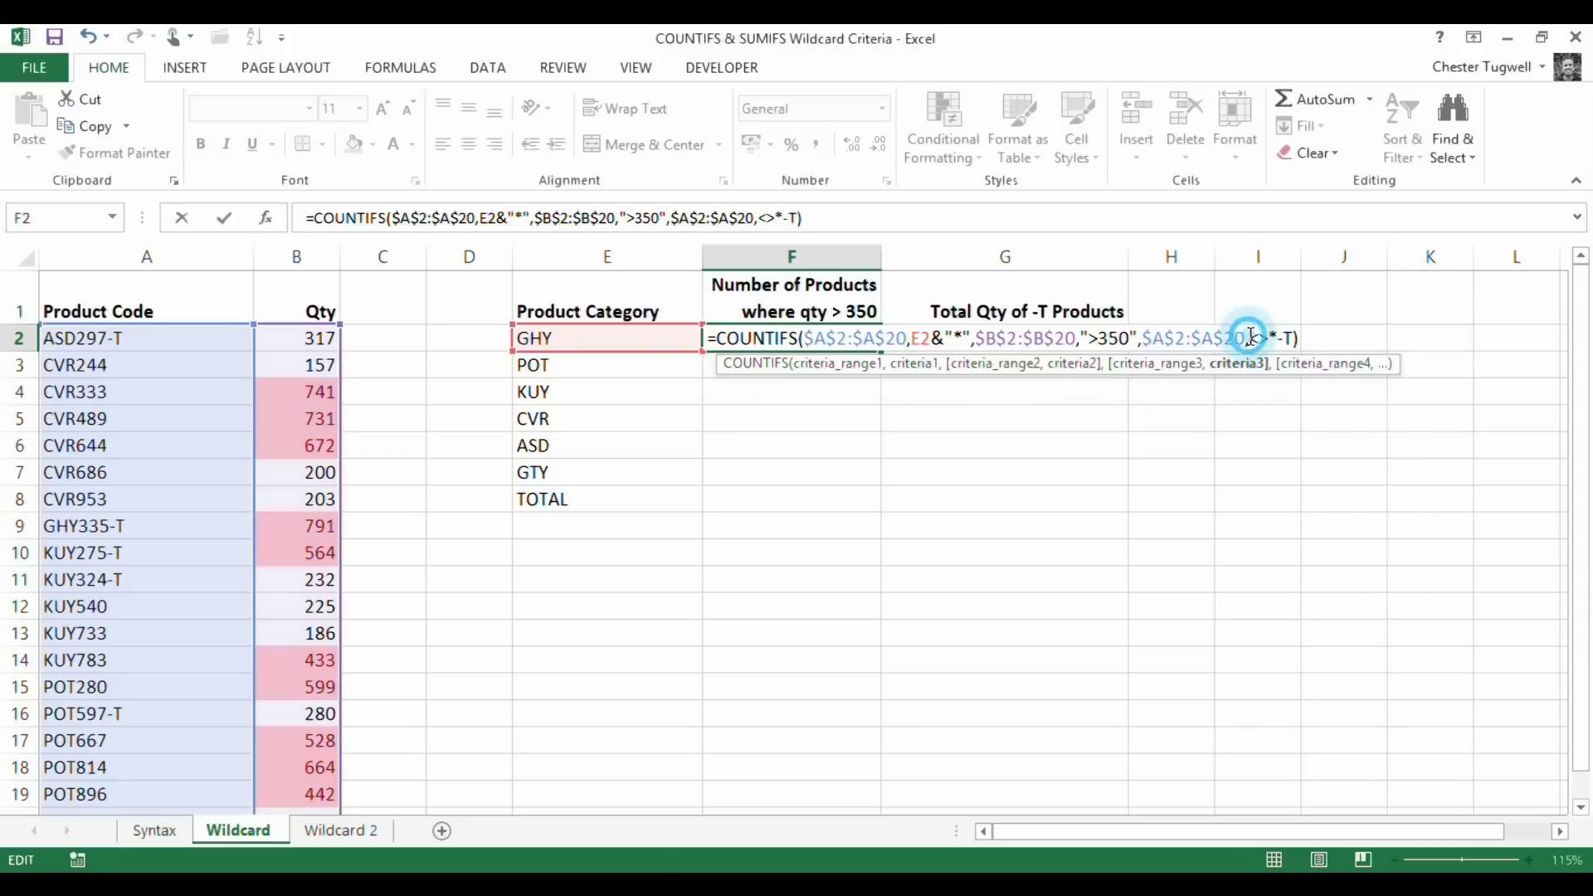
{"action": "type", "text": "\""}
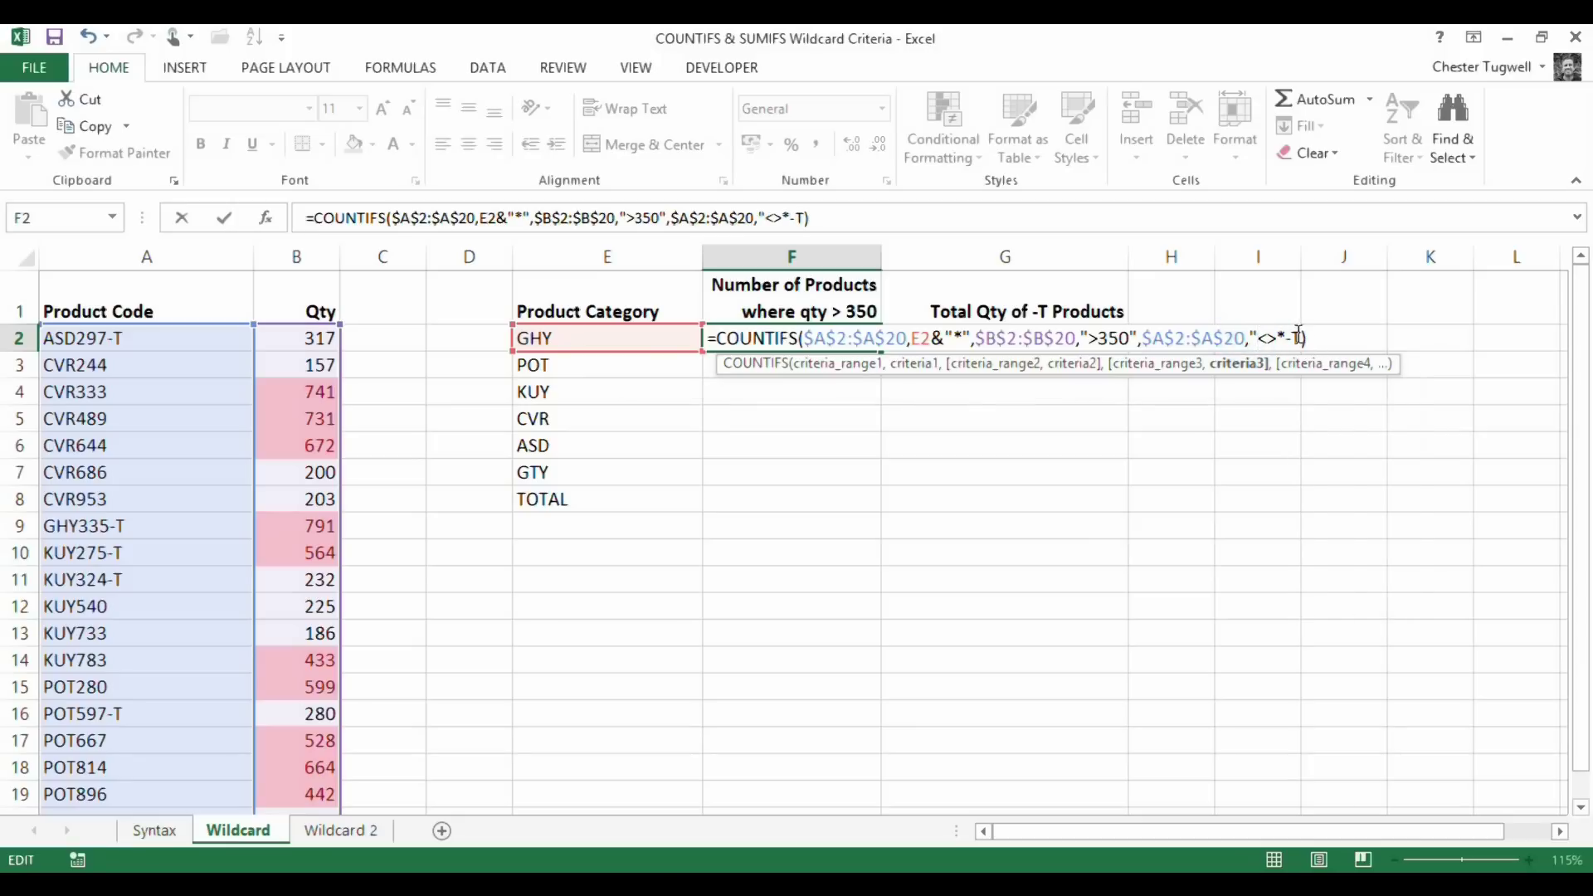
{"action": "left_click", "coordinate": [1305, 337]}
- Confirm F2's count (GHY 0) and fill it down to F7: POT 4, KUY 1, CVR 3, ASD 0, GTY 0
{"action": "key", "text": "ctrl+Return"}
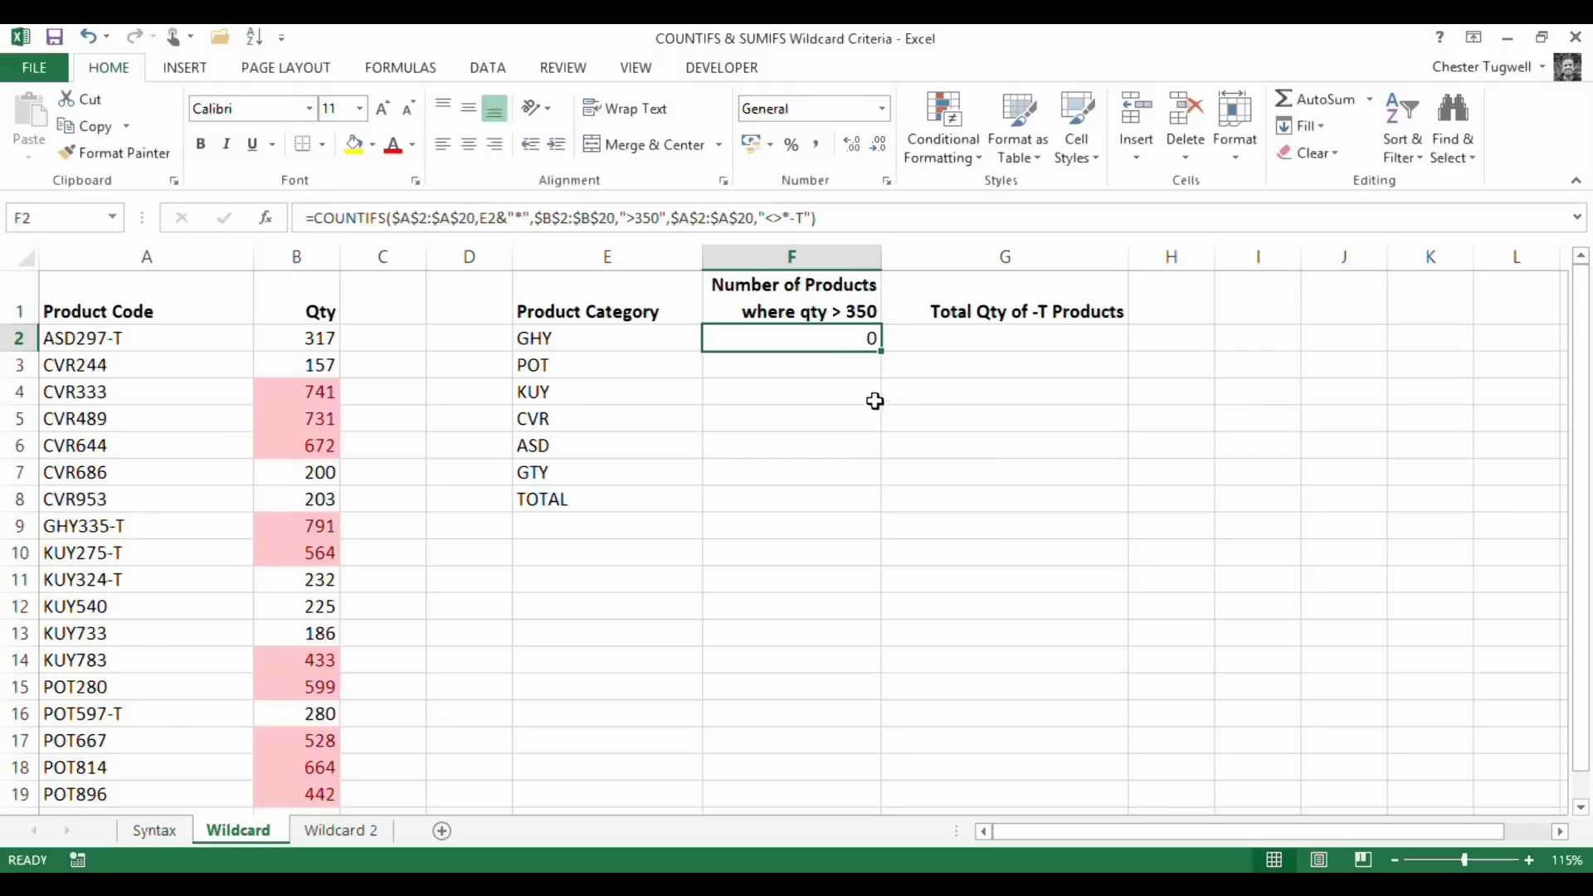
{"action": "left_click_drag", "start_coordinate": [883, 349], "coordinate": [912, 374]}
{"action": "scroll", "coordinate": [415, 698], "scroll_direction": "down", "scroll_amount": 1}
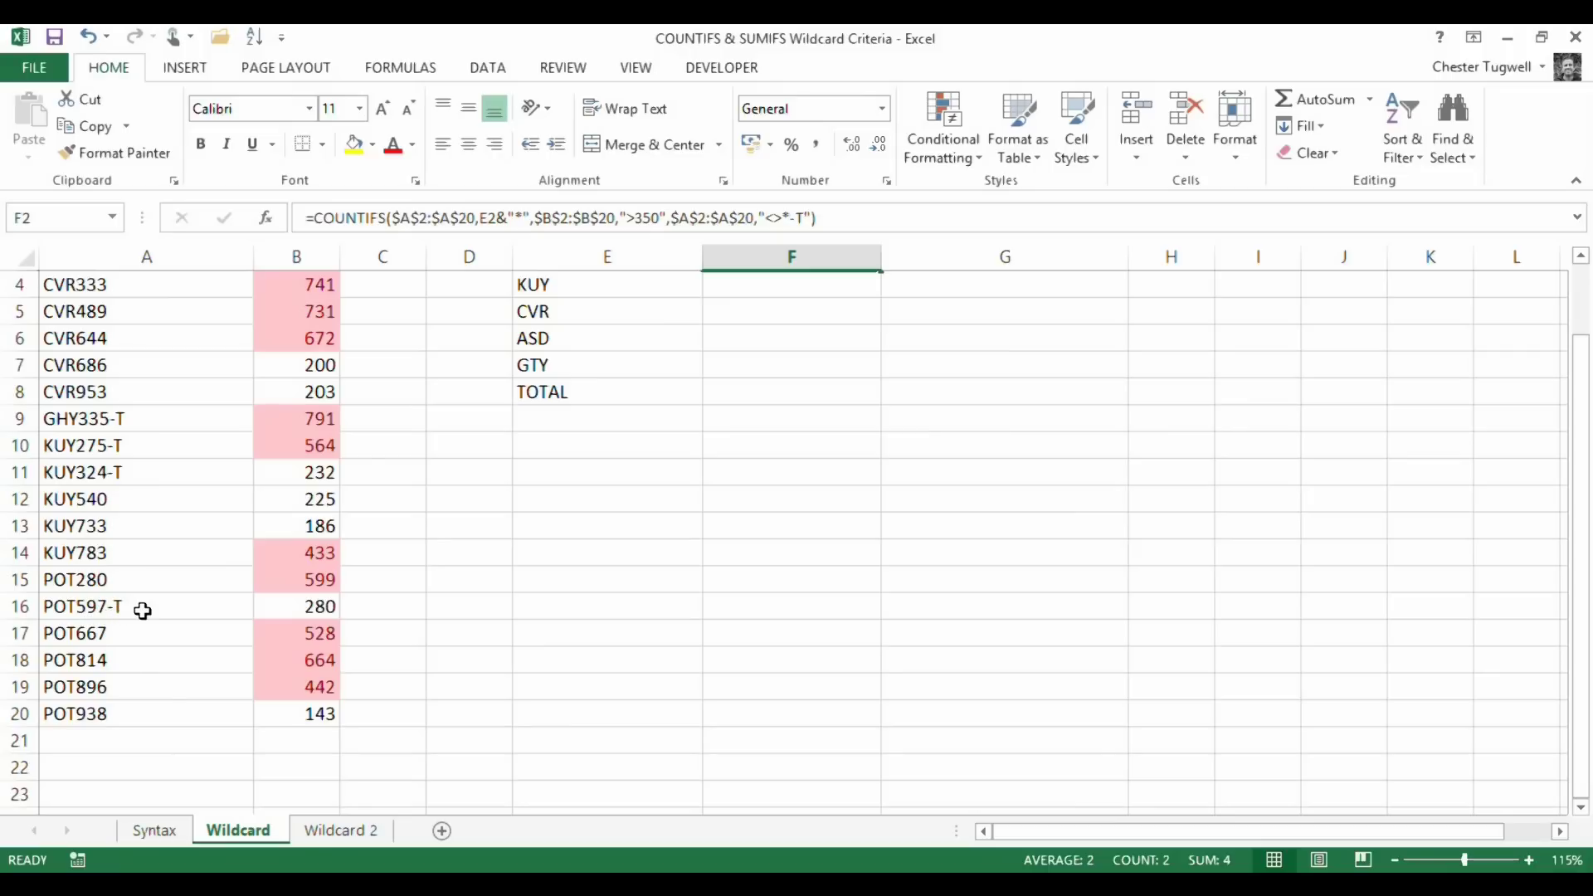
{"action": "scroll", "coordinate": [435, 650], "scroll_direction": "up", "scroll_amount": 1}
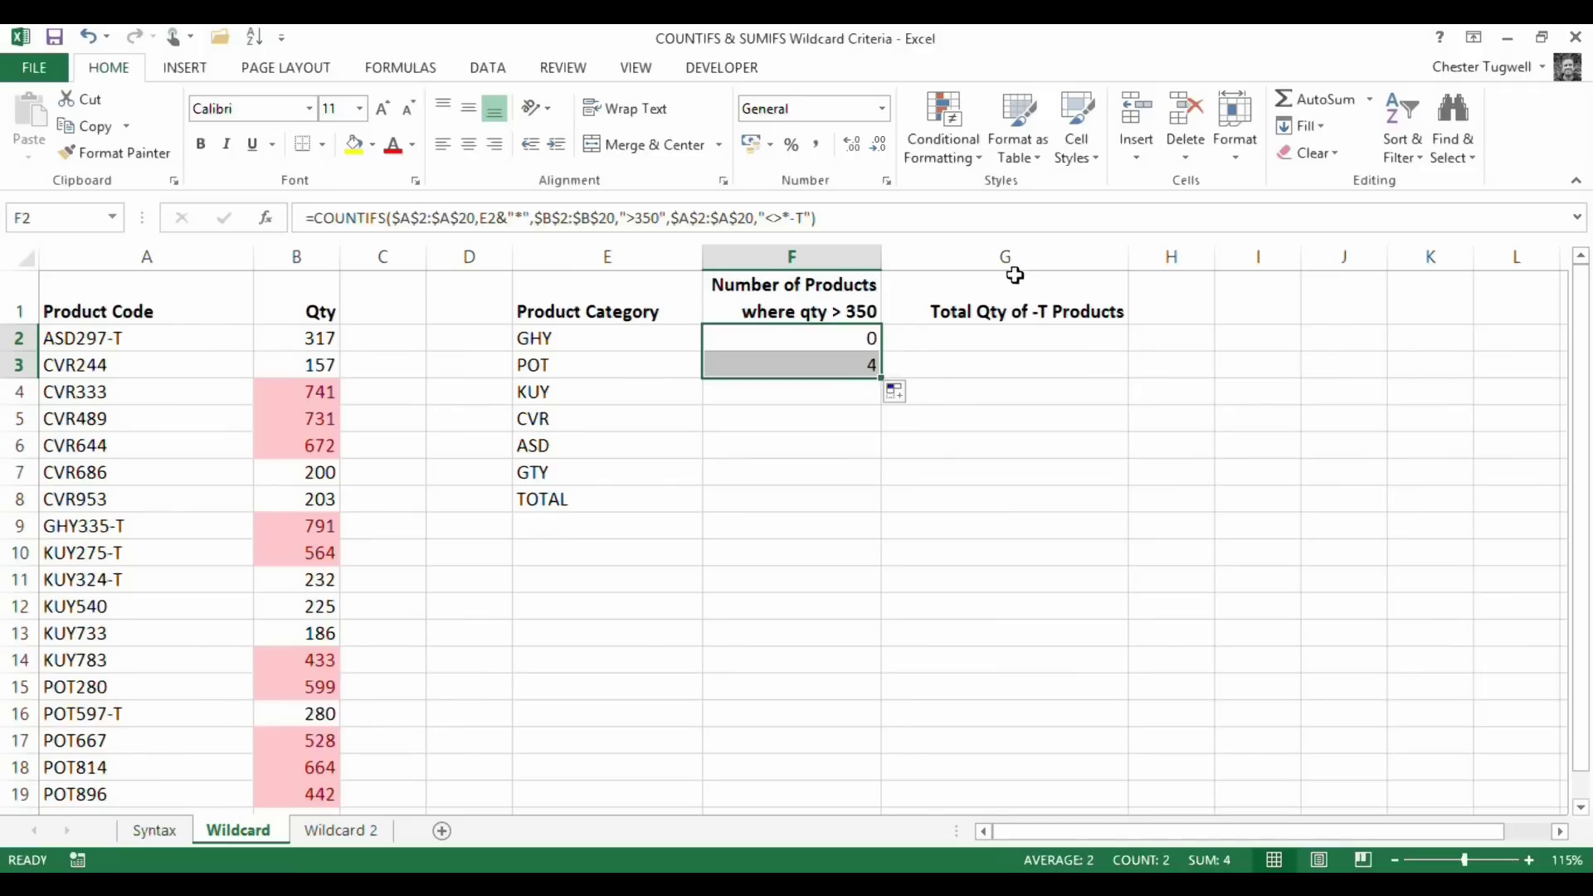
{"action": "left_click_drag", "start_coordinate": [880, 378], "coordinate": [889, 481]}
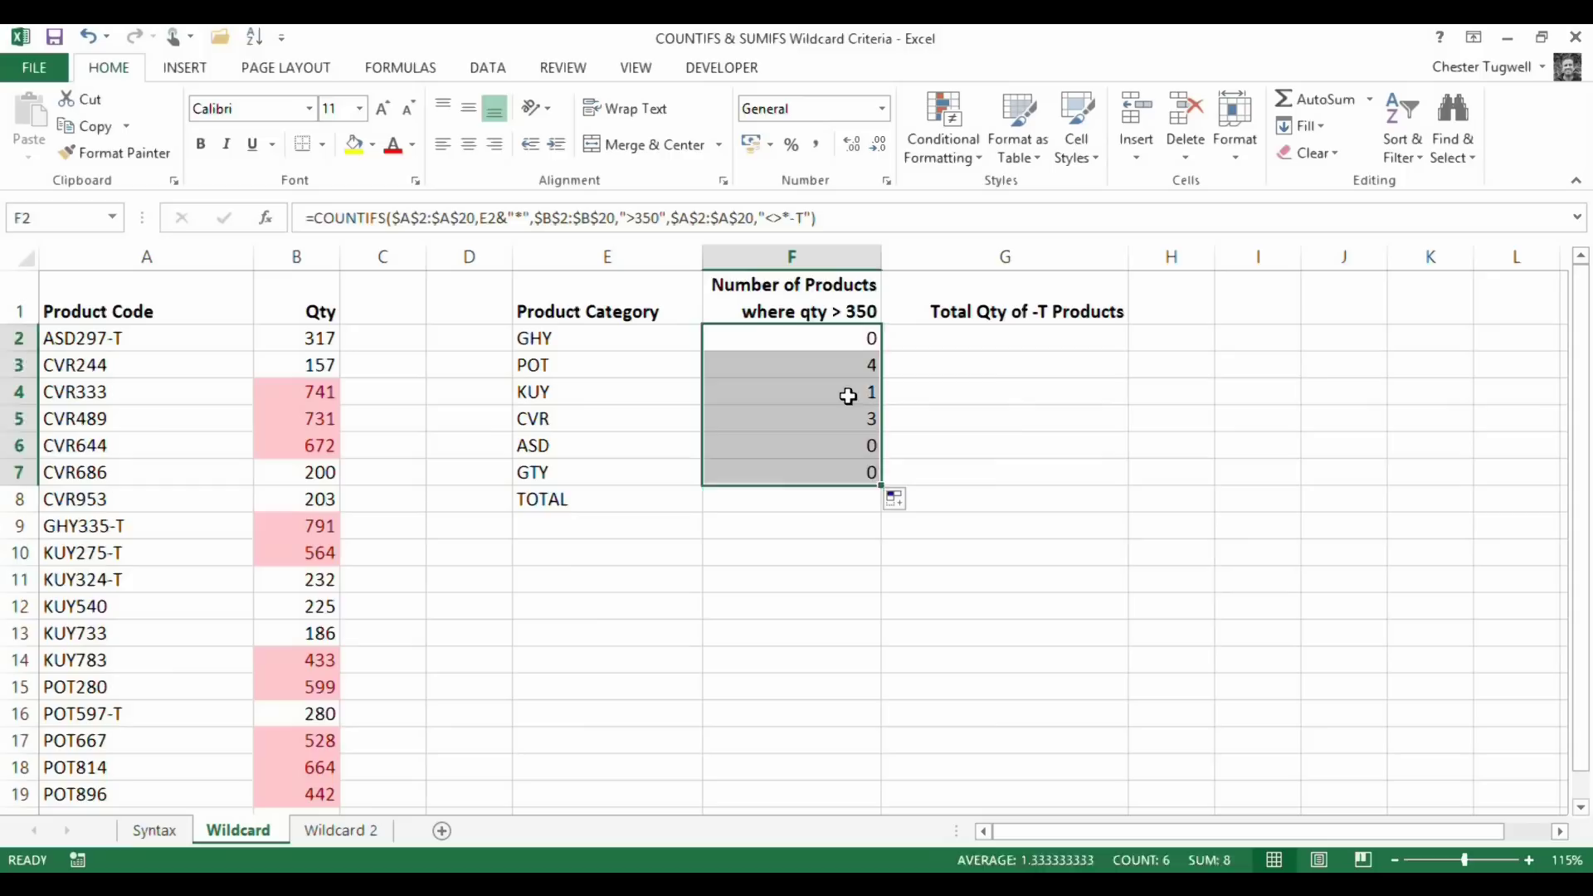
- Check the KUY count in F4 against product KUY783 in A14, then the CVR count in F5
{"action": "left_click", "coordinate": [846, 395]}
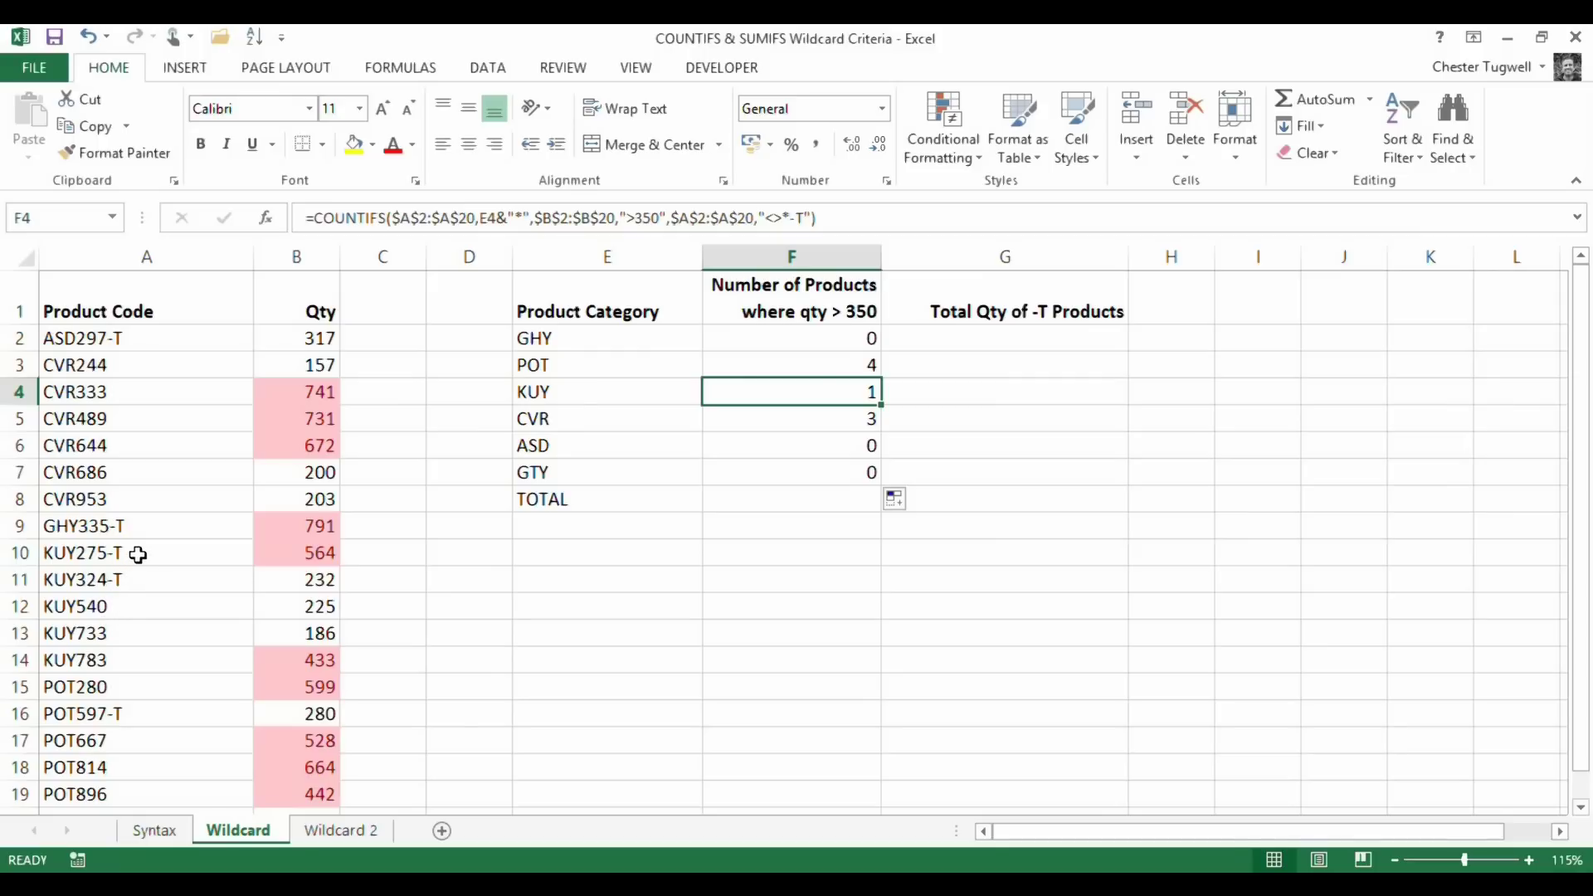
{"action": "left_click", "coordinate": [107, 659]}
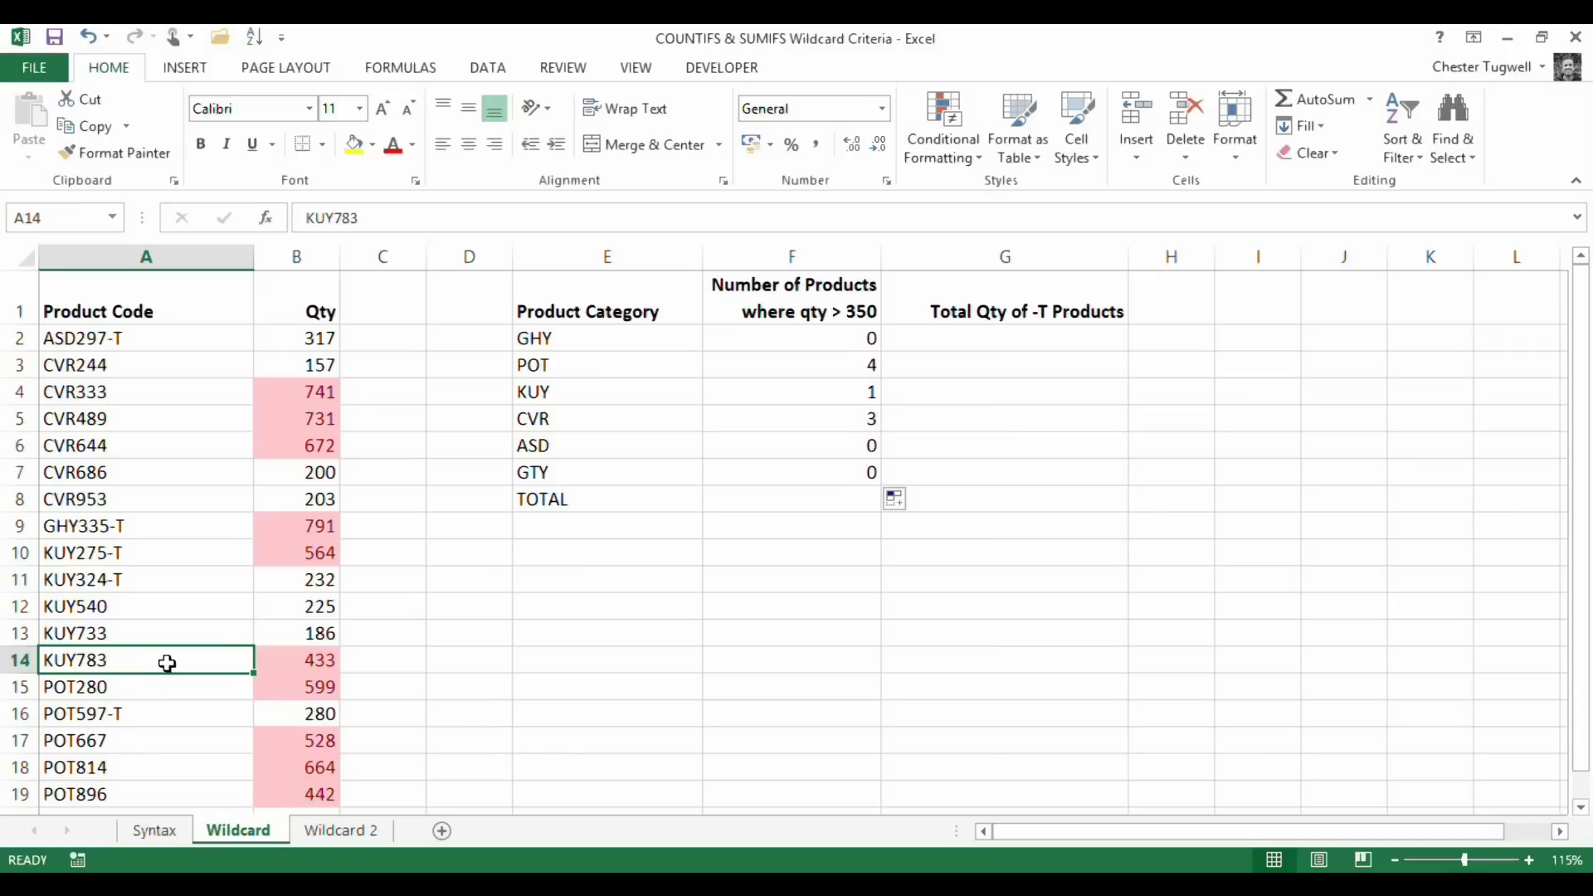
{"action": "left_click", "coordinate": [866, 419]}
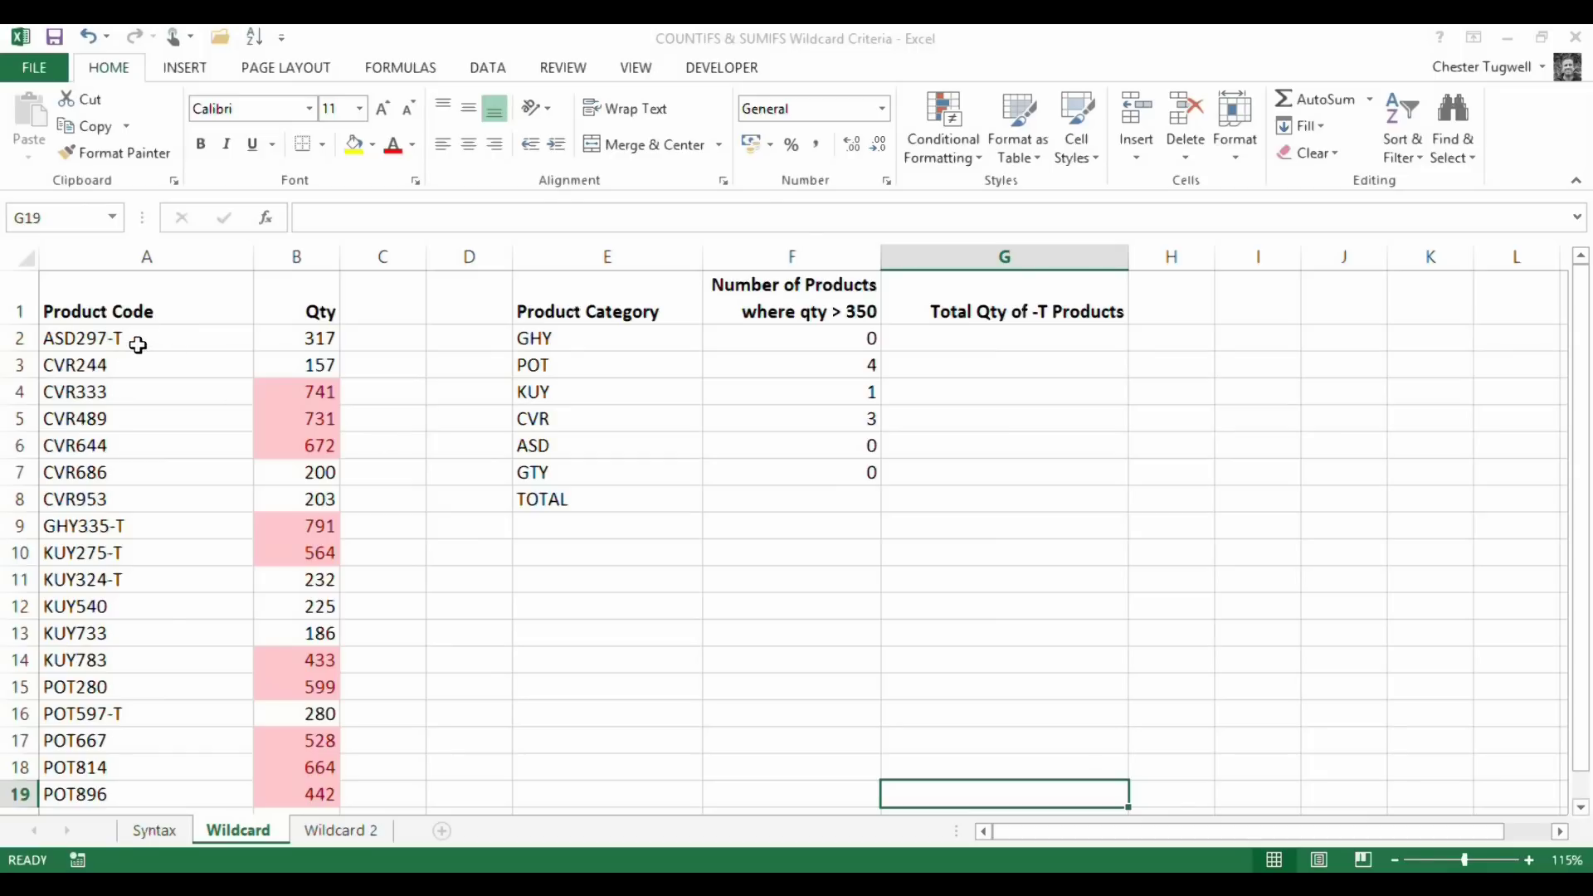
- Start a SUMIFS in G2 with the absolute sum range $B$2:$B$20
{"action": "left_click", "coordinate": [934, 340]}
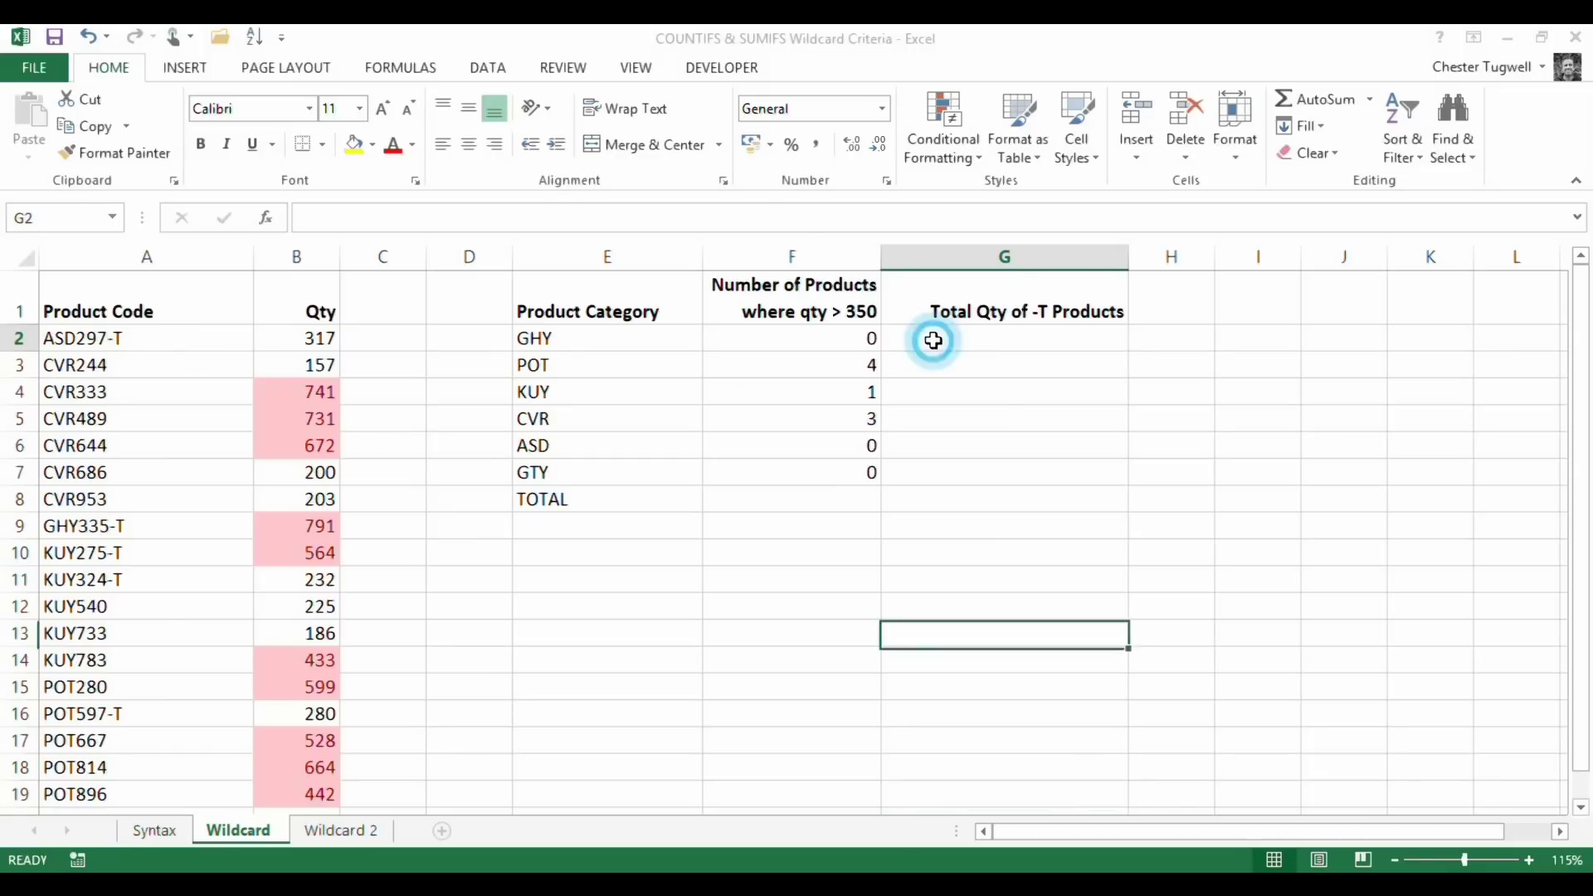
{"action": "type", "text": "=s"}
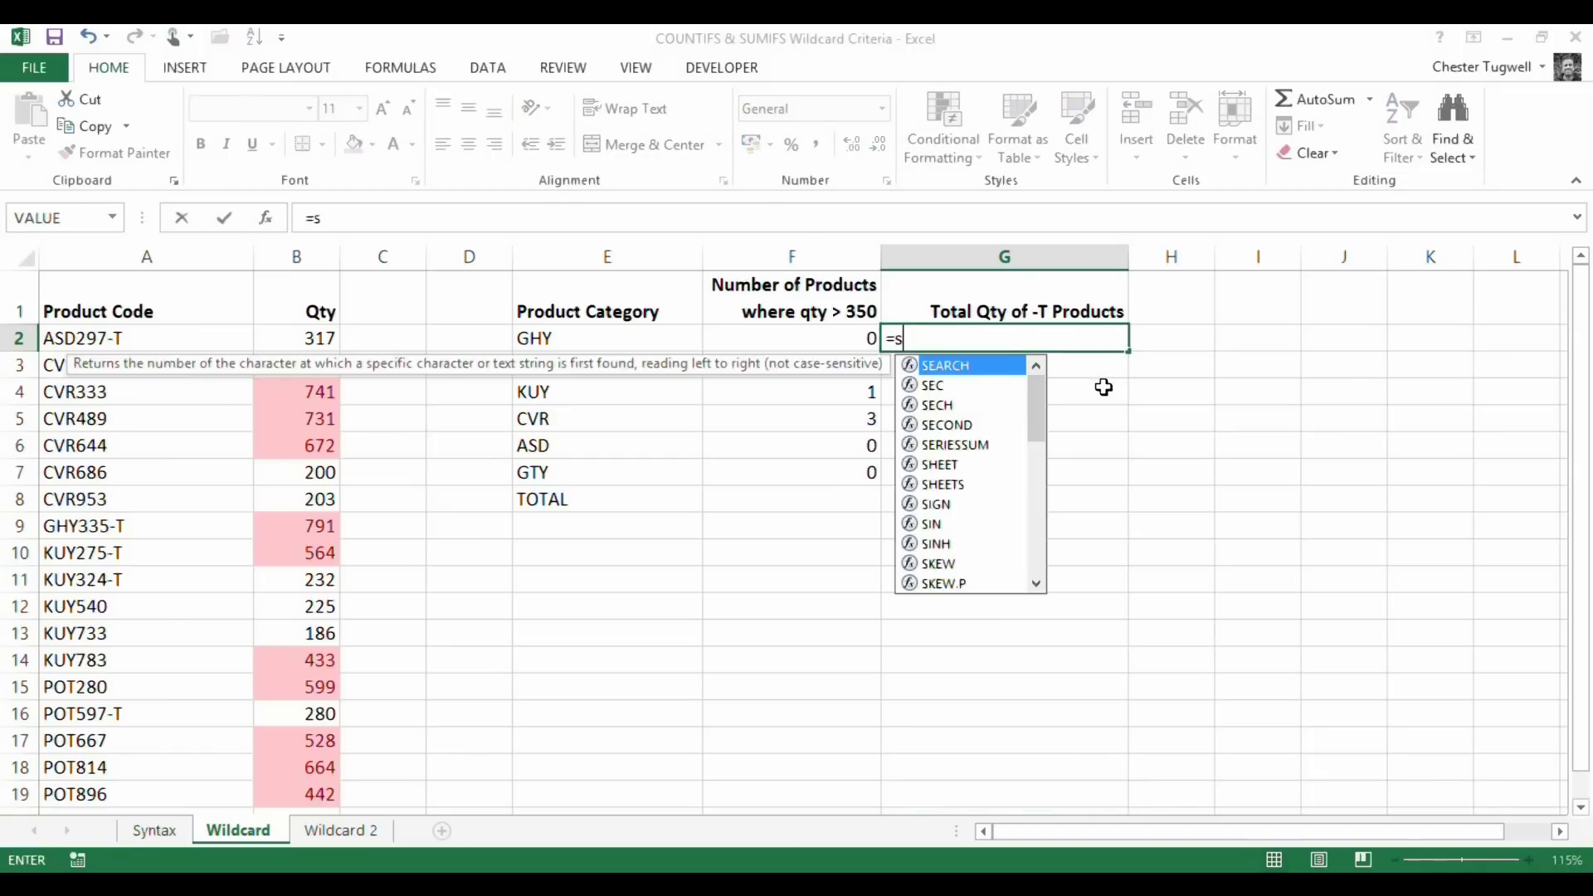
{"action": "type", "text": "umifs"}
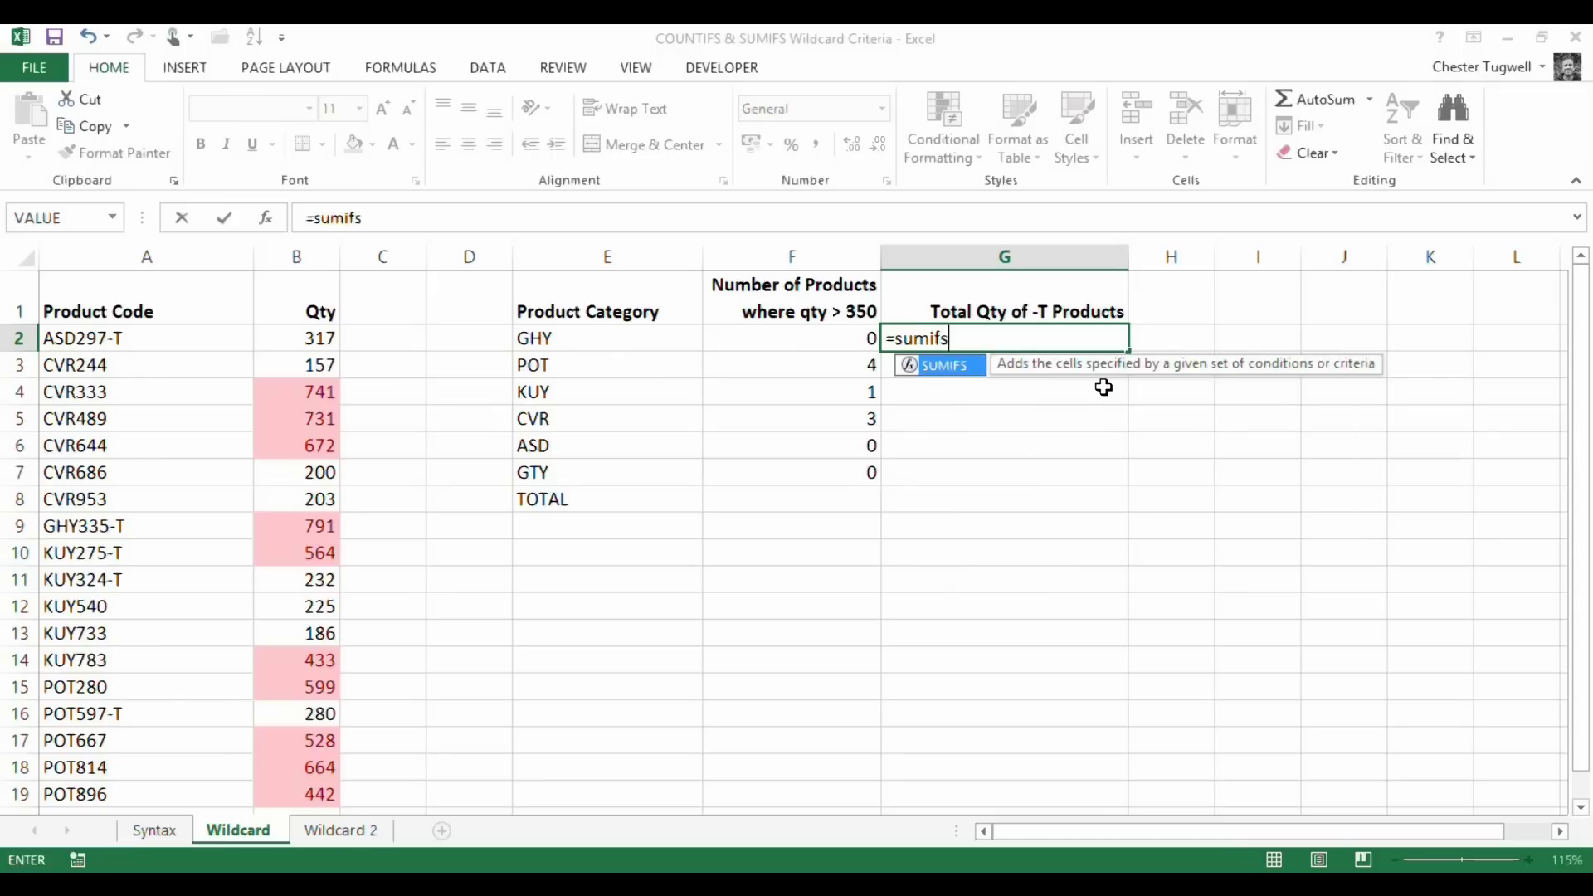
{"action": "type", "text": "("}
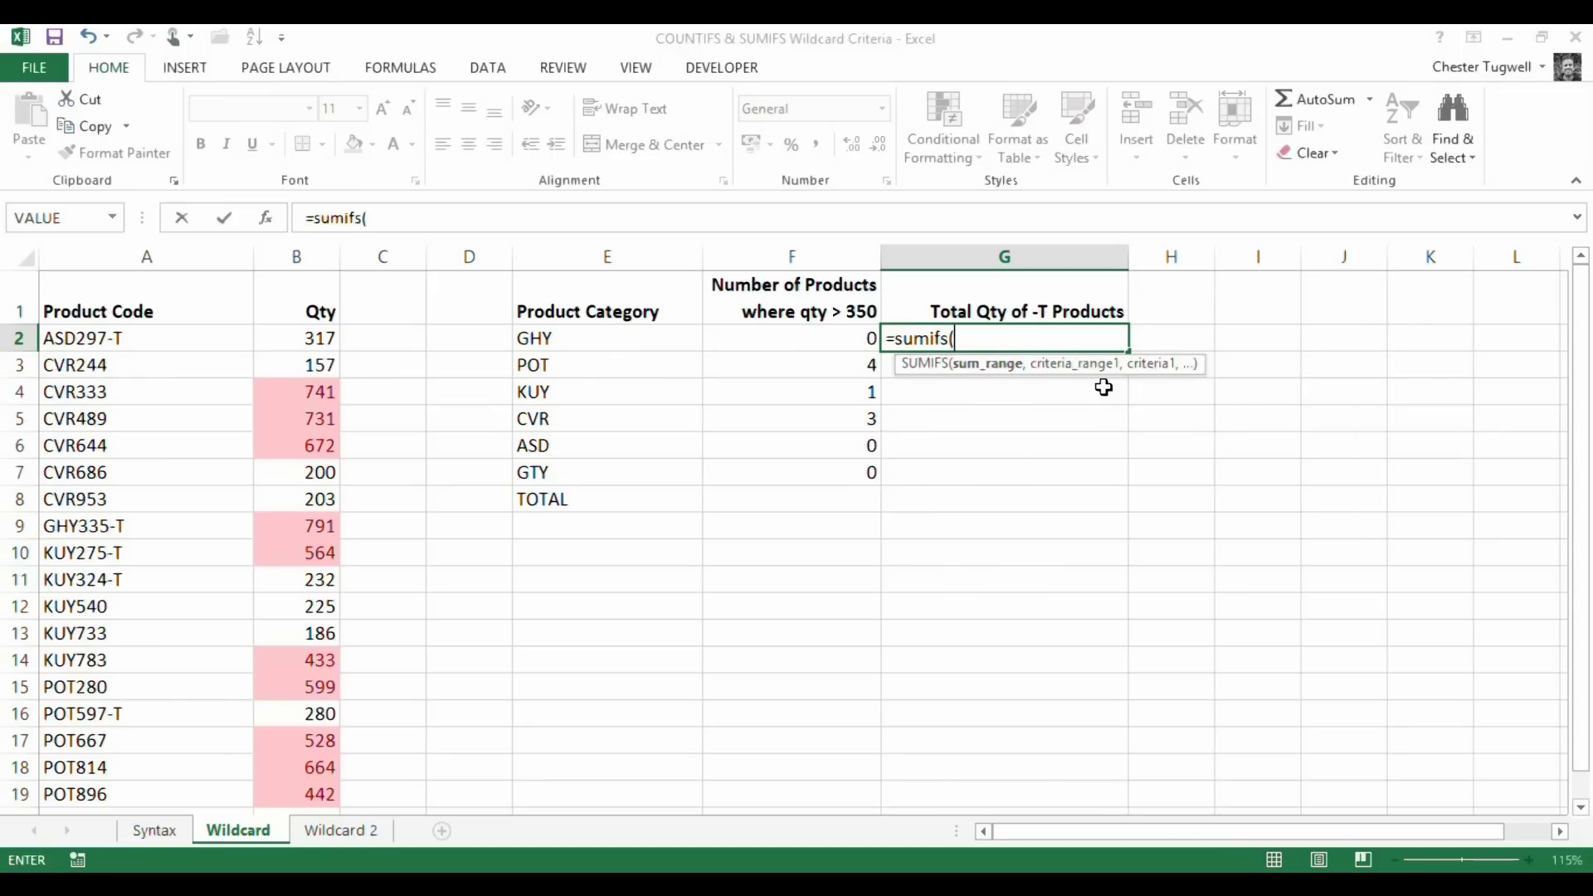
{"action": "left_click", "coordinate": [288, 338]}
{"action": "left_click_drag", "start_coordinate": [290, 360], "coordinate": [295, 768]}
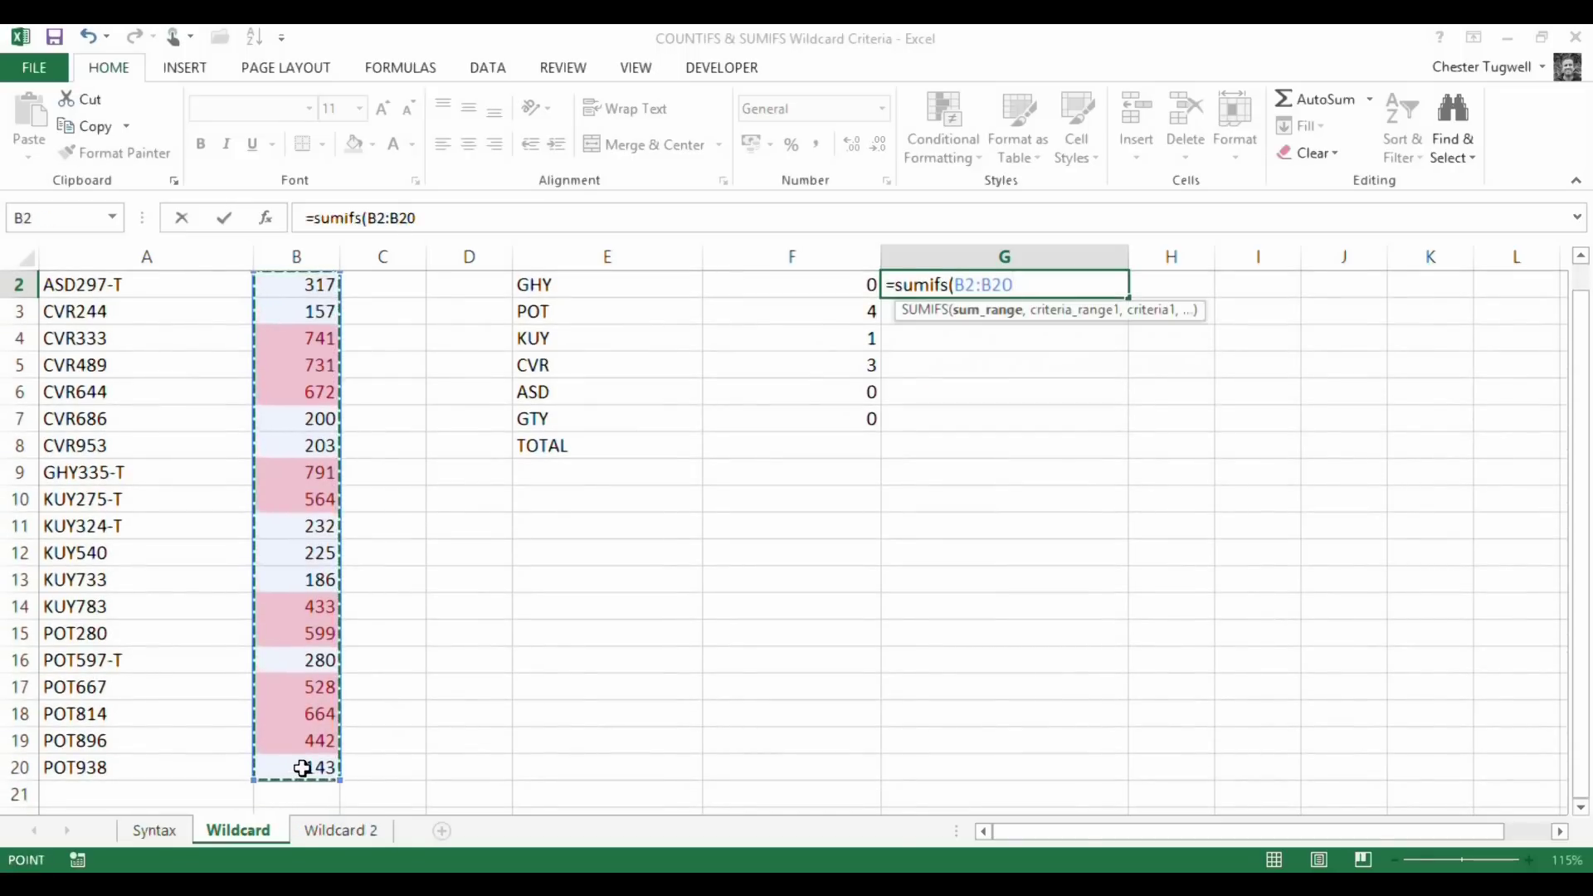
{"action": "key", "text": "F4"}
{"action": "left_click_drag", "start_coordinate": [1580, 474], "coordinate": [1586, 367]}
{"action": "type", "text": ","}
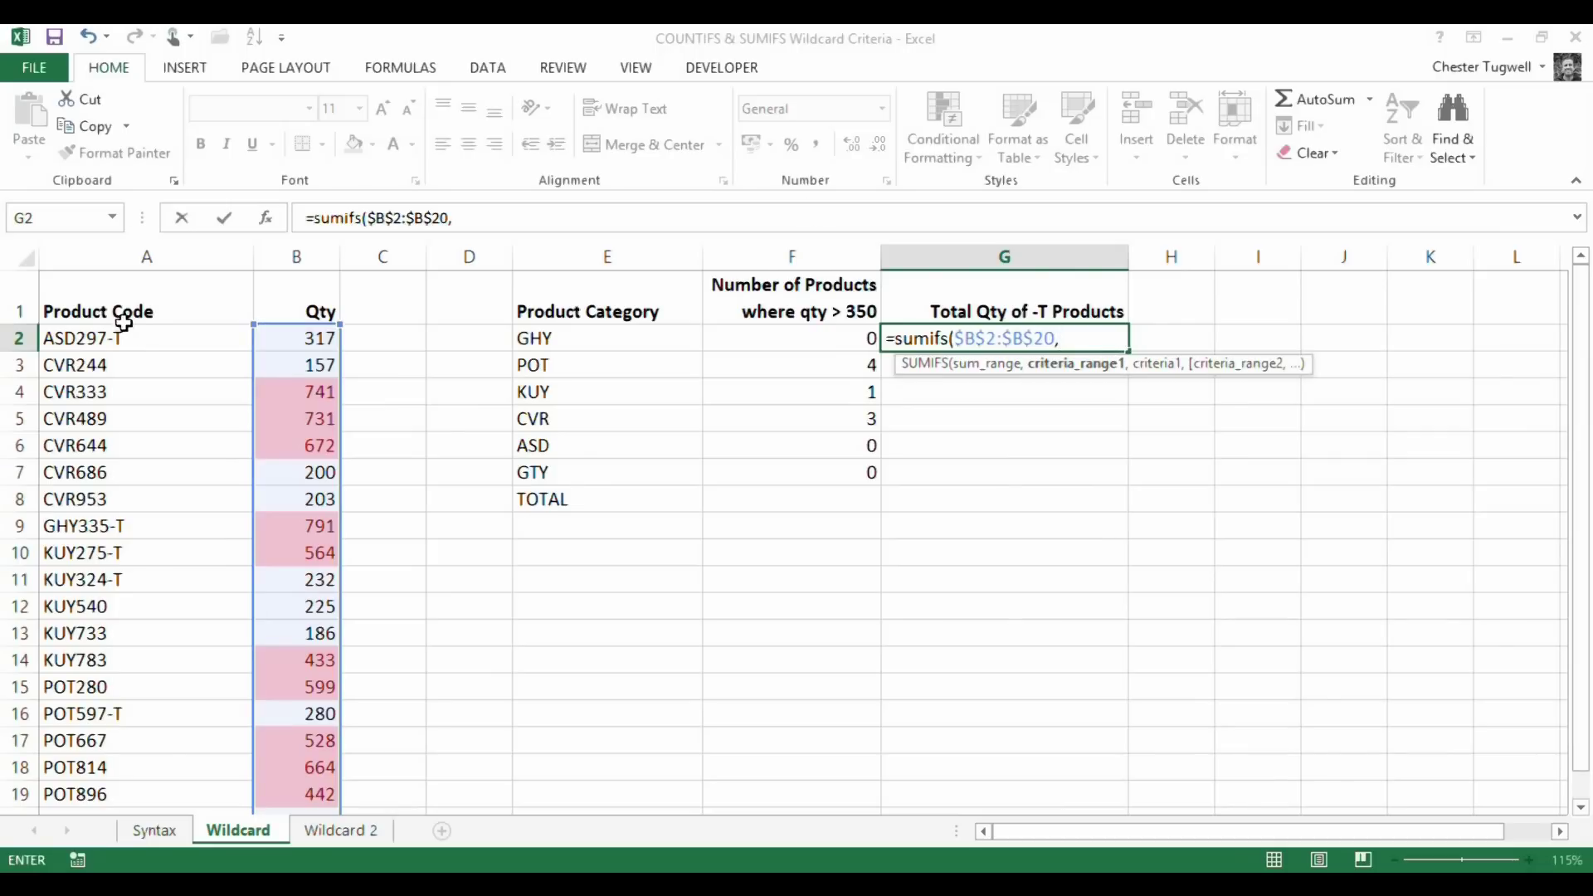
- Add criteria range $A$2:$A$20 matching codes that start with E2&"*"
{"action": "left_click", "coordinate": [141, 337]}
{"action": "left_click_drag", "start_coordinate": [141, 337], "coordinate": [117, 770]}
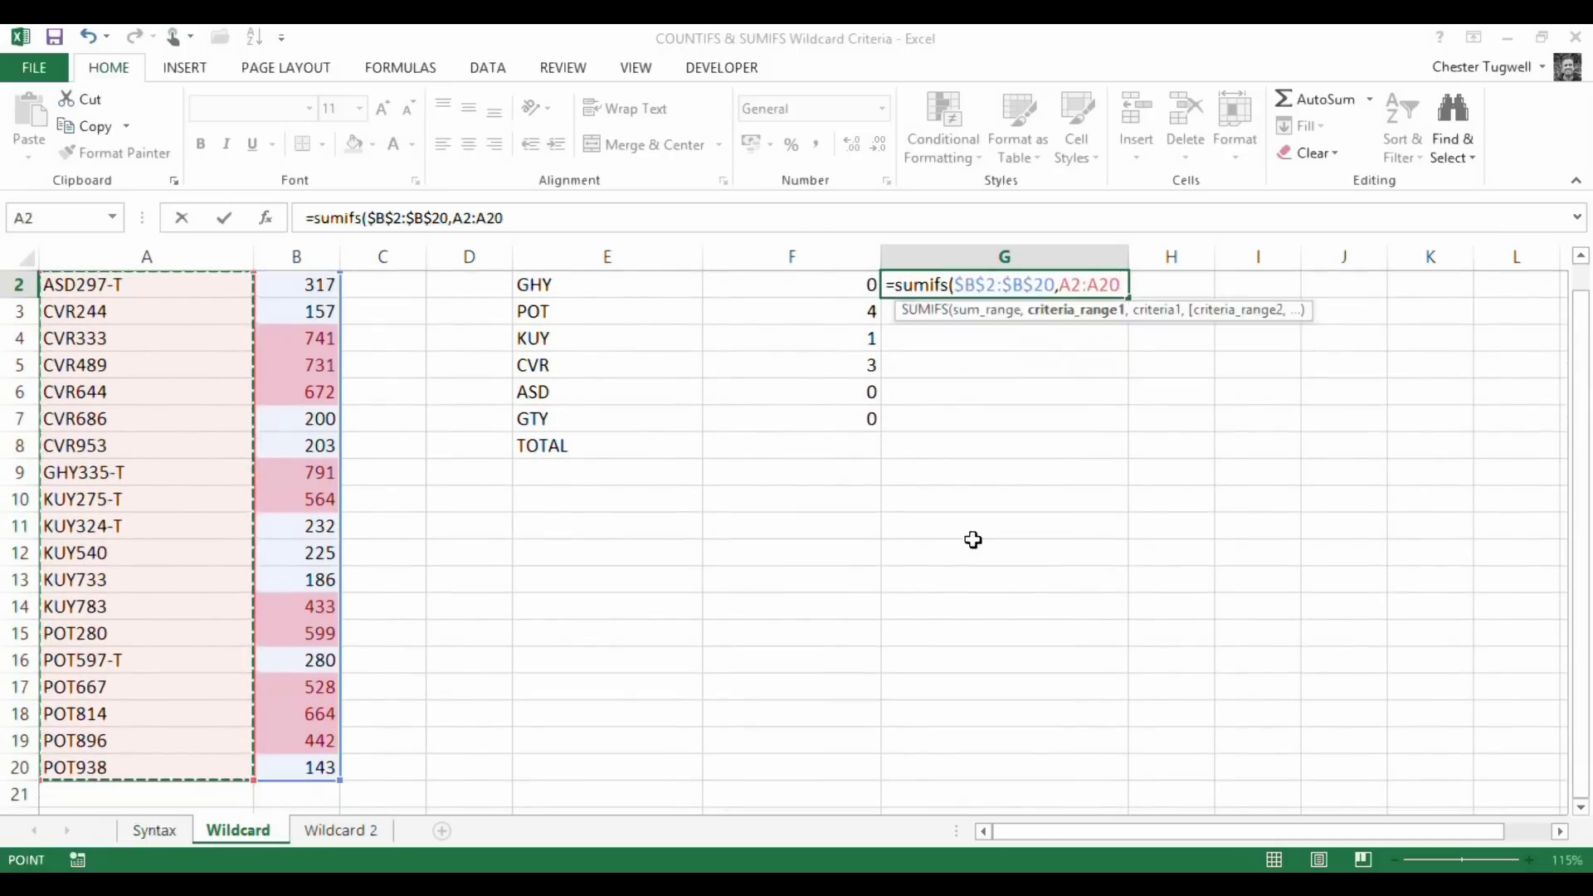
{"action": "left_click_drag", "start_coordinate": [1578, 519], "coordinate": [1584, 412]}
{"action": "key", "text": "F4"}
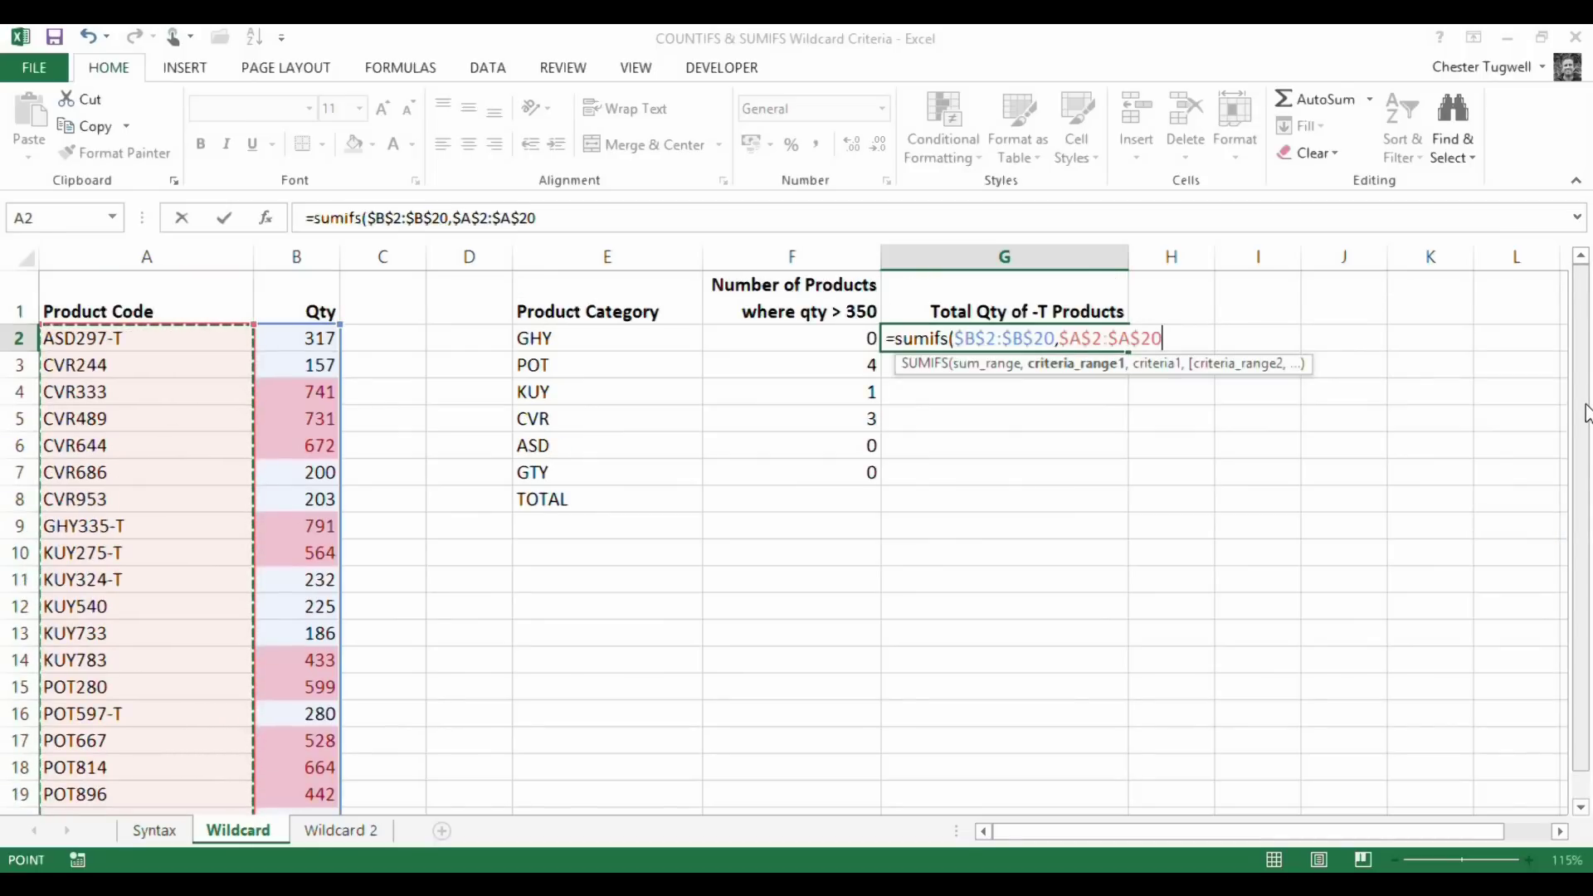
{"action": "type", "text": ","}
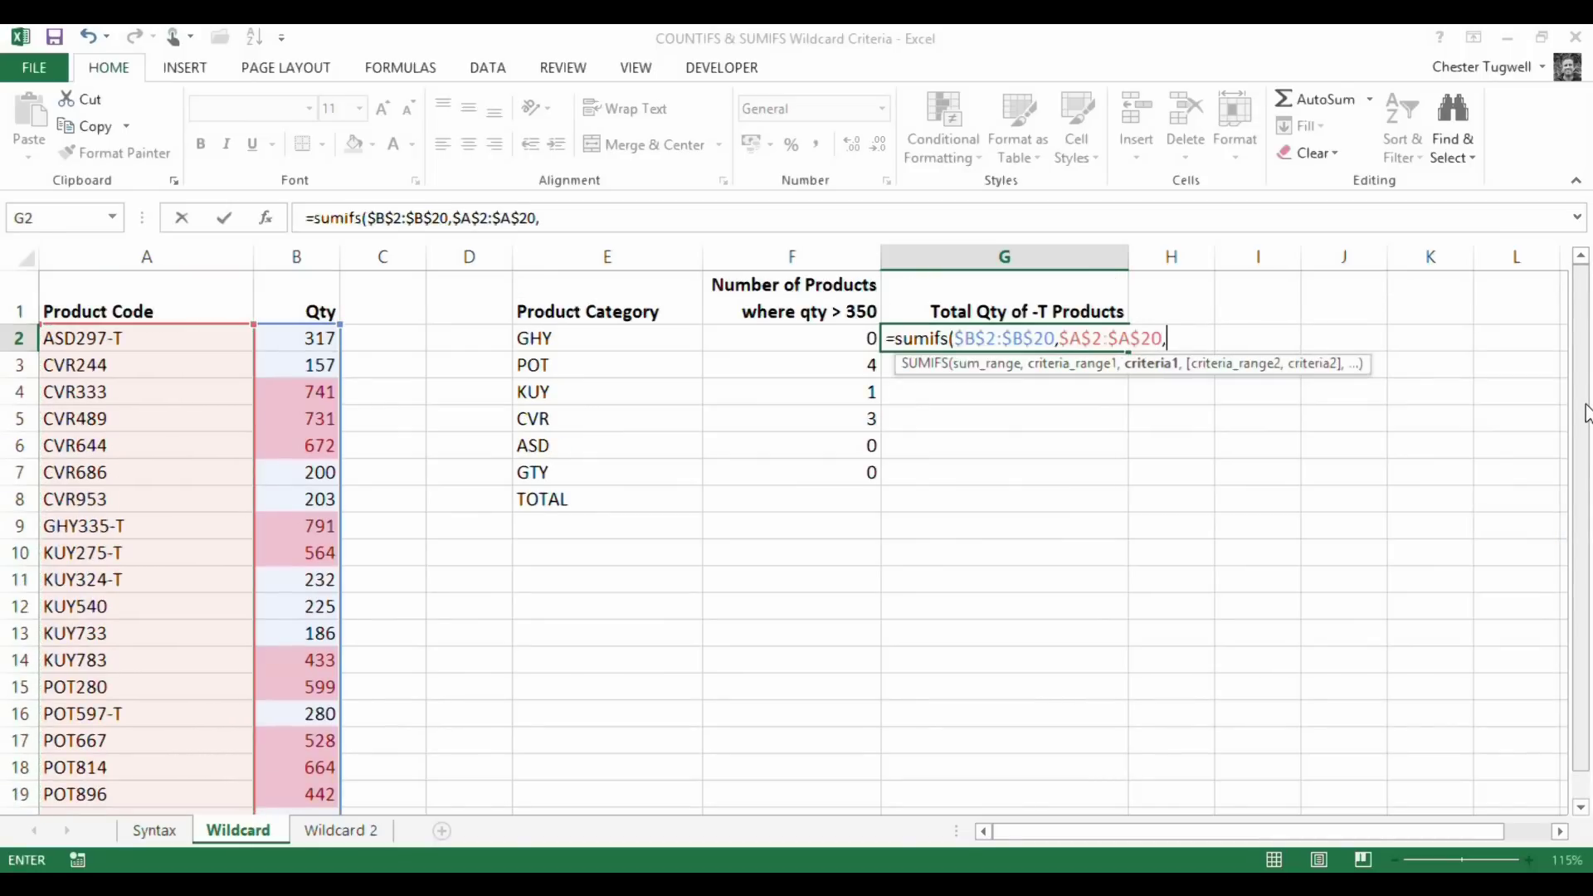
{"action": "left_click", "coordinate": [572, 337]}
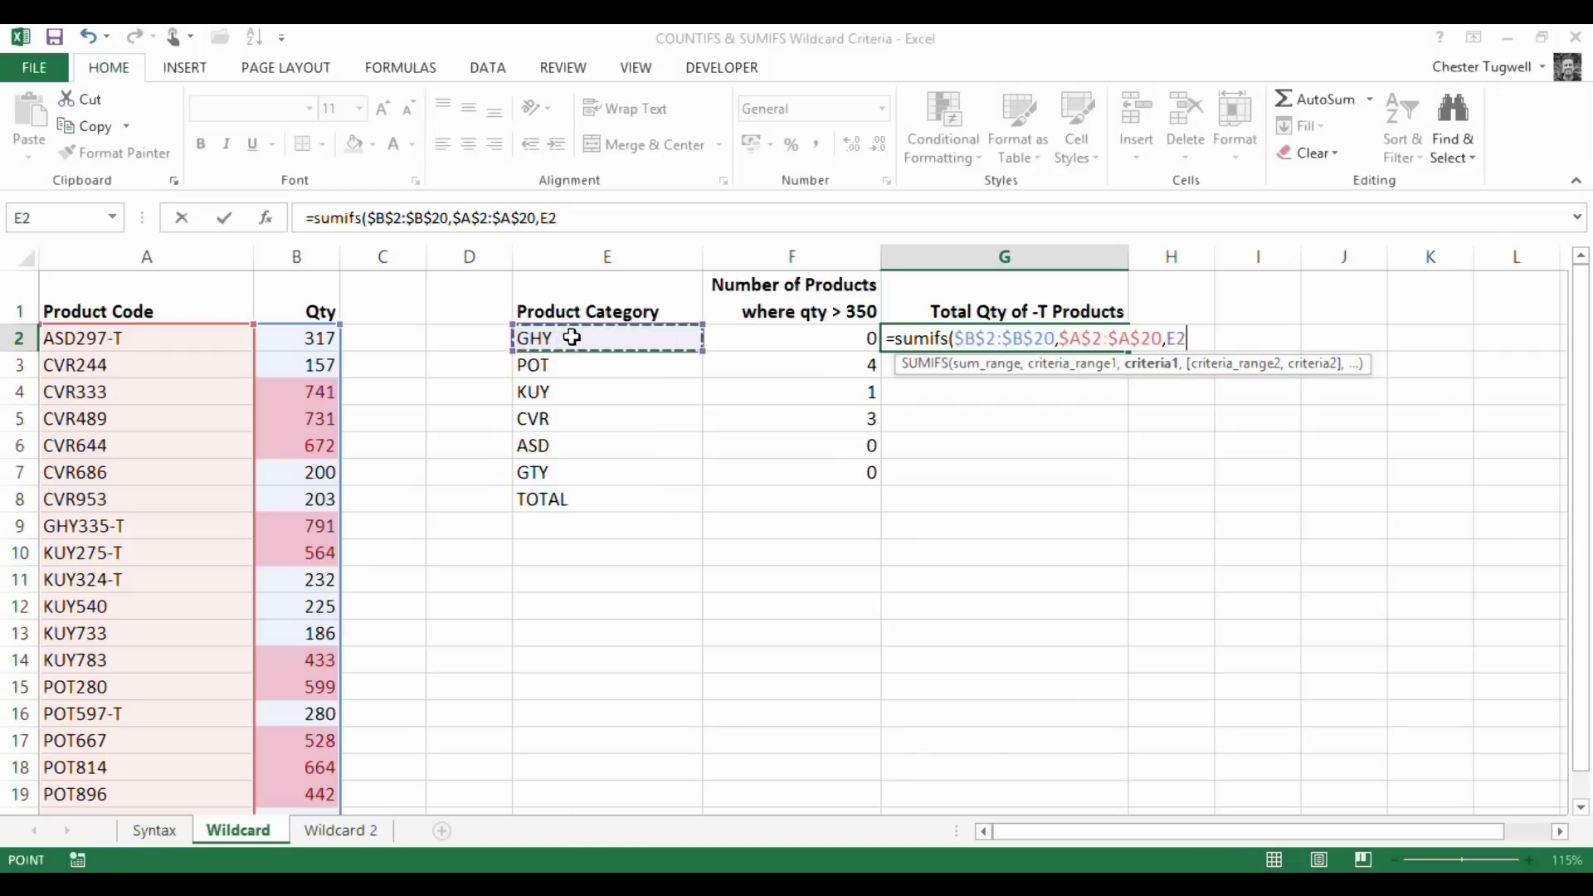
{"action": "type", "text": "&\"*"}
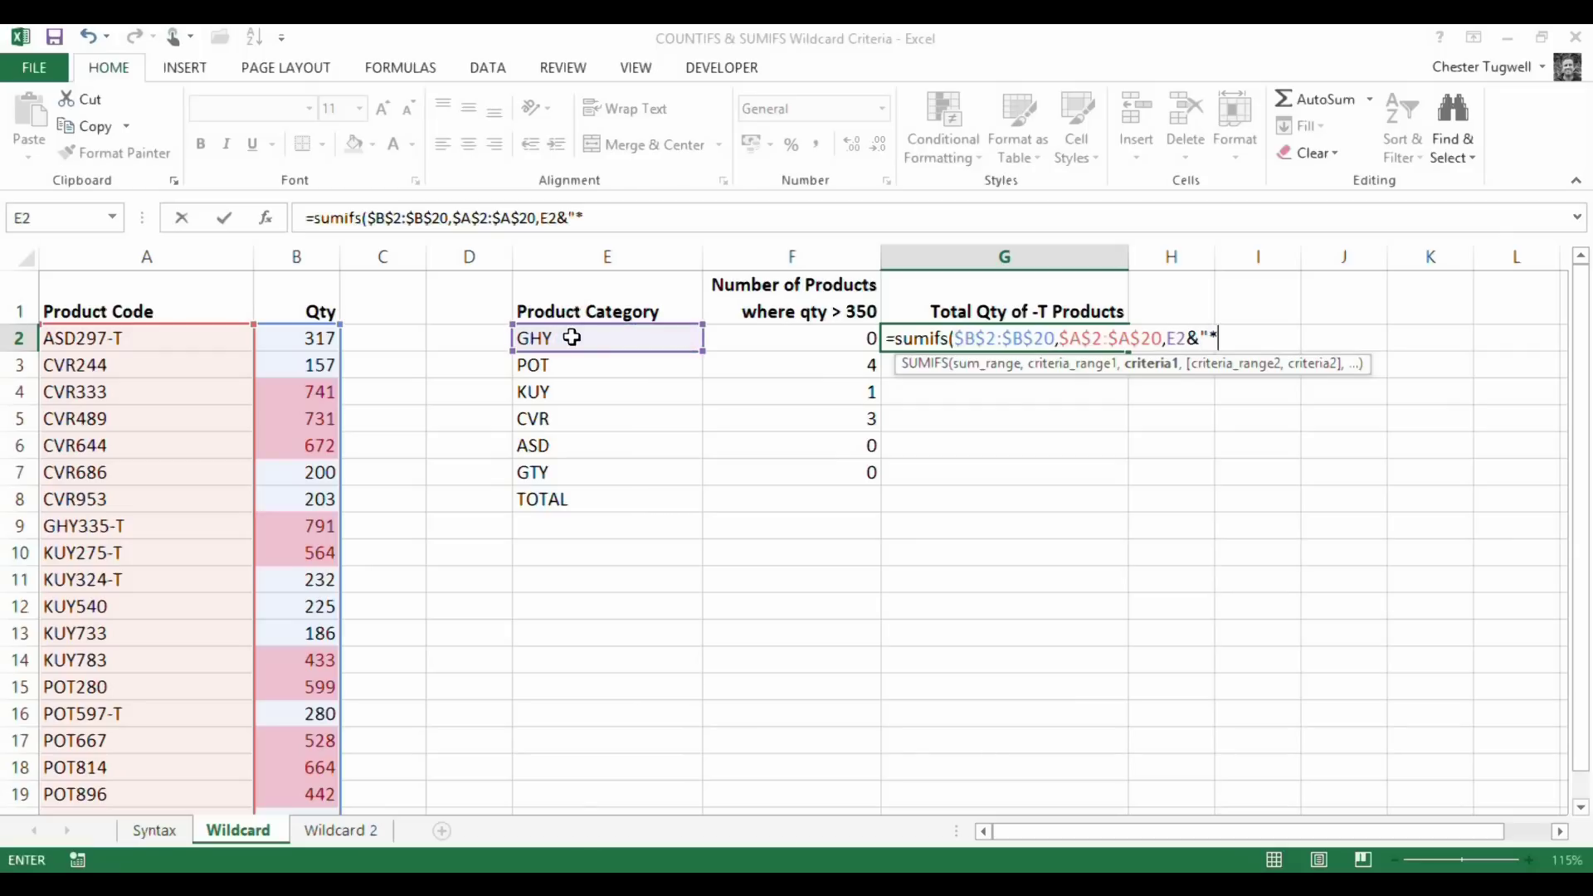
{"action": "type", "text": "\","}
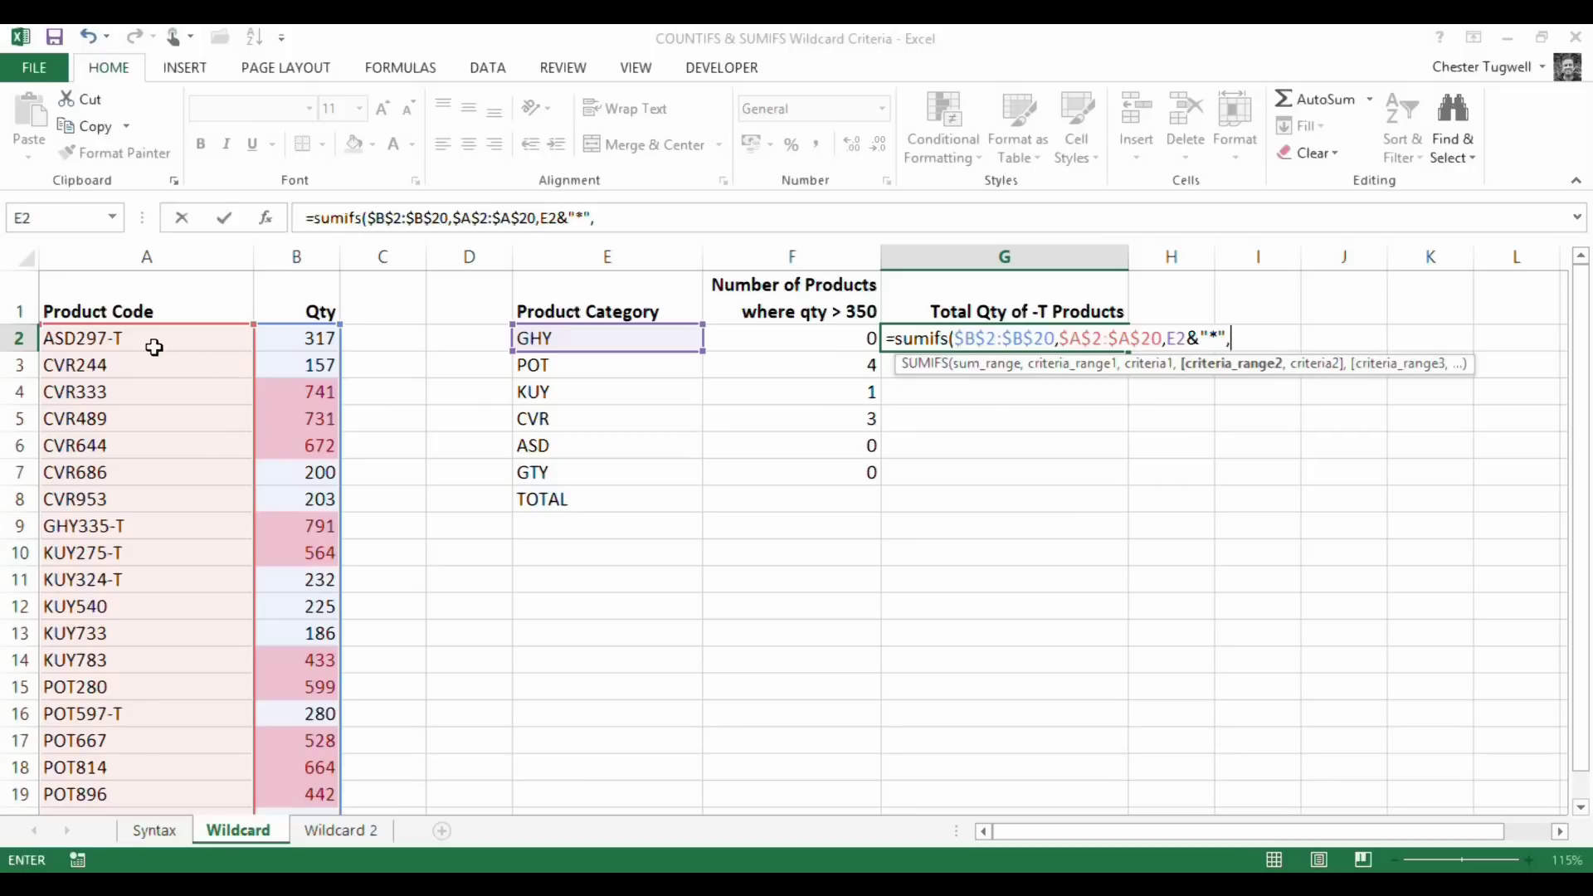
- Add the second condition $A$2:$A$20 for codes ending in "*-T" and commit
{"action": "left_click_drag", "start_coordinate": [145, 341], "coordinate": [125, 765]}
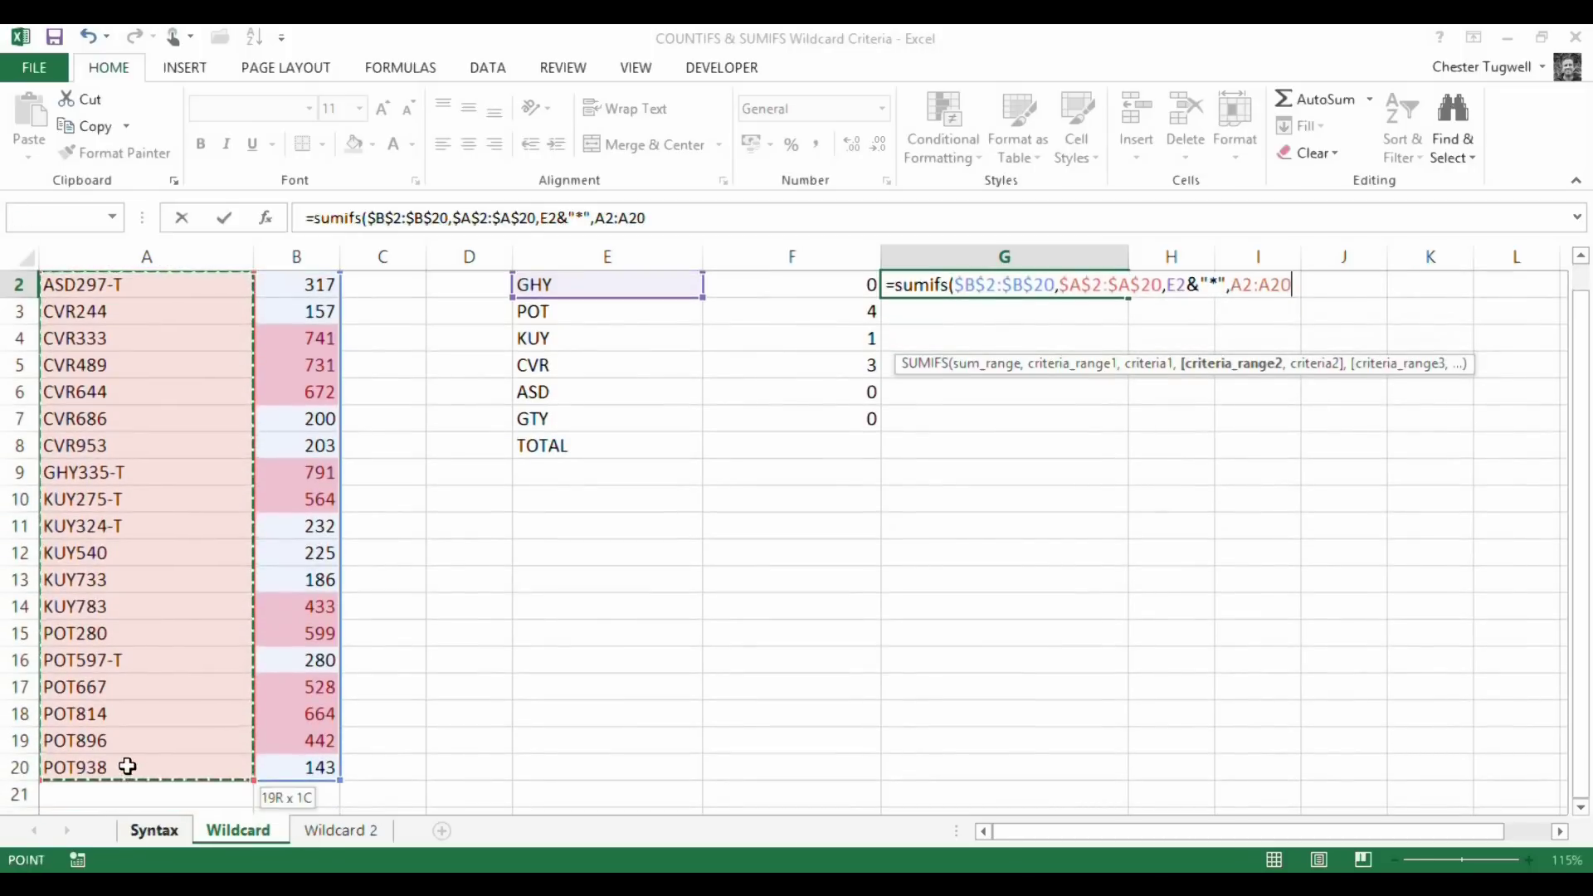
{"action": "key", "text": "F4"}
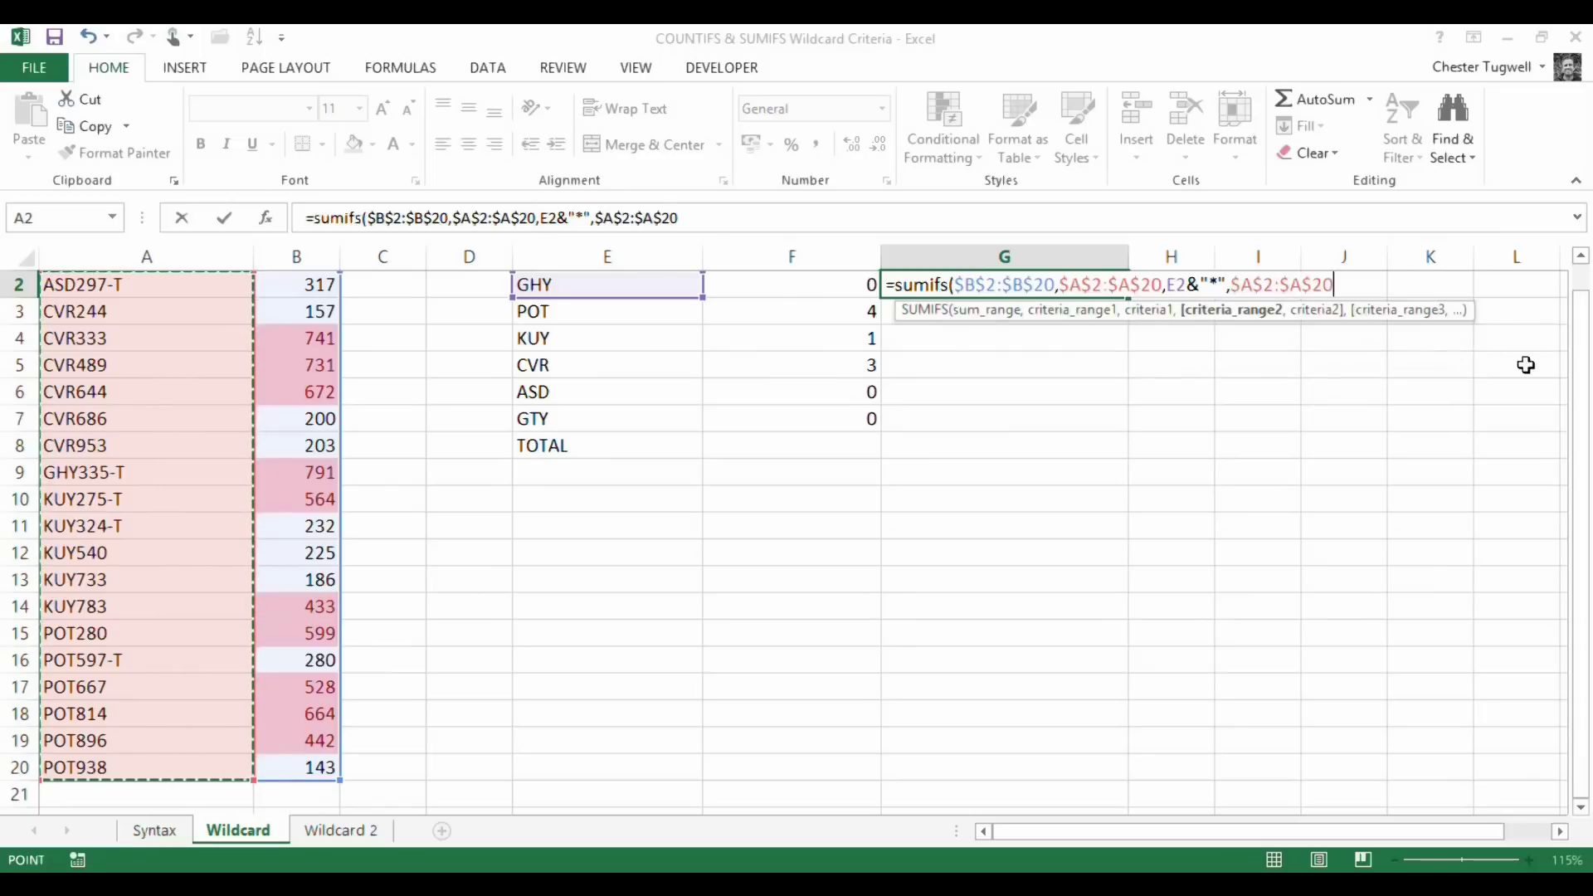
{"action": "scroll", "coordinate": [1582, 415], "scroll_direction": "up", "scroll_amount": 1}
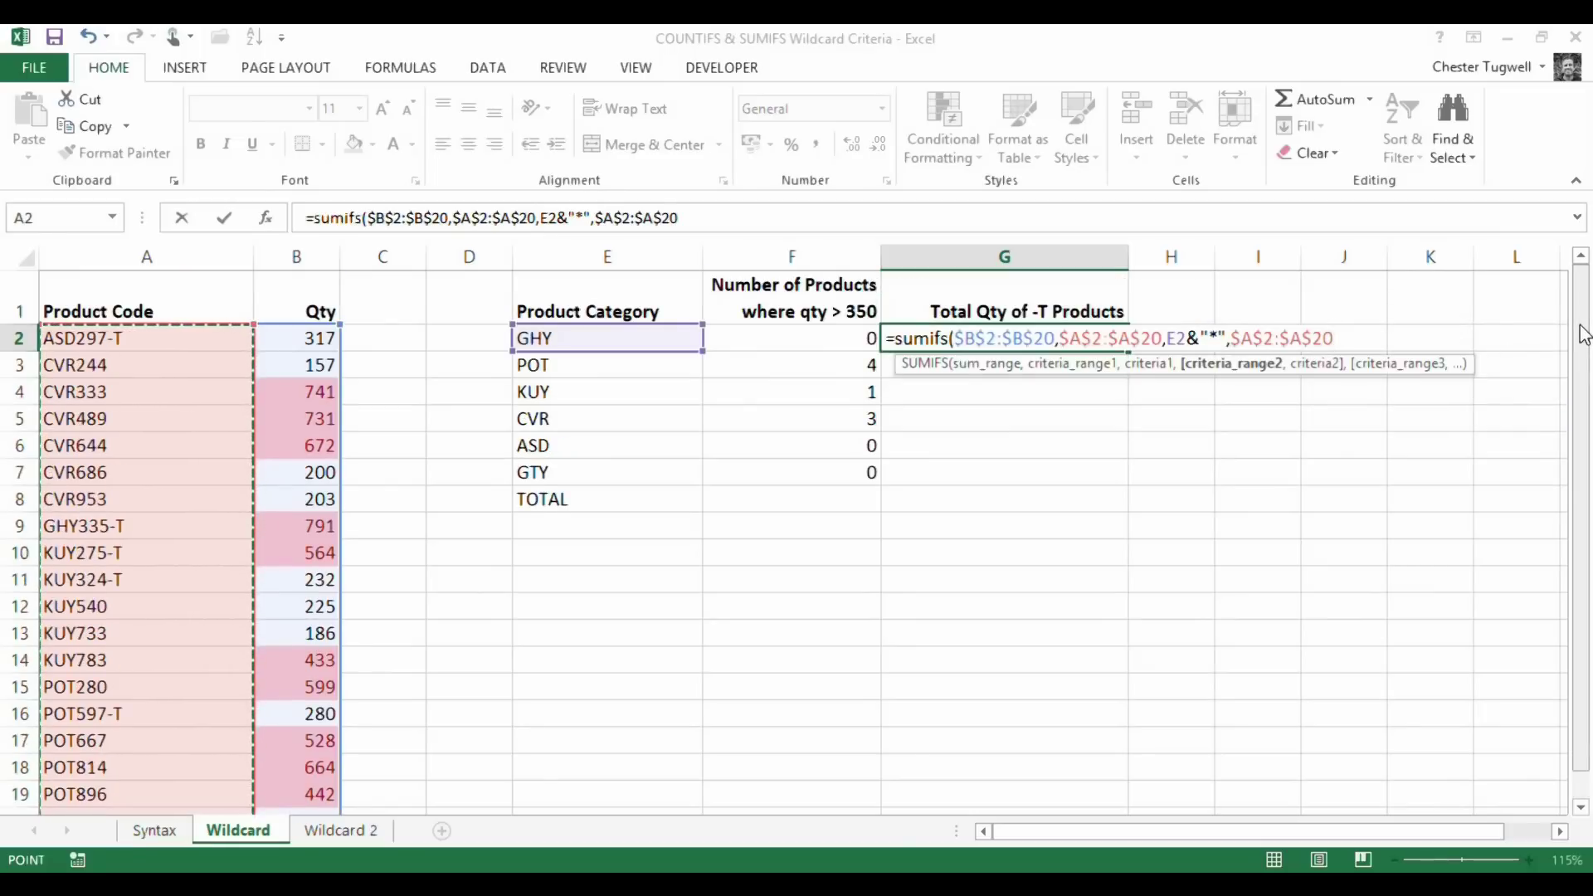
{"action": "type", "text": ",\"*-T"}
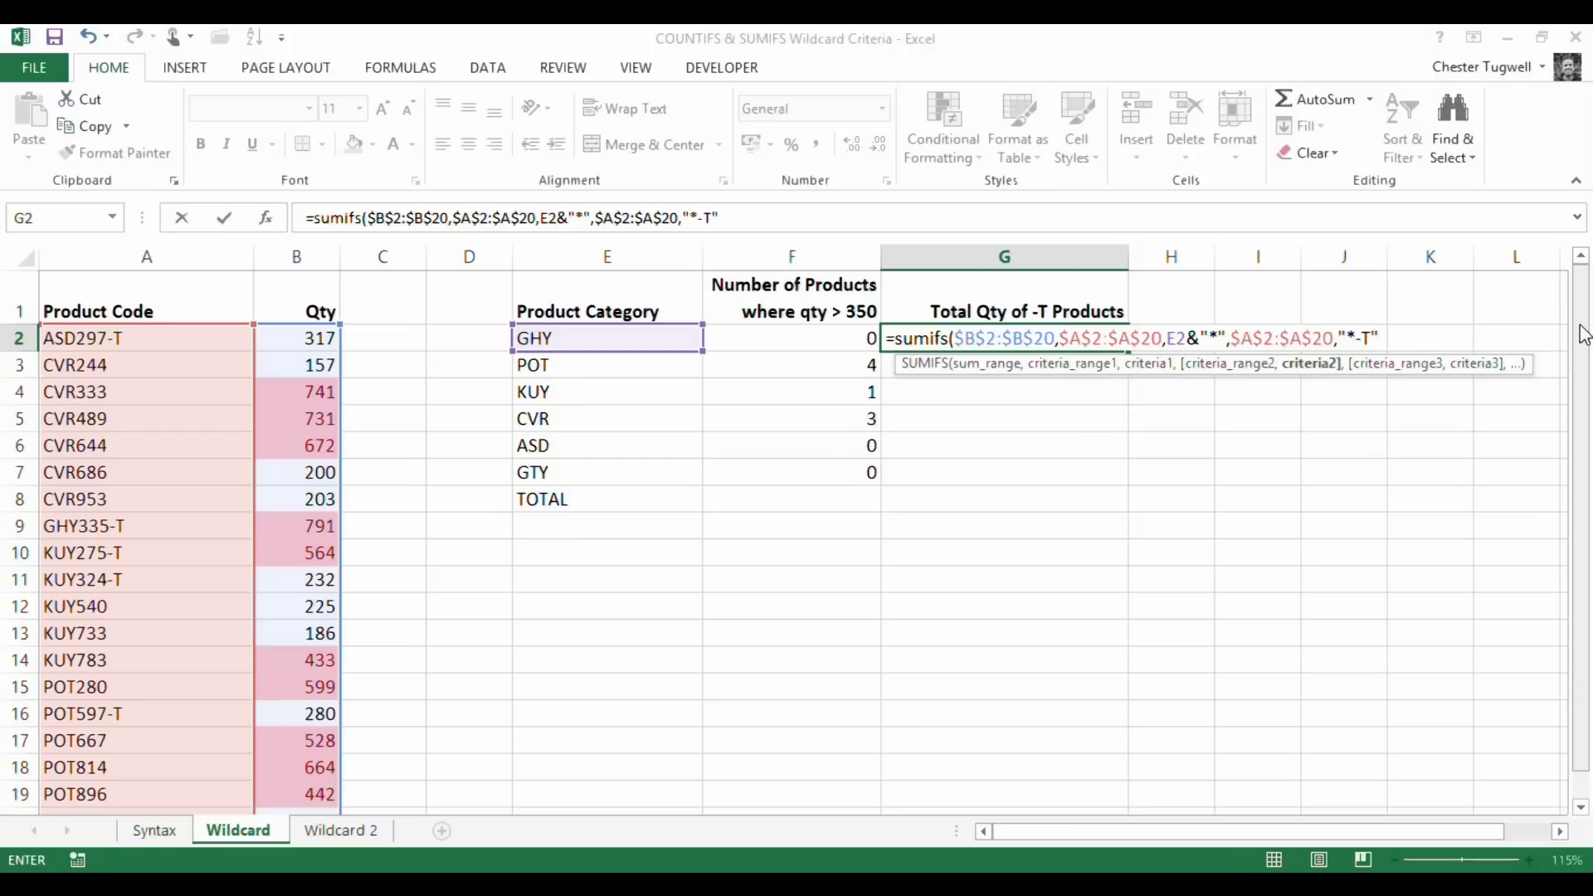
{"action": "key", "text": "Return"}
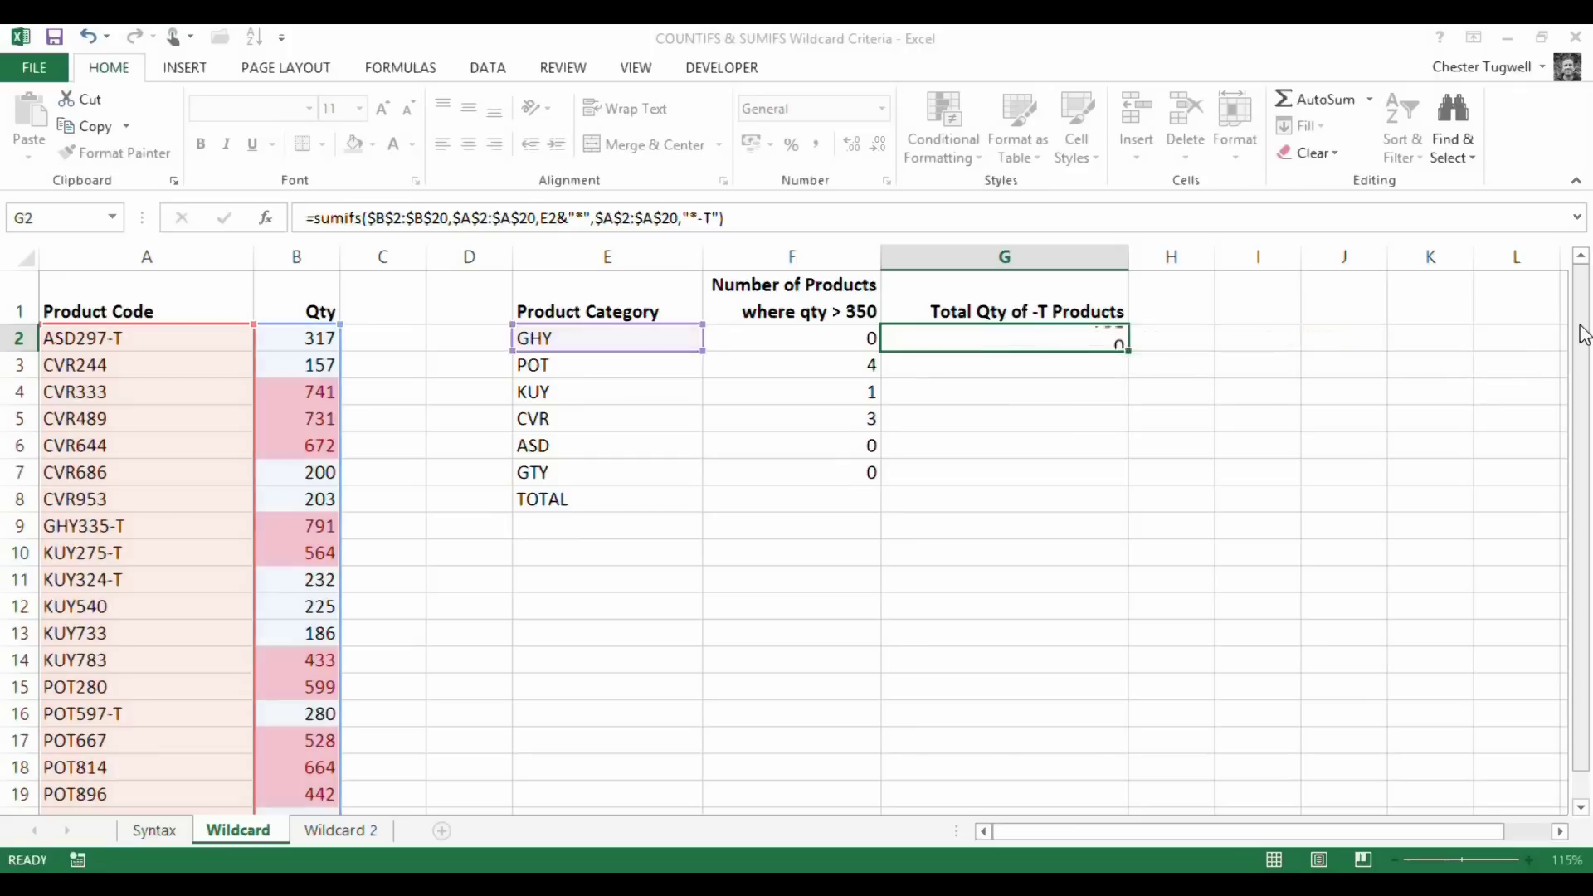
- Fill G2's -T total down through G7 and inspect the CVR total in G5
{"action": "left_click", "coordinate": [1112, 337]}
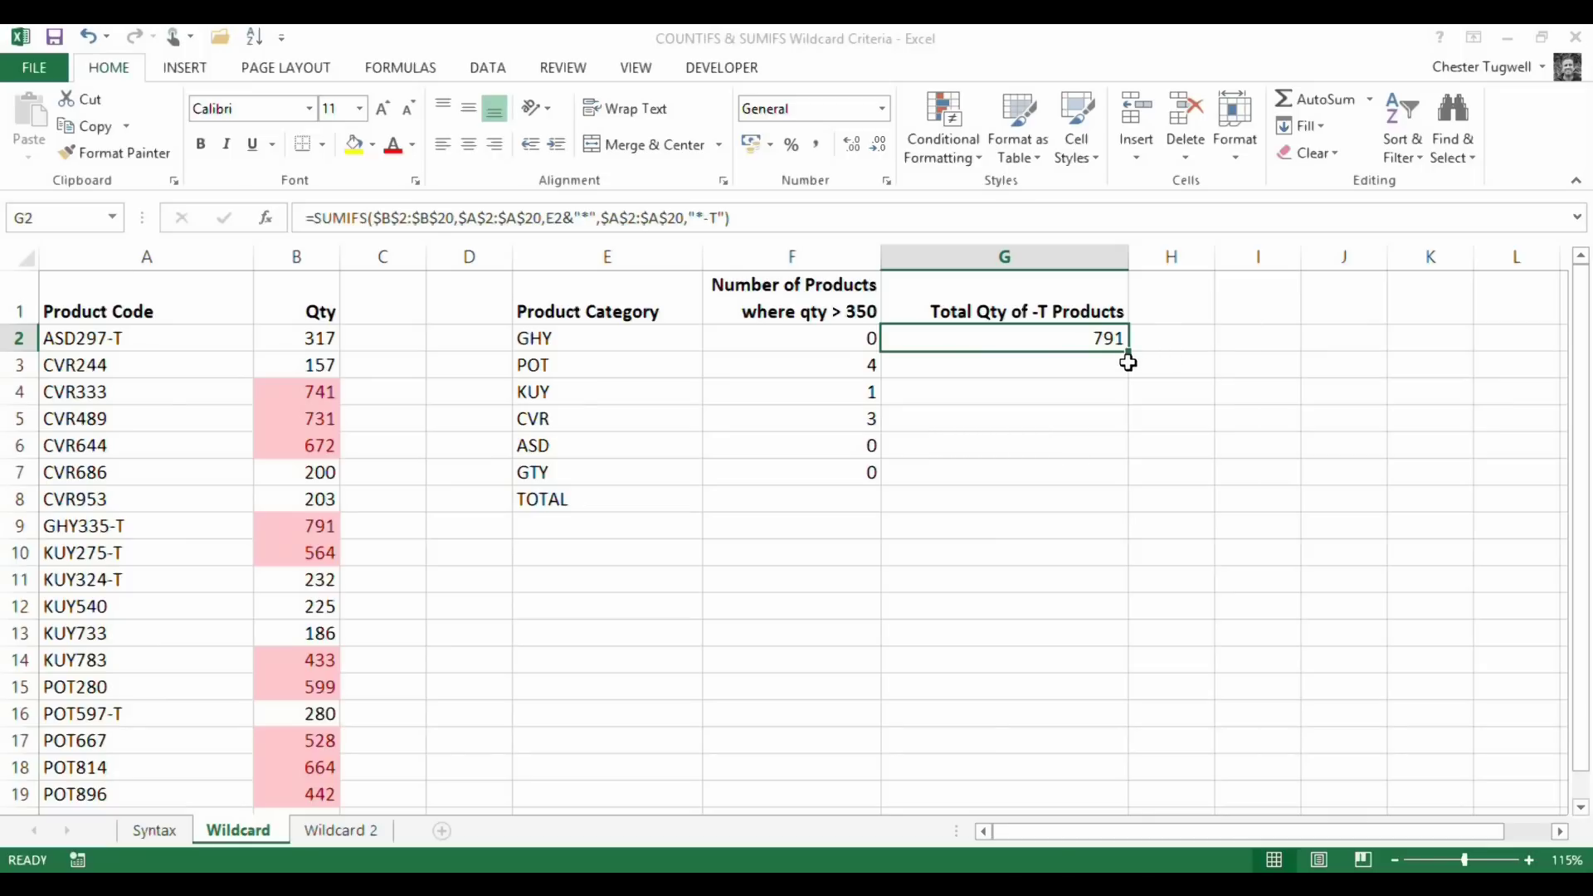
{"action": "left_click_drag", "start_coordinate": [1130, 354], "coordinate": [1129, 370]}
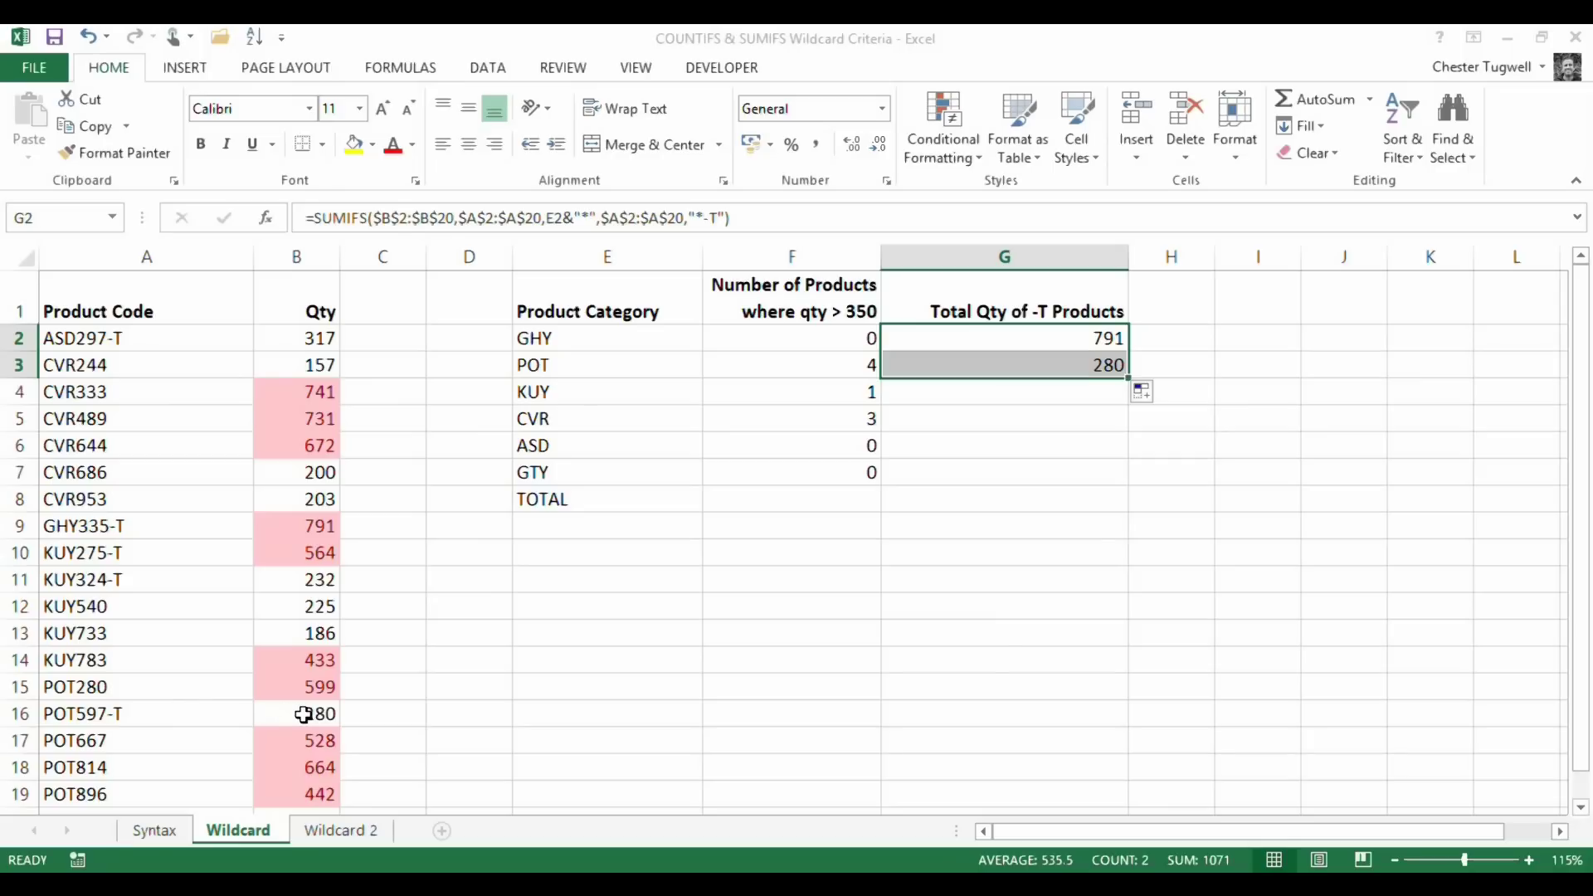
{"action": "left_click_drag", "start_coordinate": [1131, 379], "coordinate": [1124, 481]}
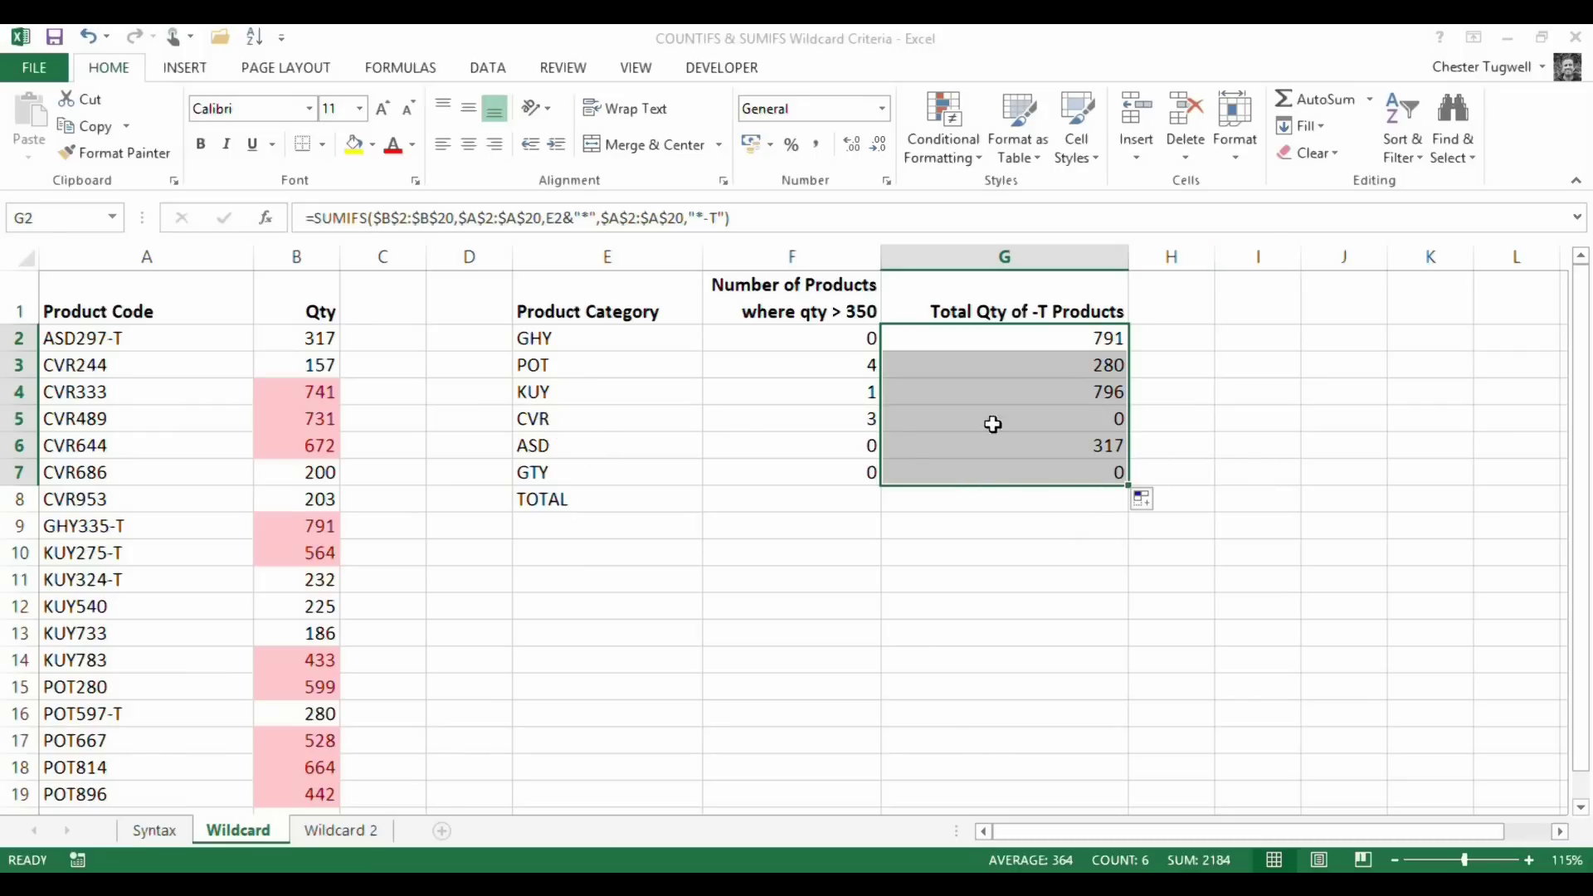
{"action": "left_click", "coordinate": [1055, 415]}
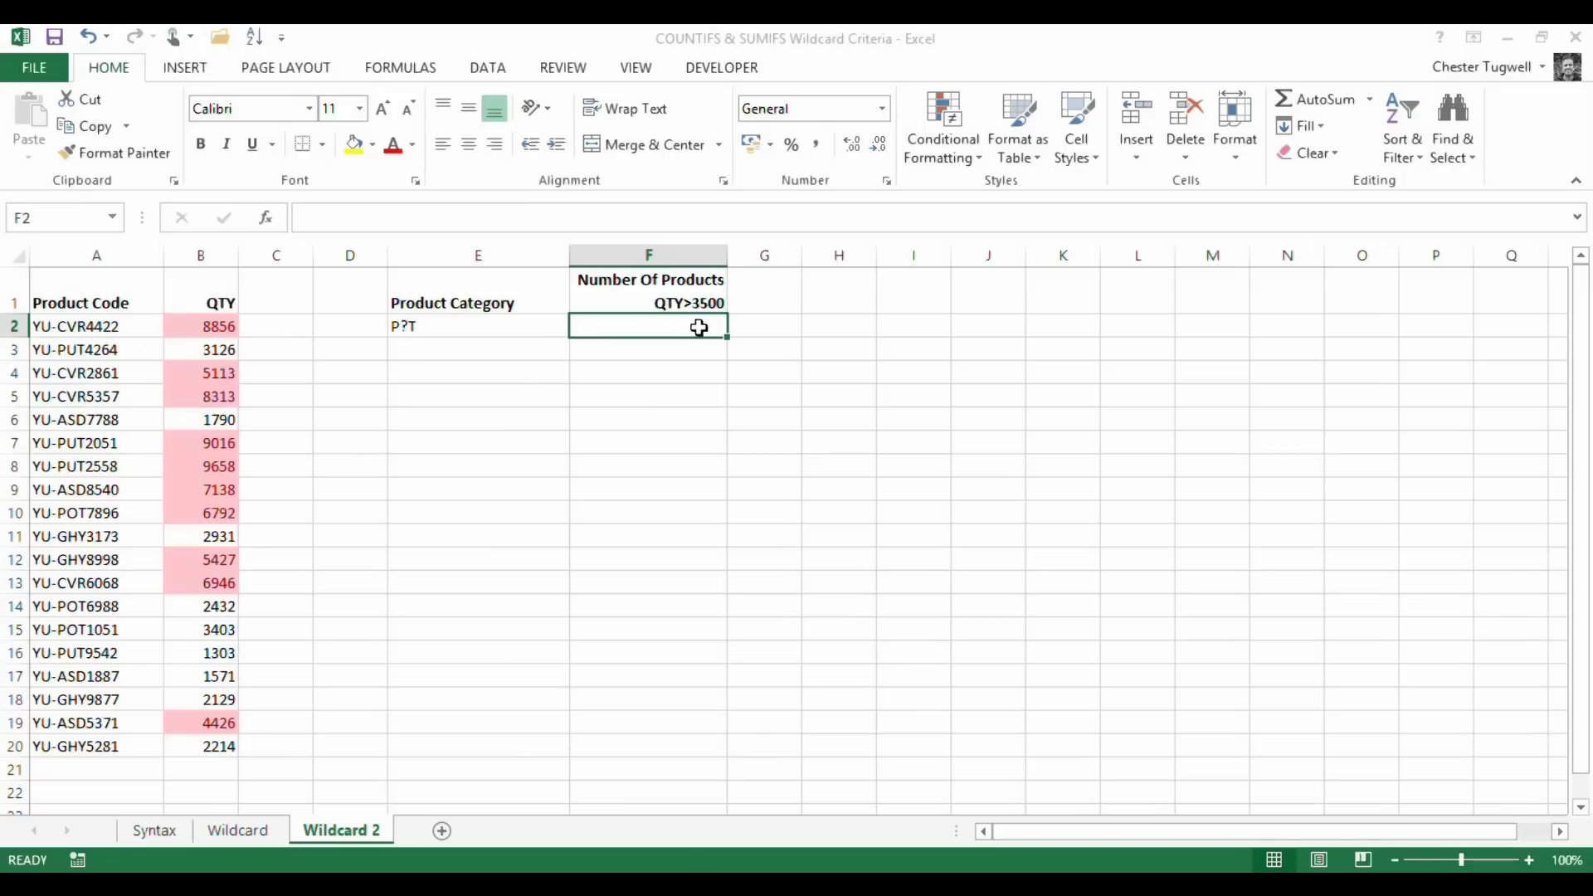
- Enter =COUNTIFS(A2:A20,"*P?T*",B2:B20,">3500") in F2 on Wildcard 2, returning 3
{"action": "type", "text": "="}
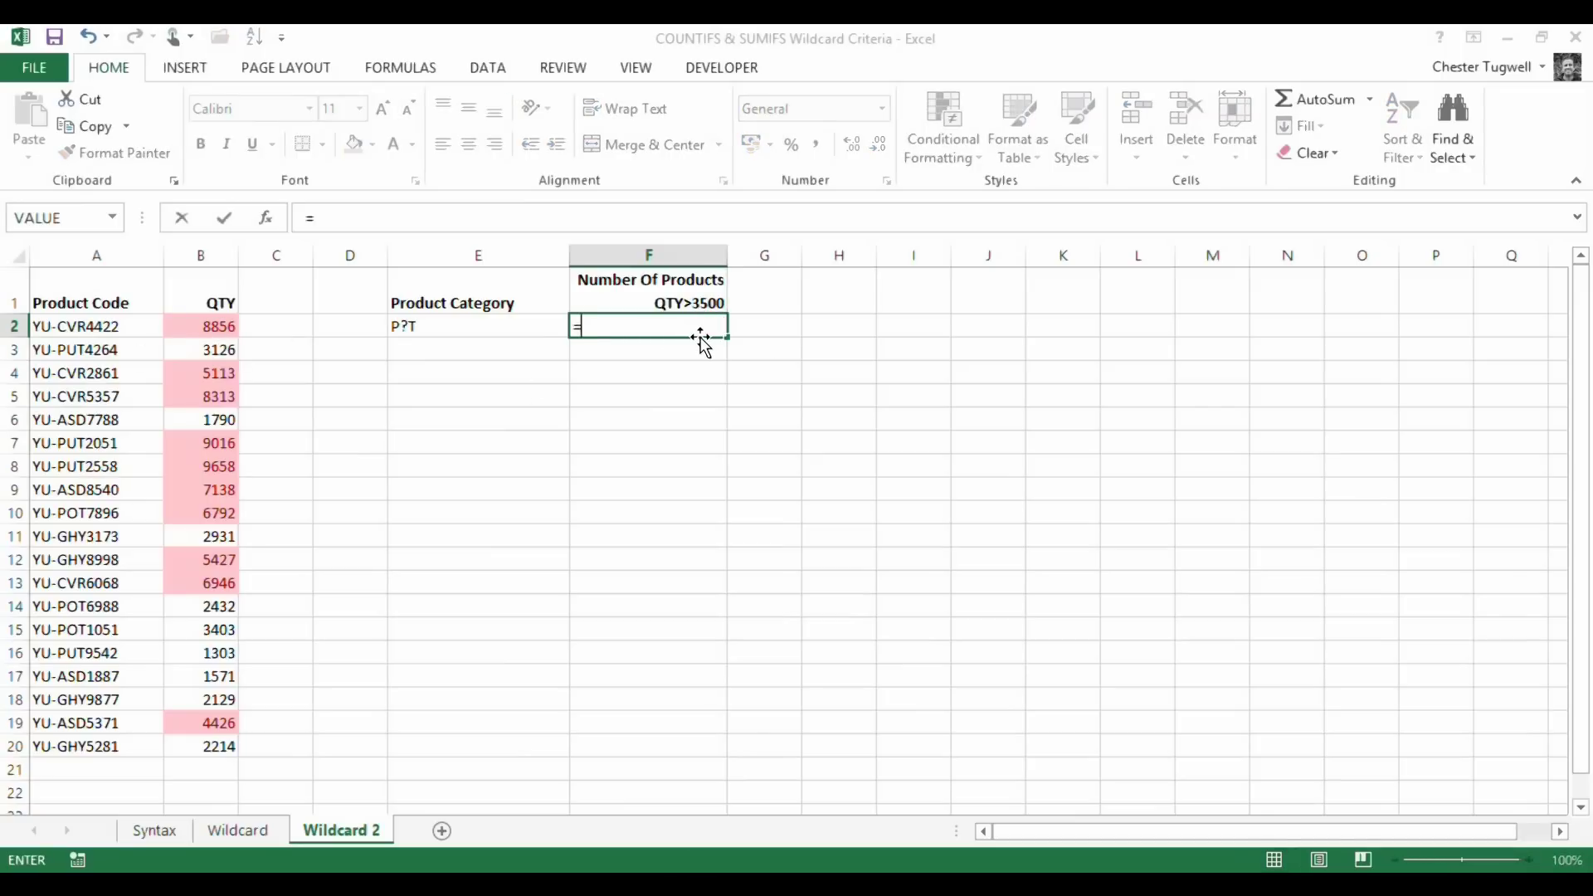
{"action": "type", "text": "counti"}
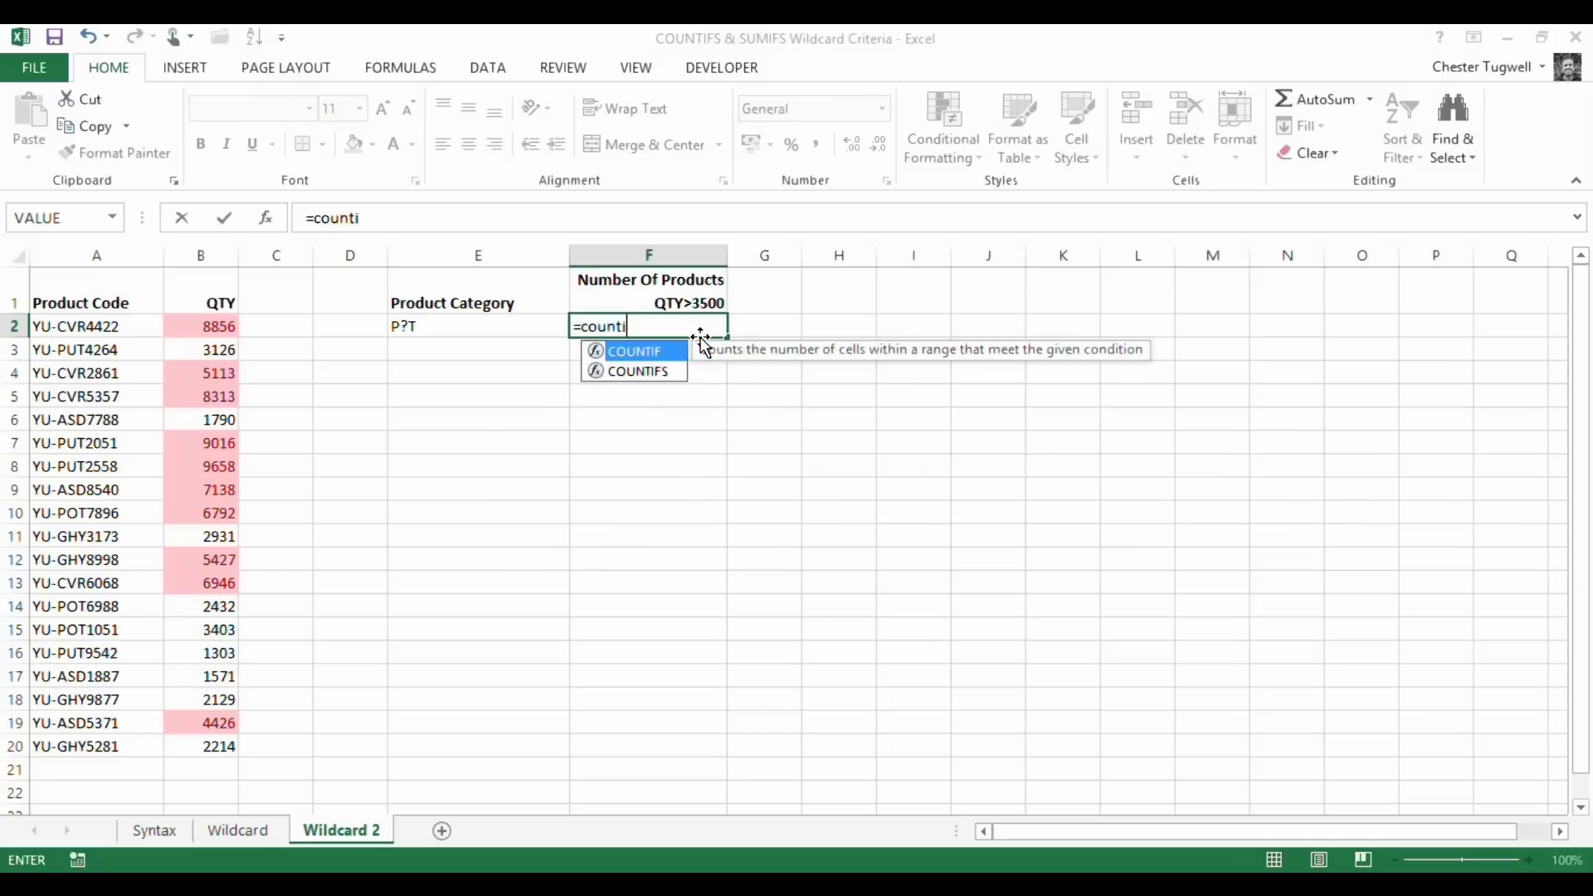
{"action": "type", "text": "f"}
{"action": "double_click", "coordinate": [664, 371]}
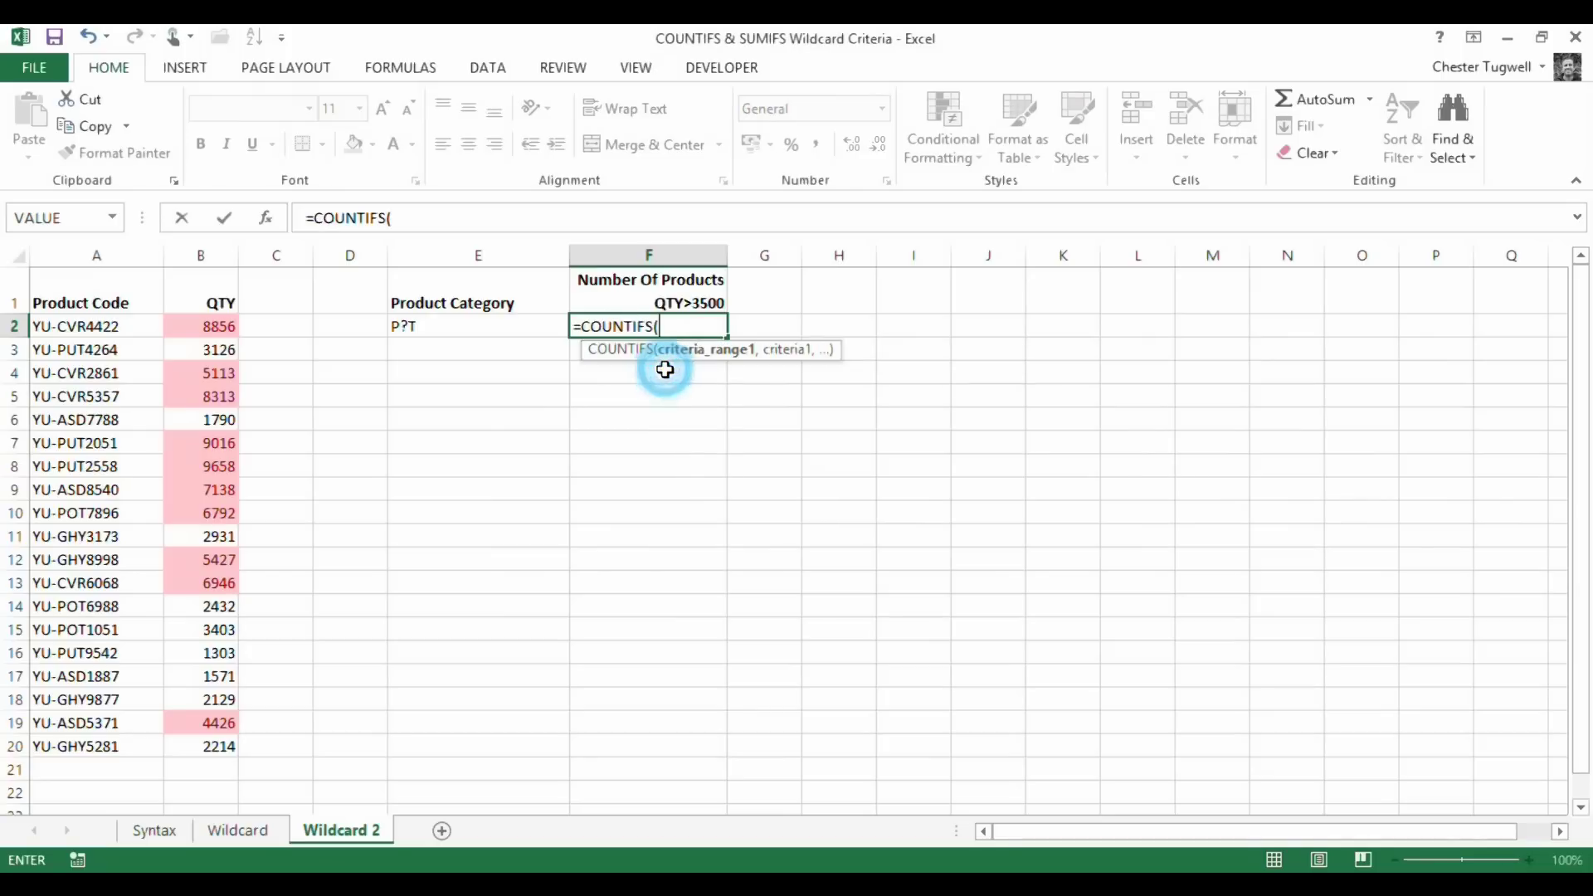
{"action": "left_click_drag", "start_coordinate": [92, 325], "coordinate": [105, 746]}
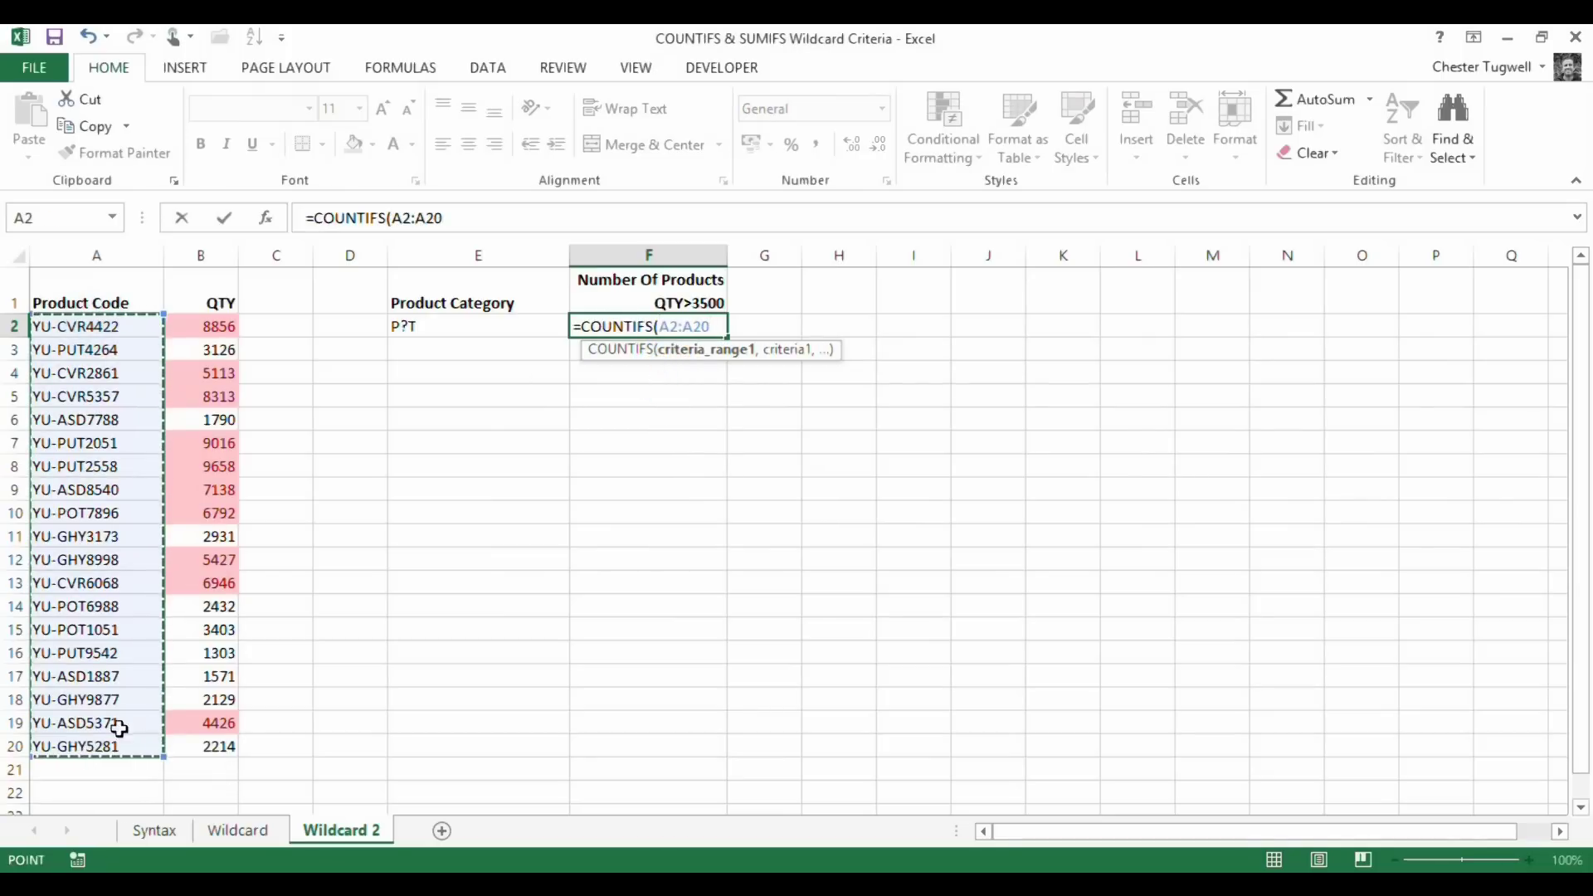
{"action": "type", "text": ","}
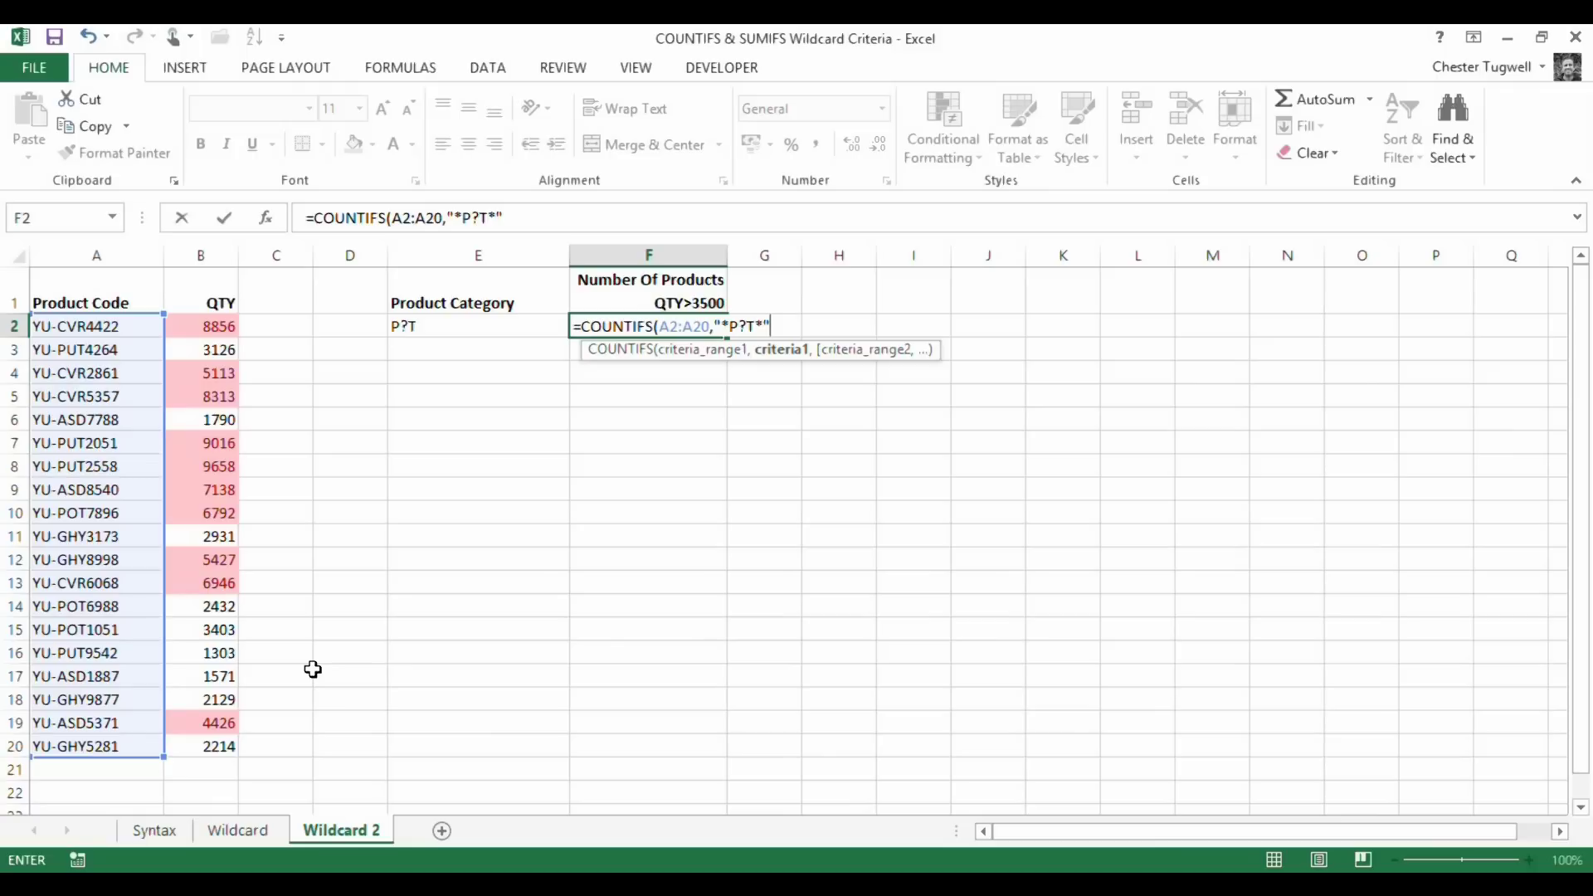
{"action": "type", "text": ","}
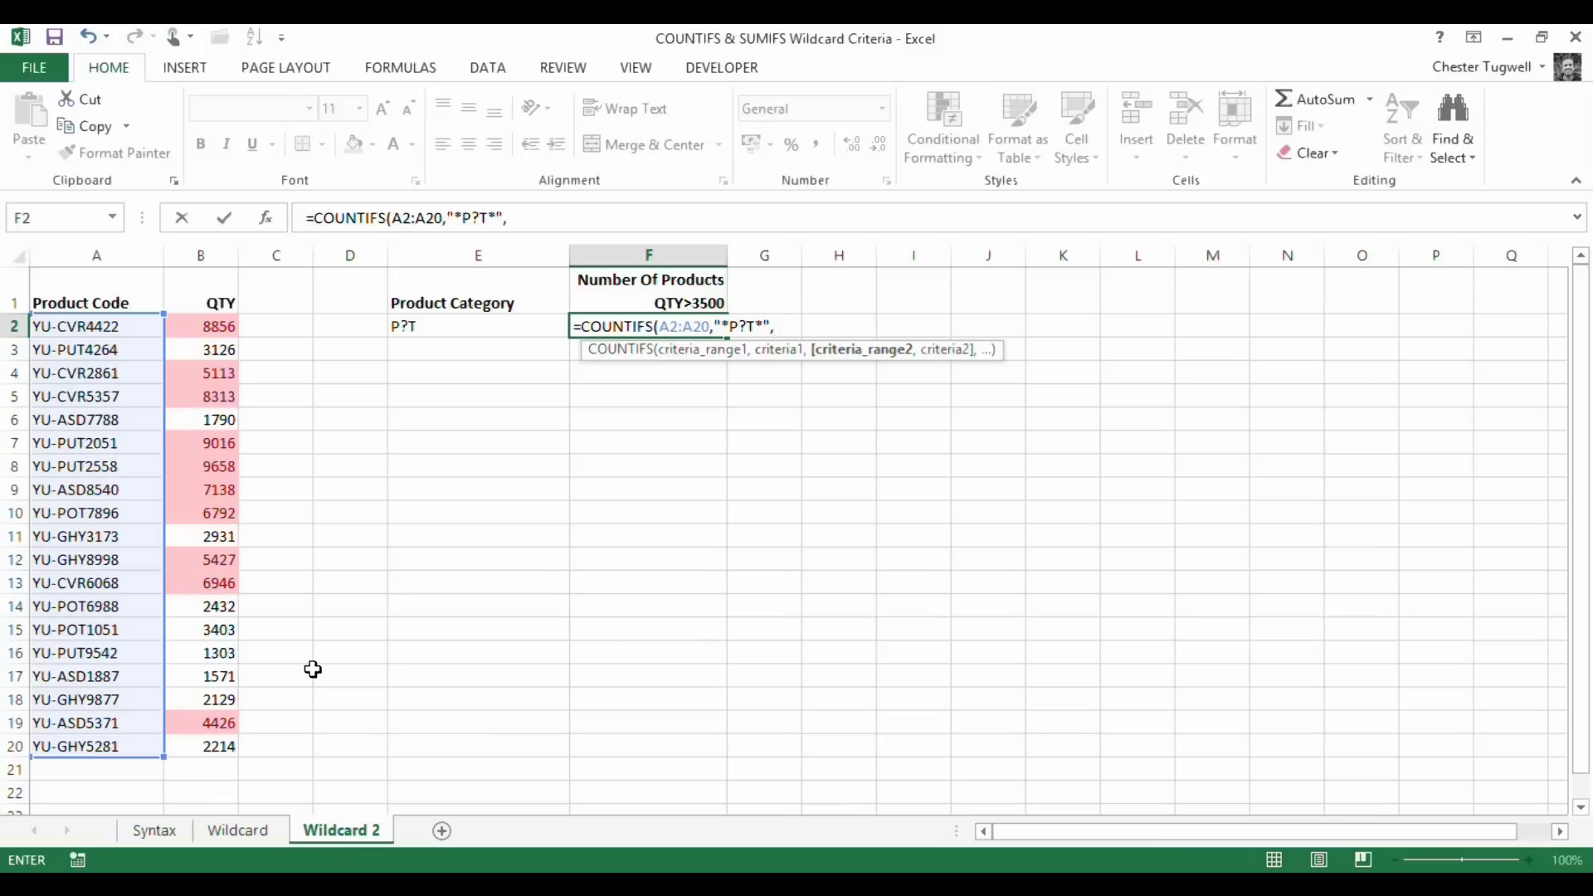
{"action": "left_click_drag", "start_coordinate": [204, 326], "coordinate": [225, 751]}
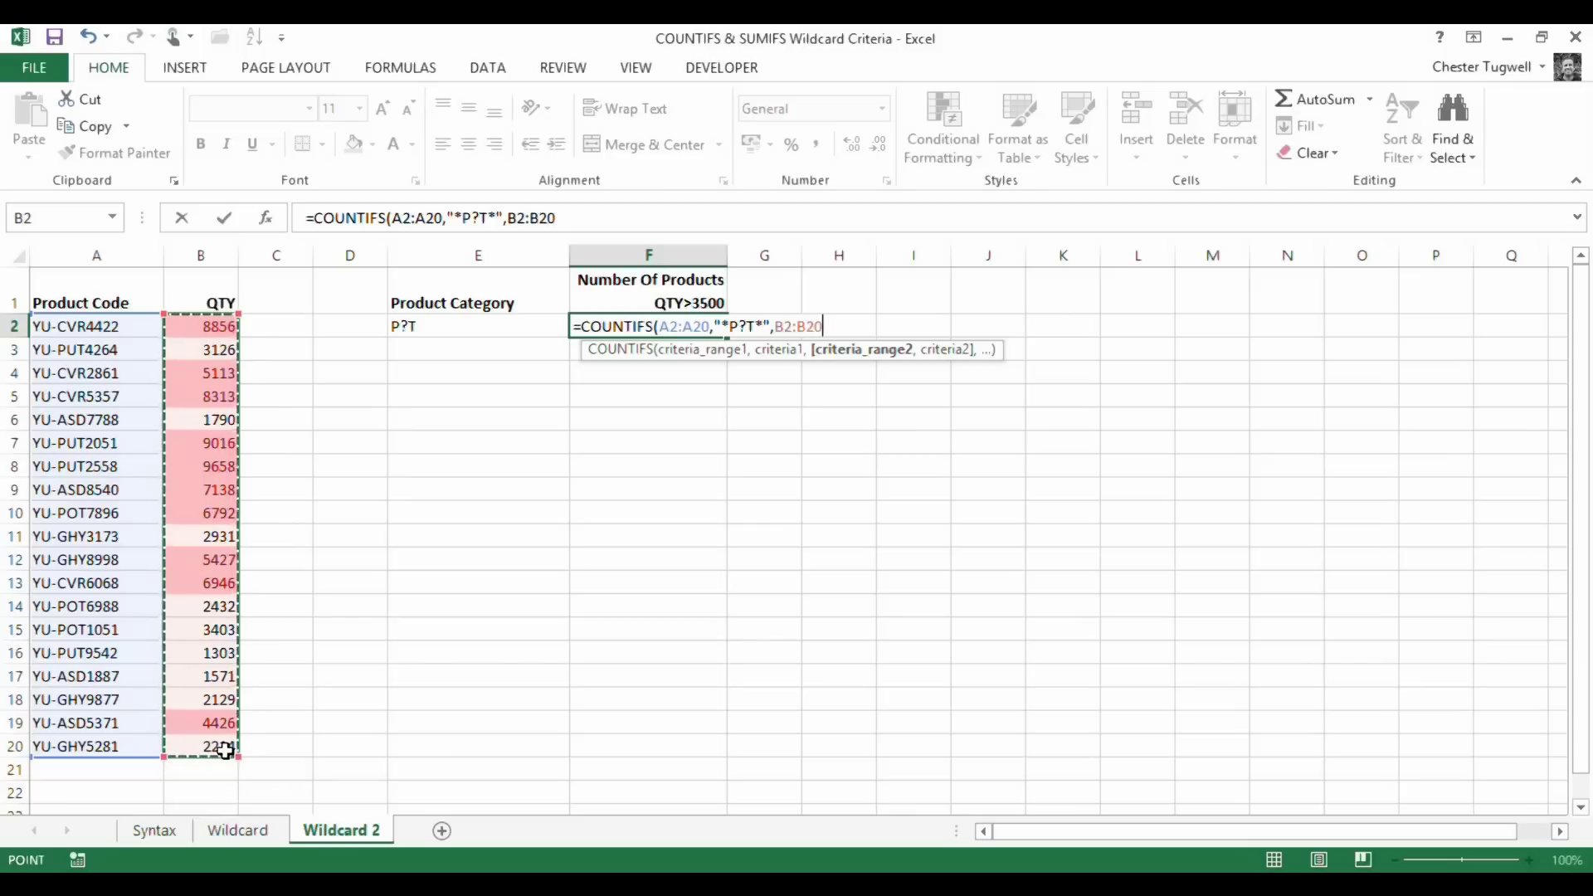
{"action": "type", "text": ",\">3500"}
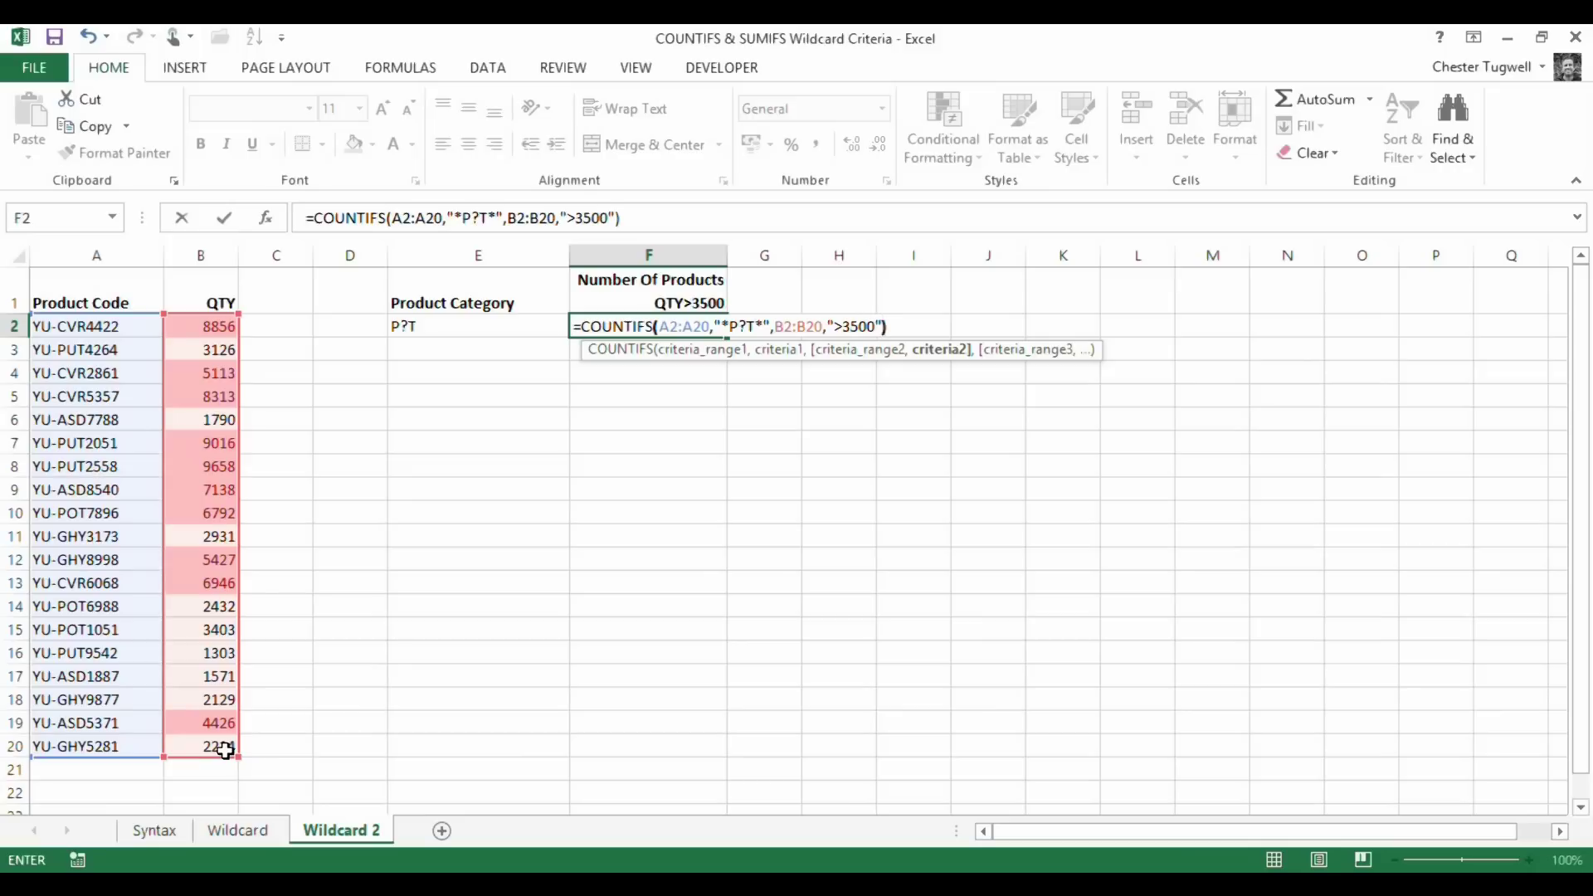
{"action": "key", "text": "Return"}
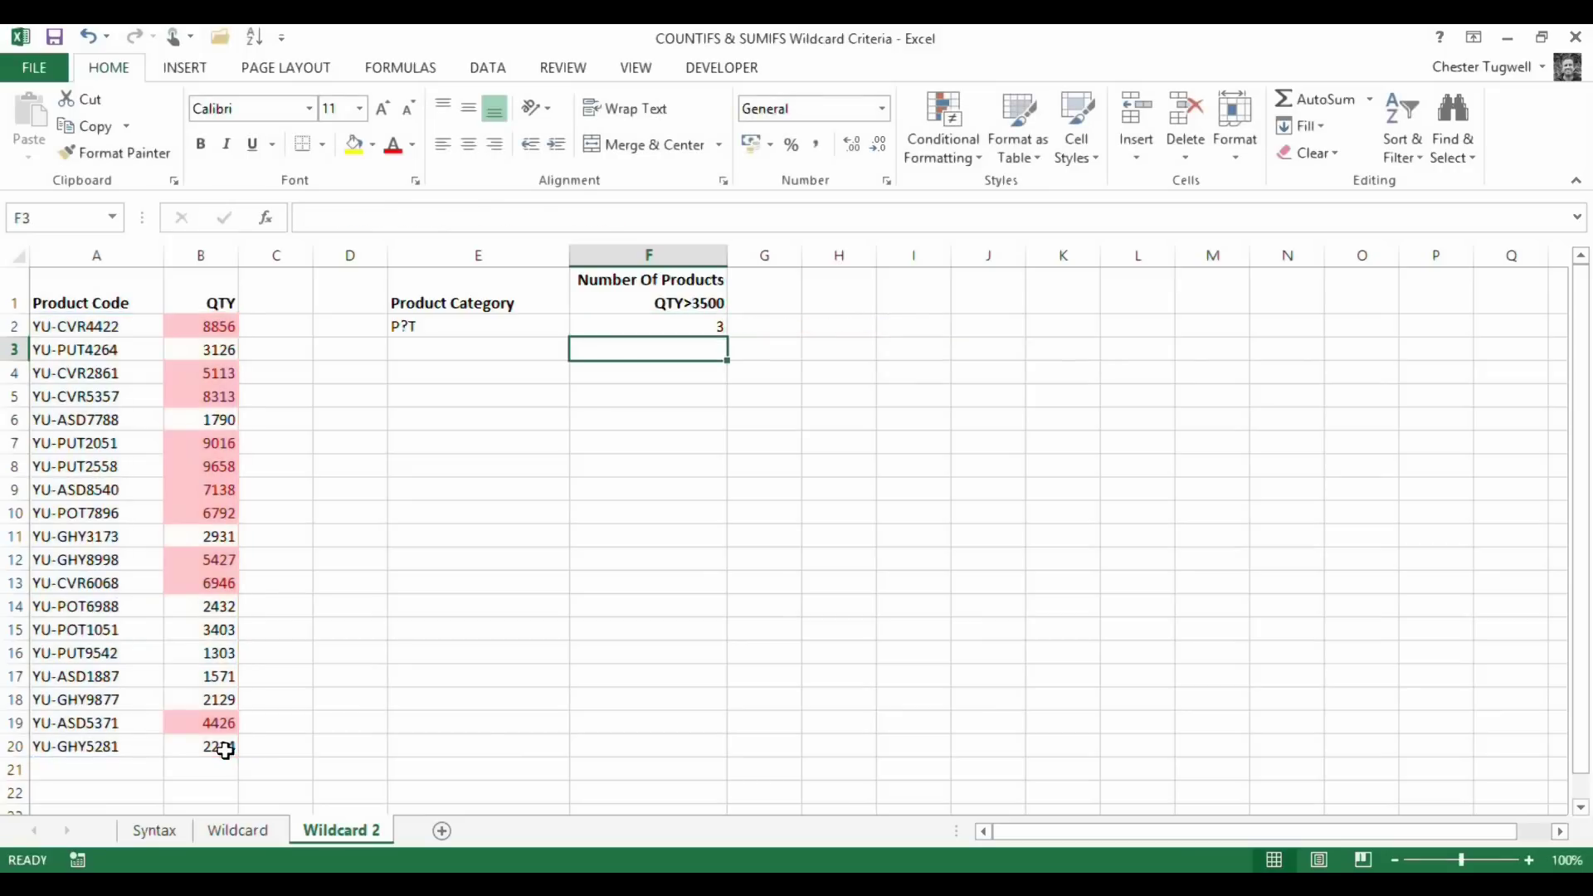
{"action": "left_click", "coordinate": [683, 325]}
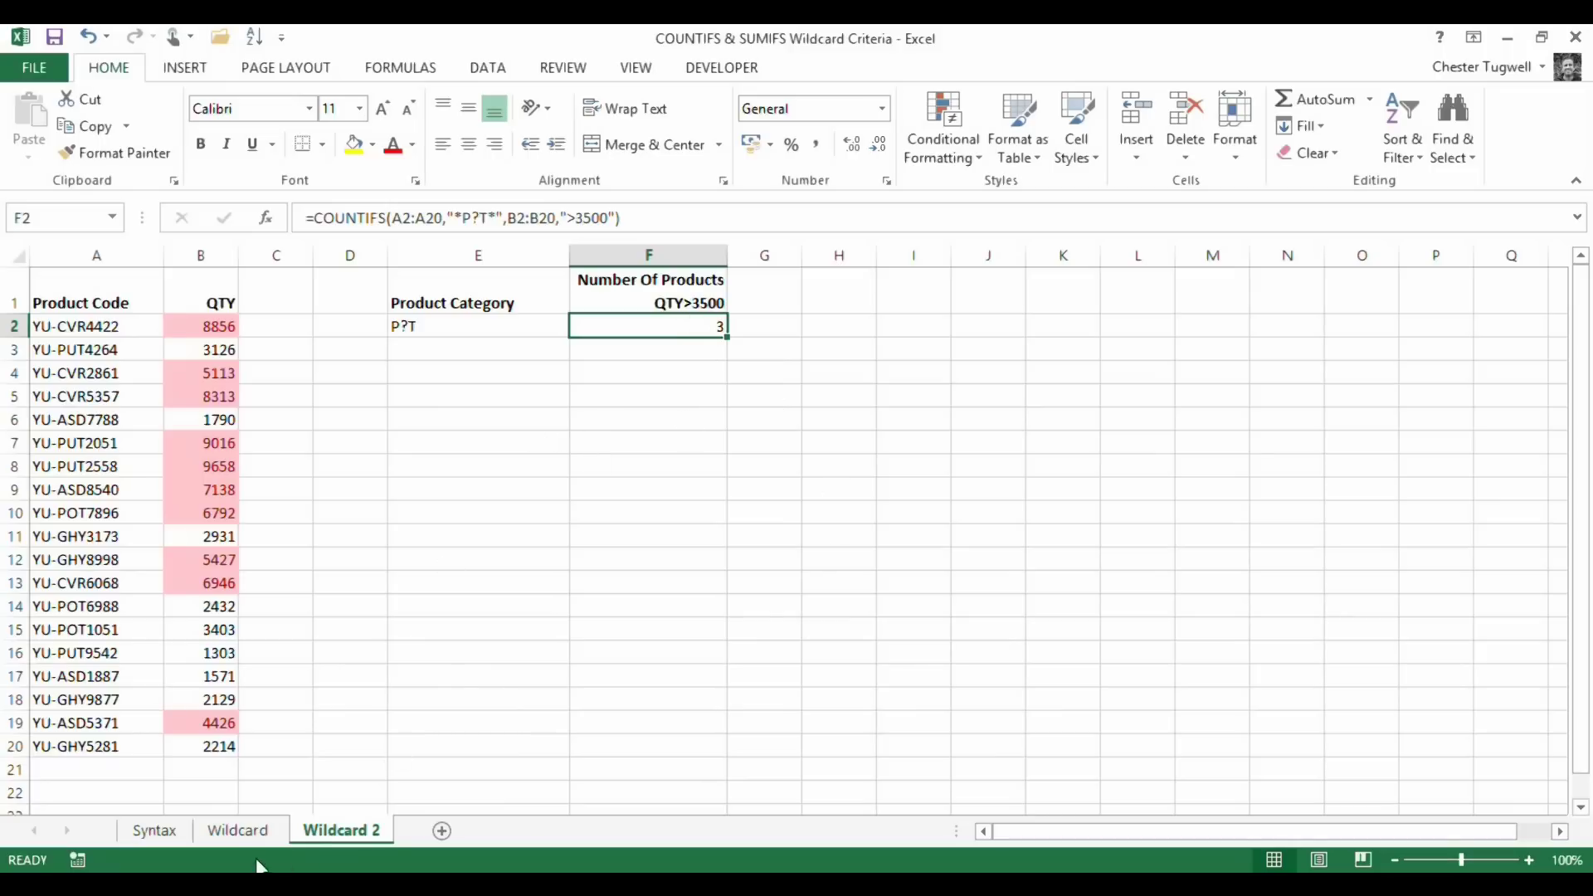
- Go back to the Syntax sheet listing WER*, *WER, *WER* and W?R
{"action": "left_click", "coordinate": [242, 833]}
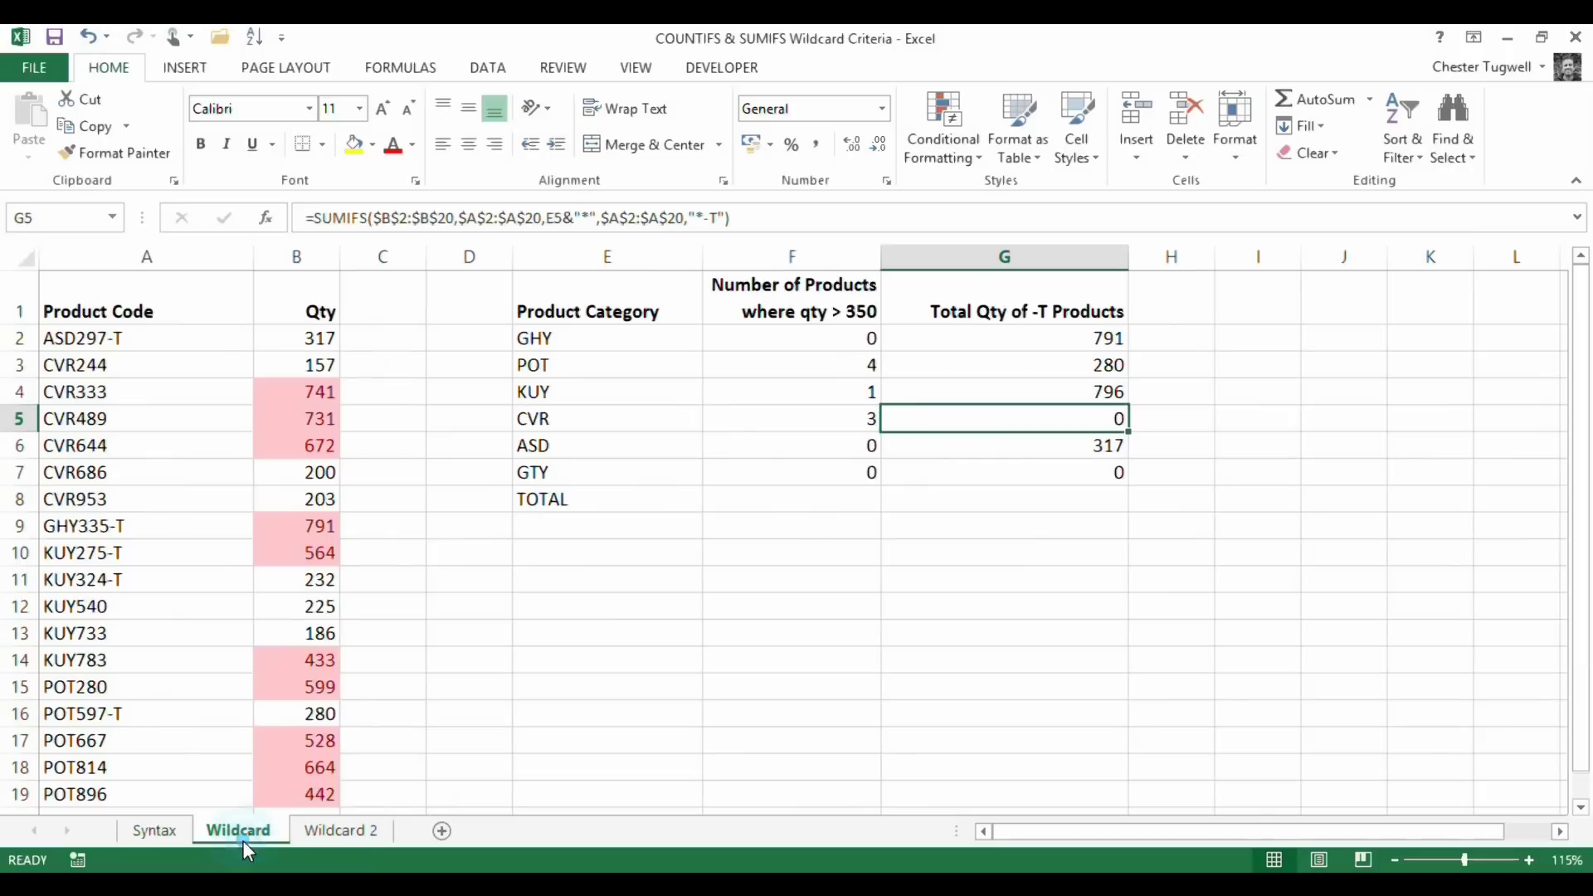
{"action": "left_click", "coordinate": [168, 833]}
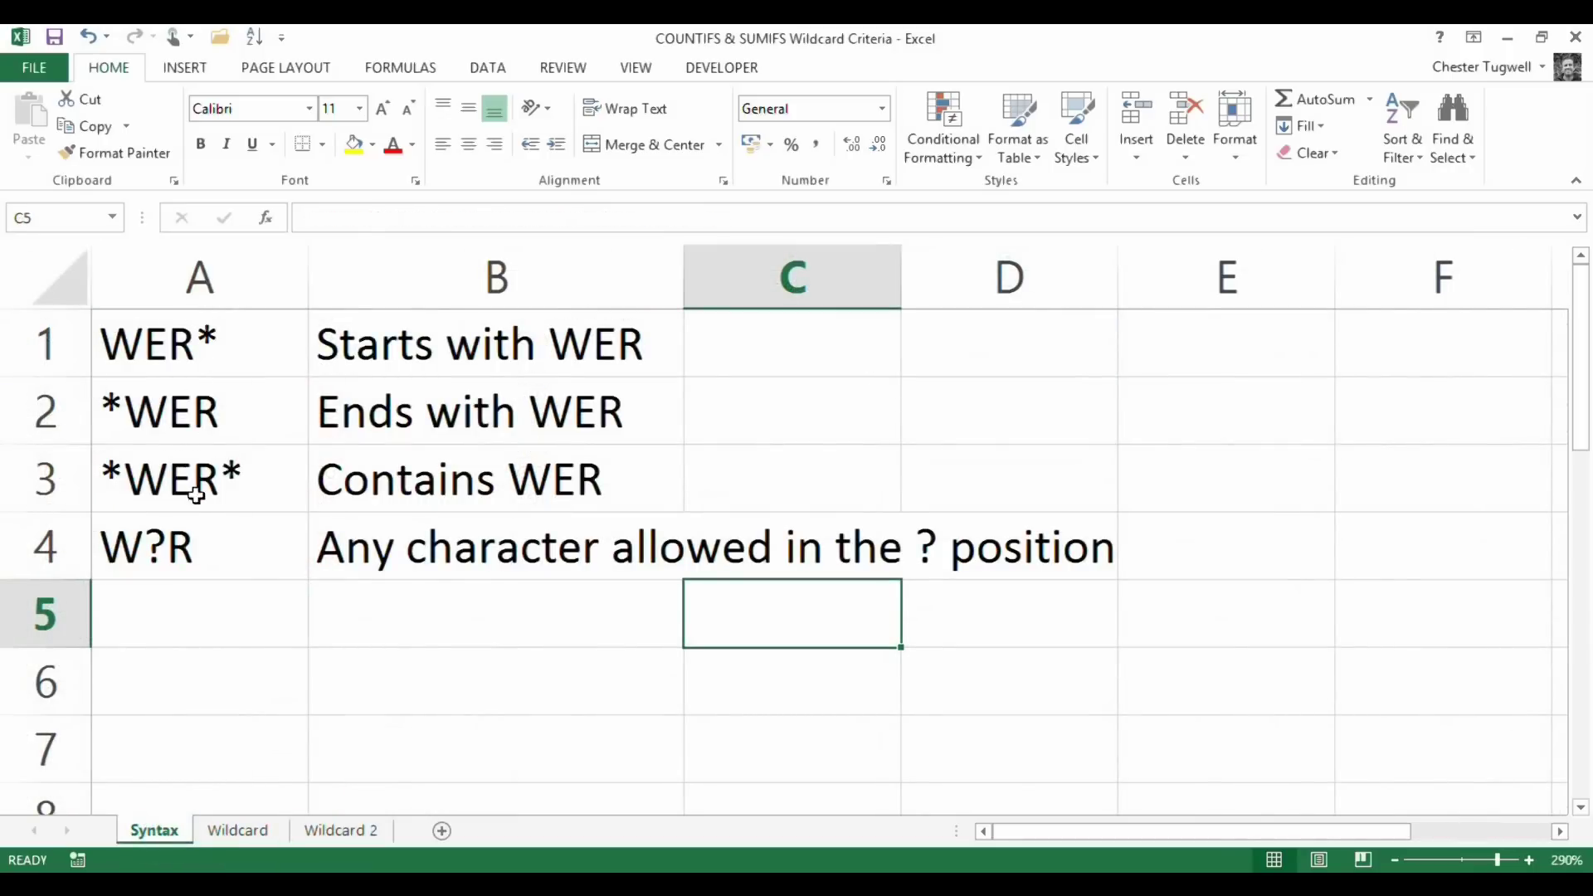